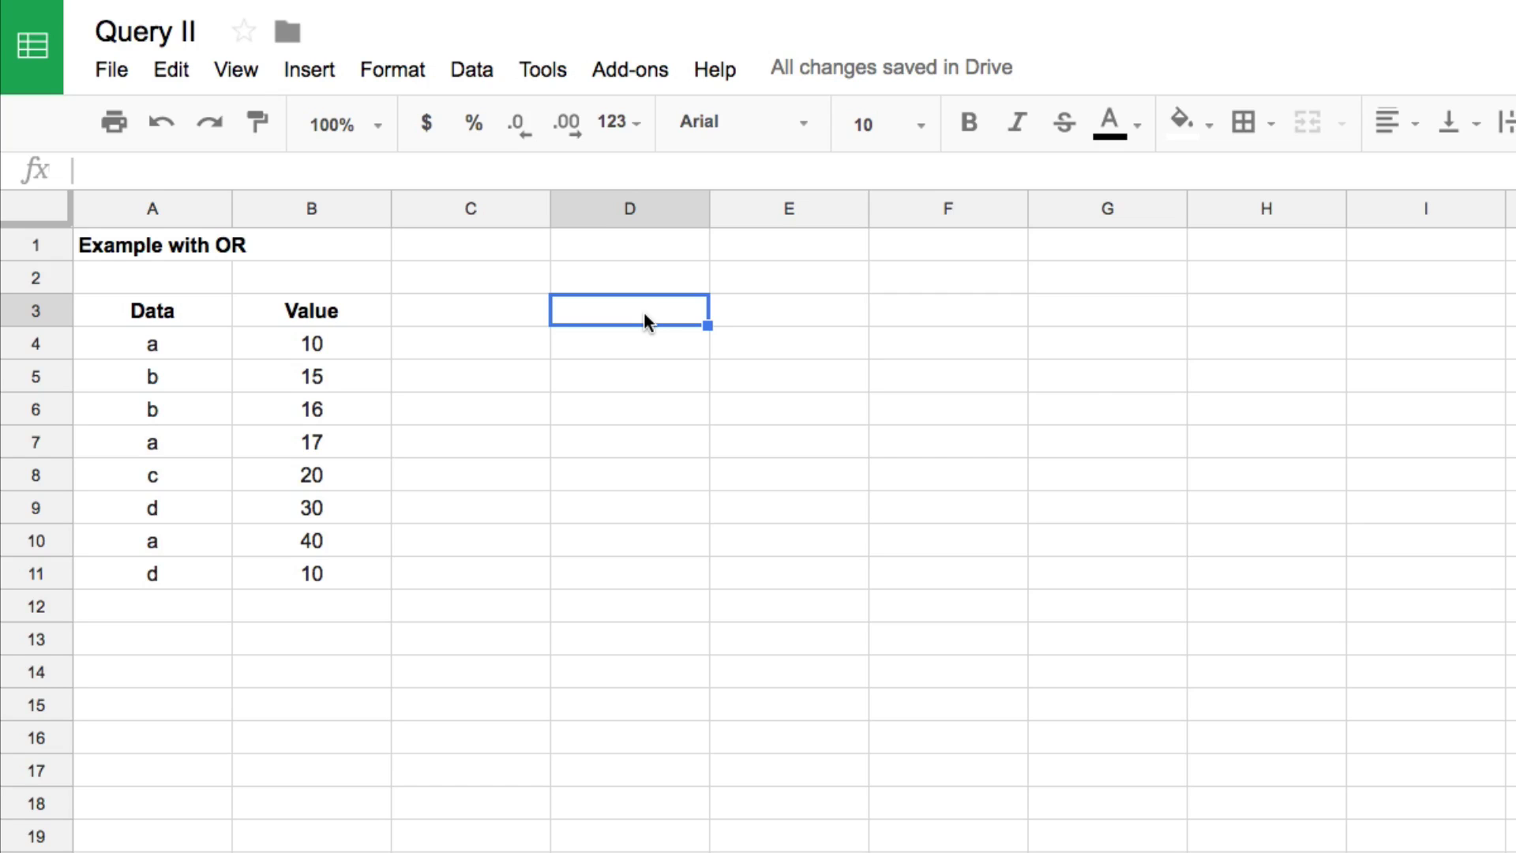
Enter a QUERY formula in D3 that selects all columns from A3:B11 with 1 header row
text(=query()
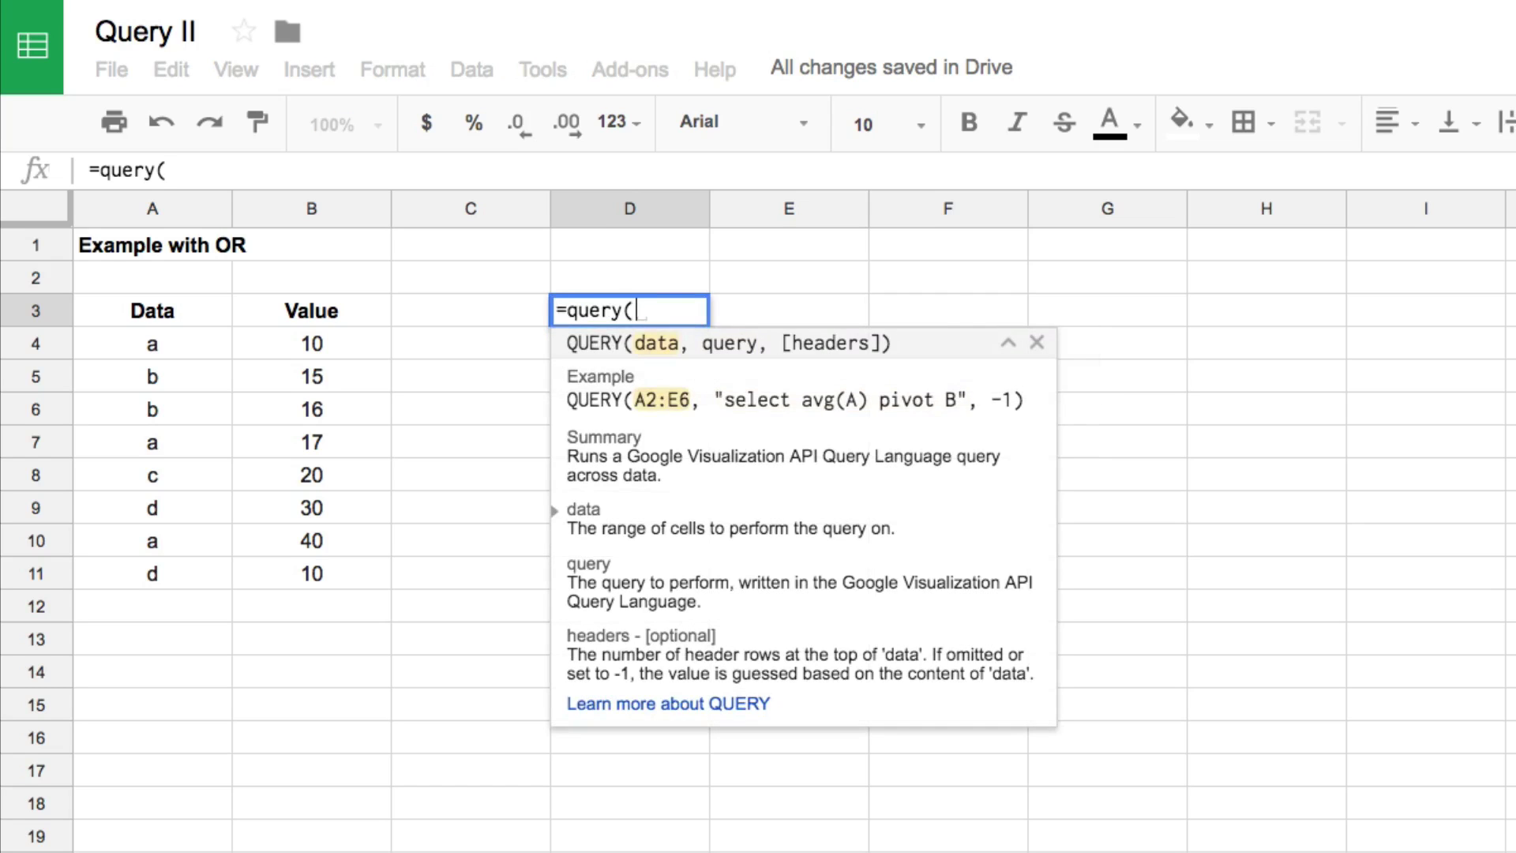
key(Left)
key(Left)
key(Left)
key(shift+Right)
key(ctrl+shift+Down)
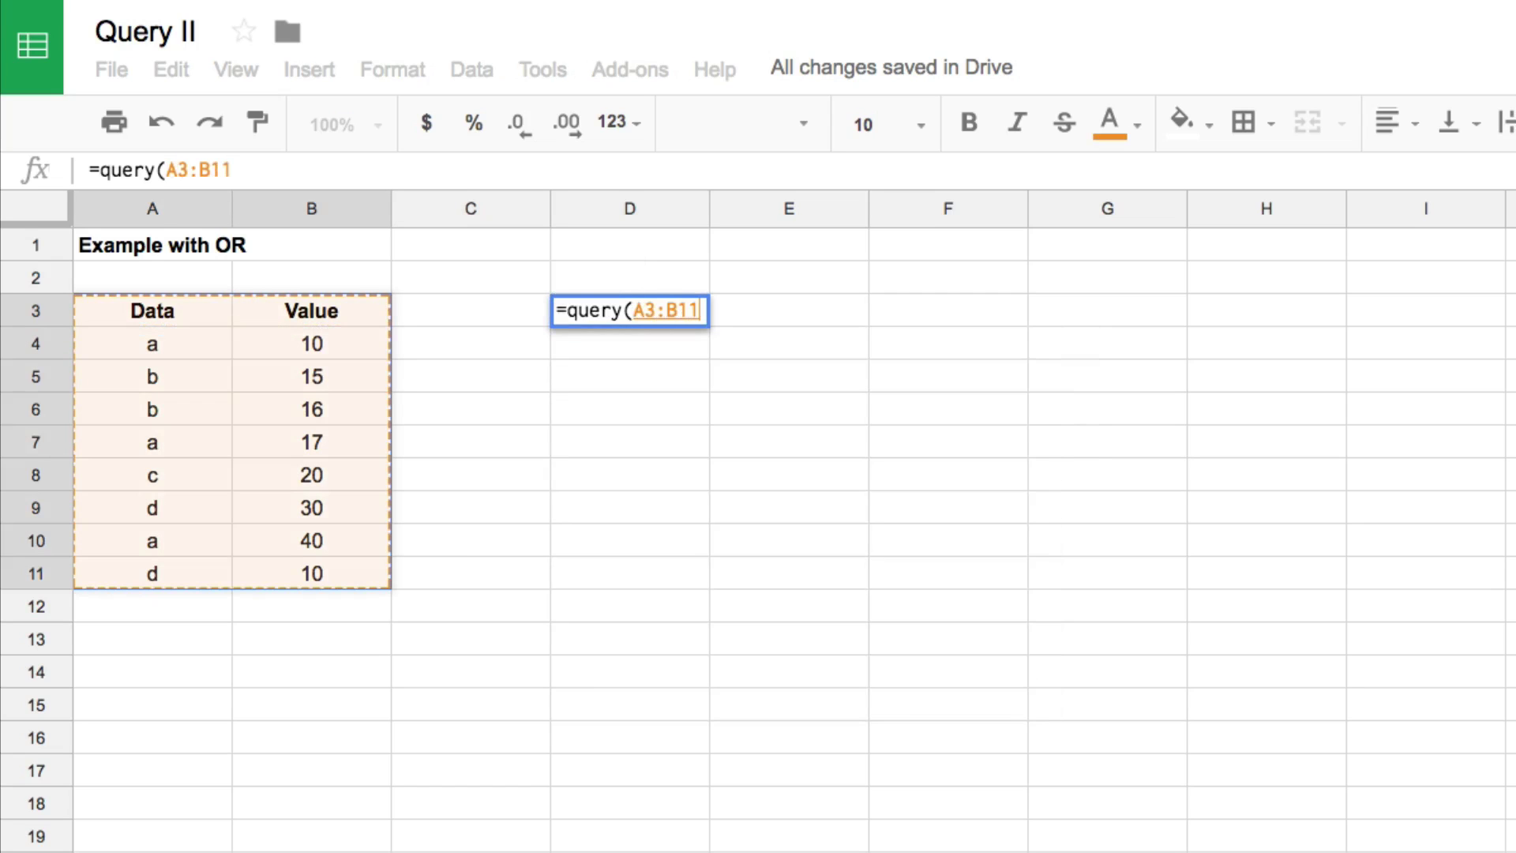
text(,"sele)
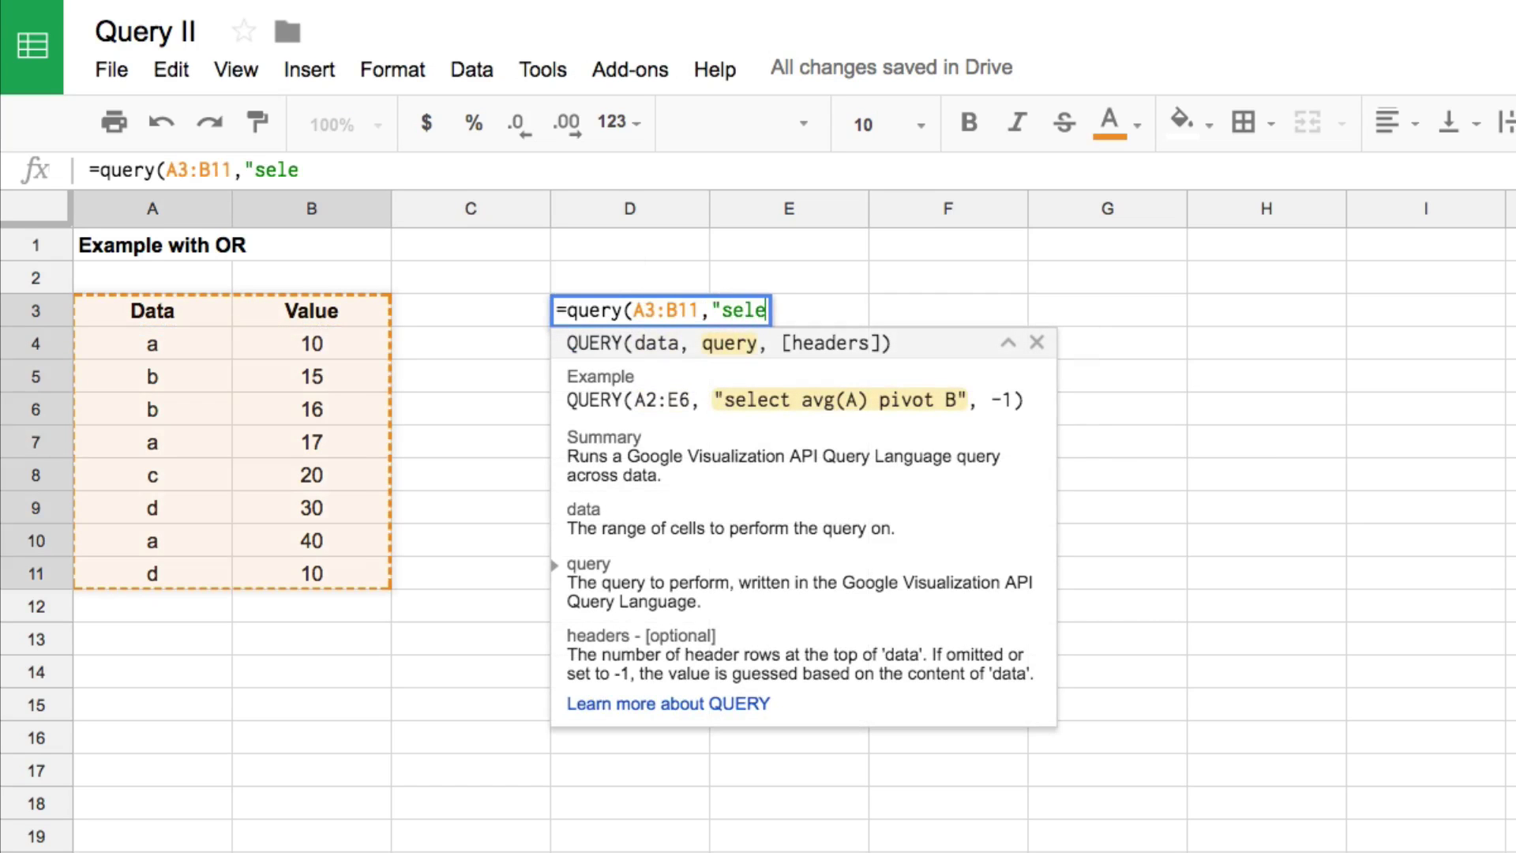
text(ct *")
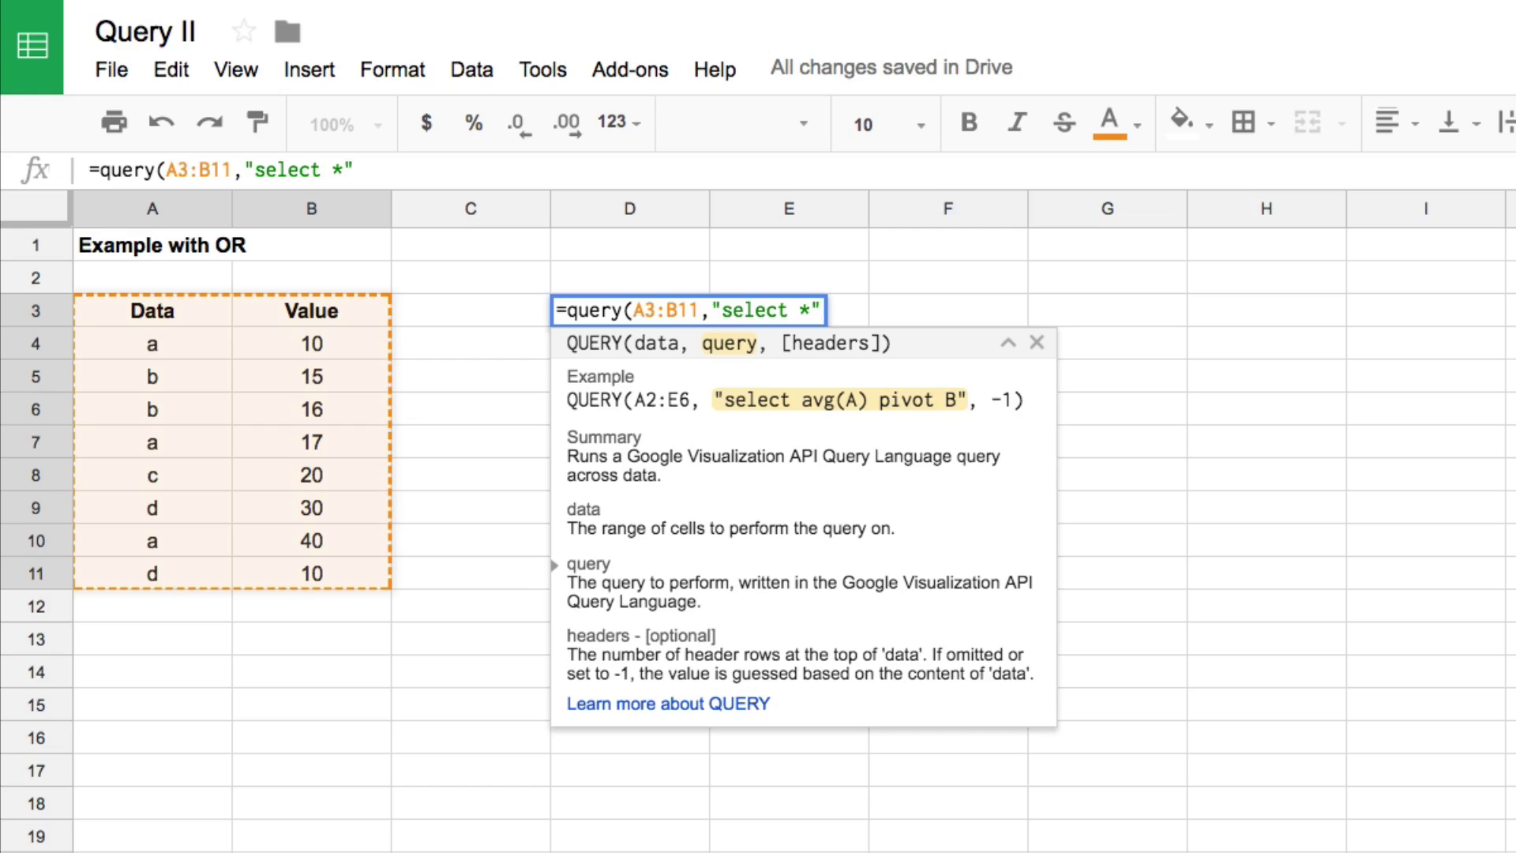
text(,1))
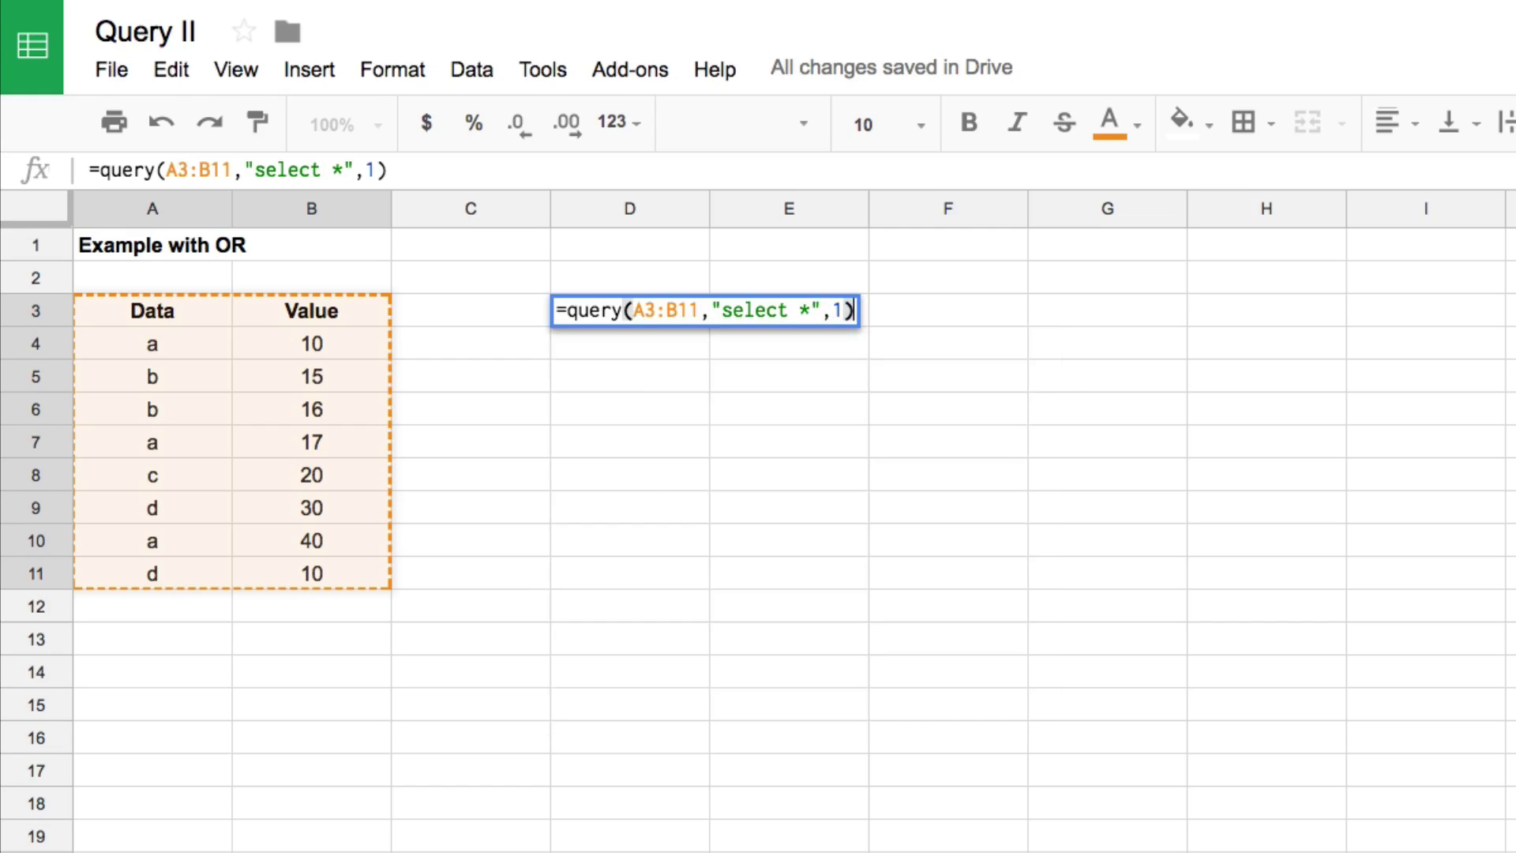
key(Return)
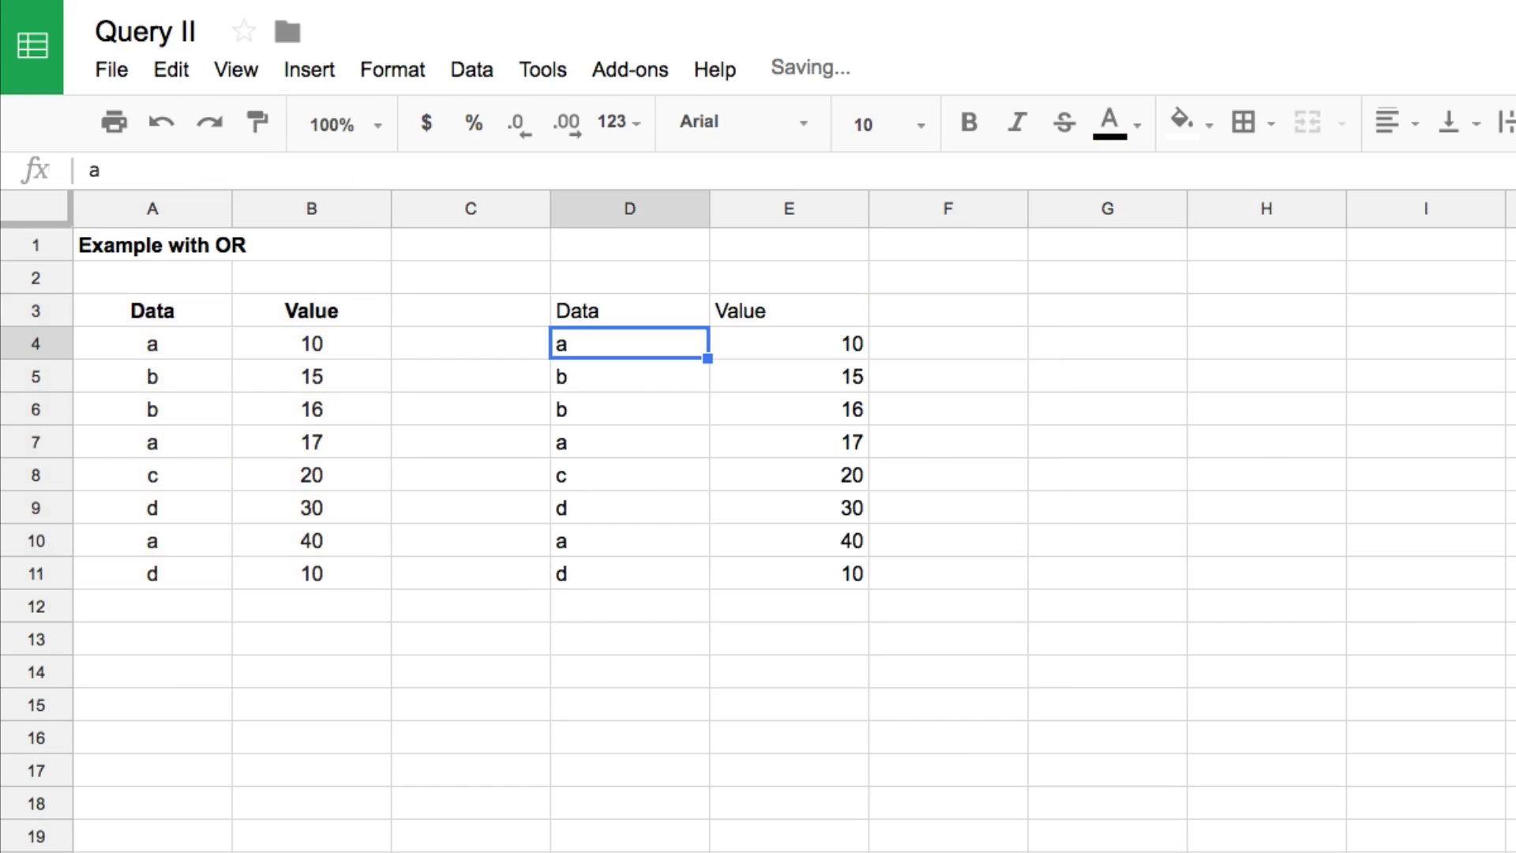
Extend the D3 query string with the condition where A = 'a' or A='b' after select *
click(629, 310)
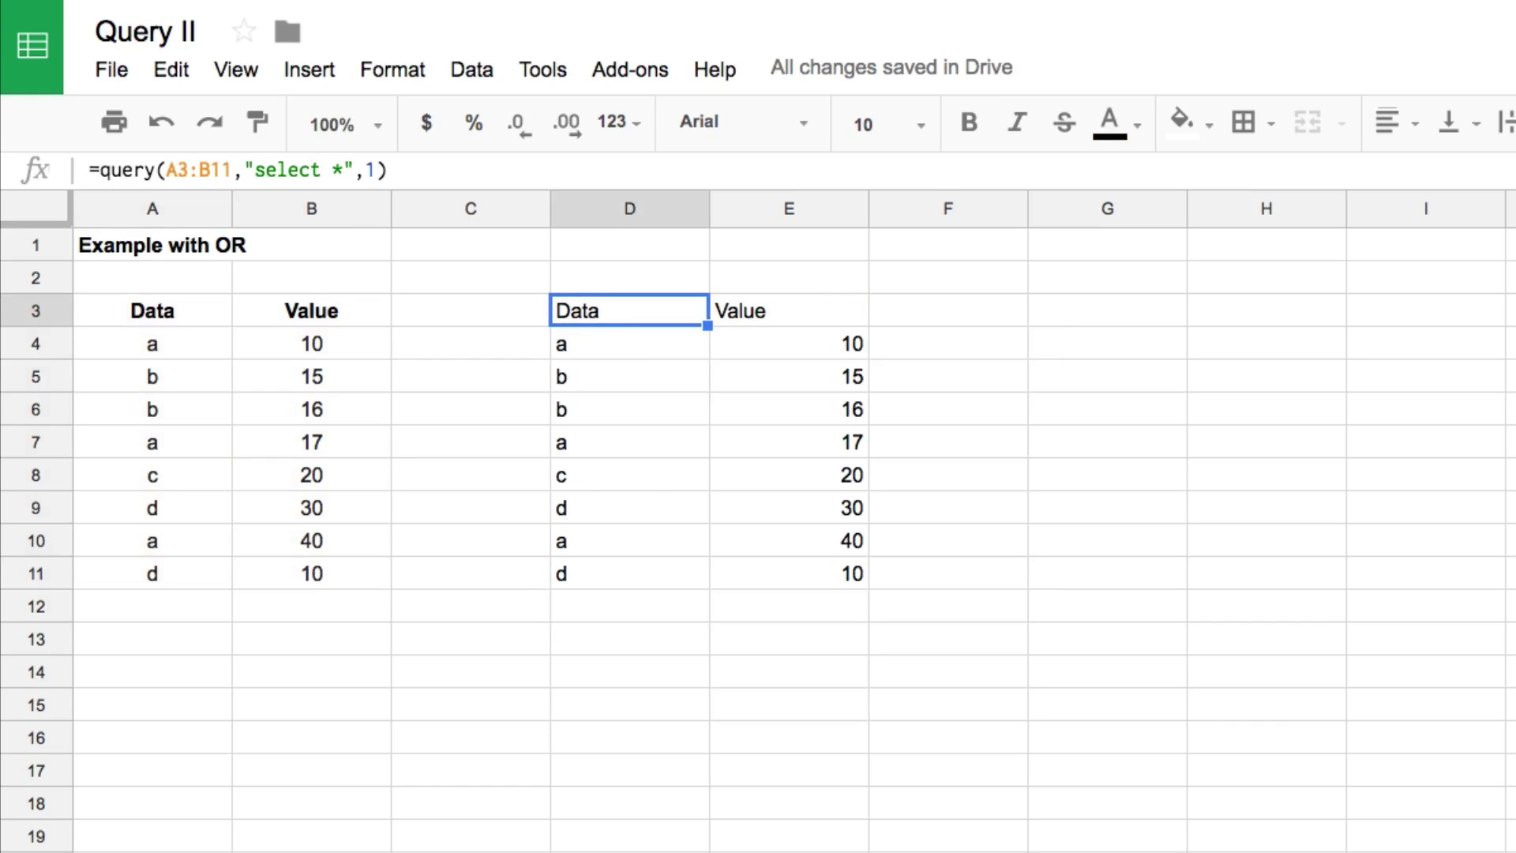
click(390, 170)
key(Left)
key(Left)
key(Left)
key(Left)
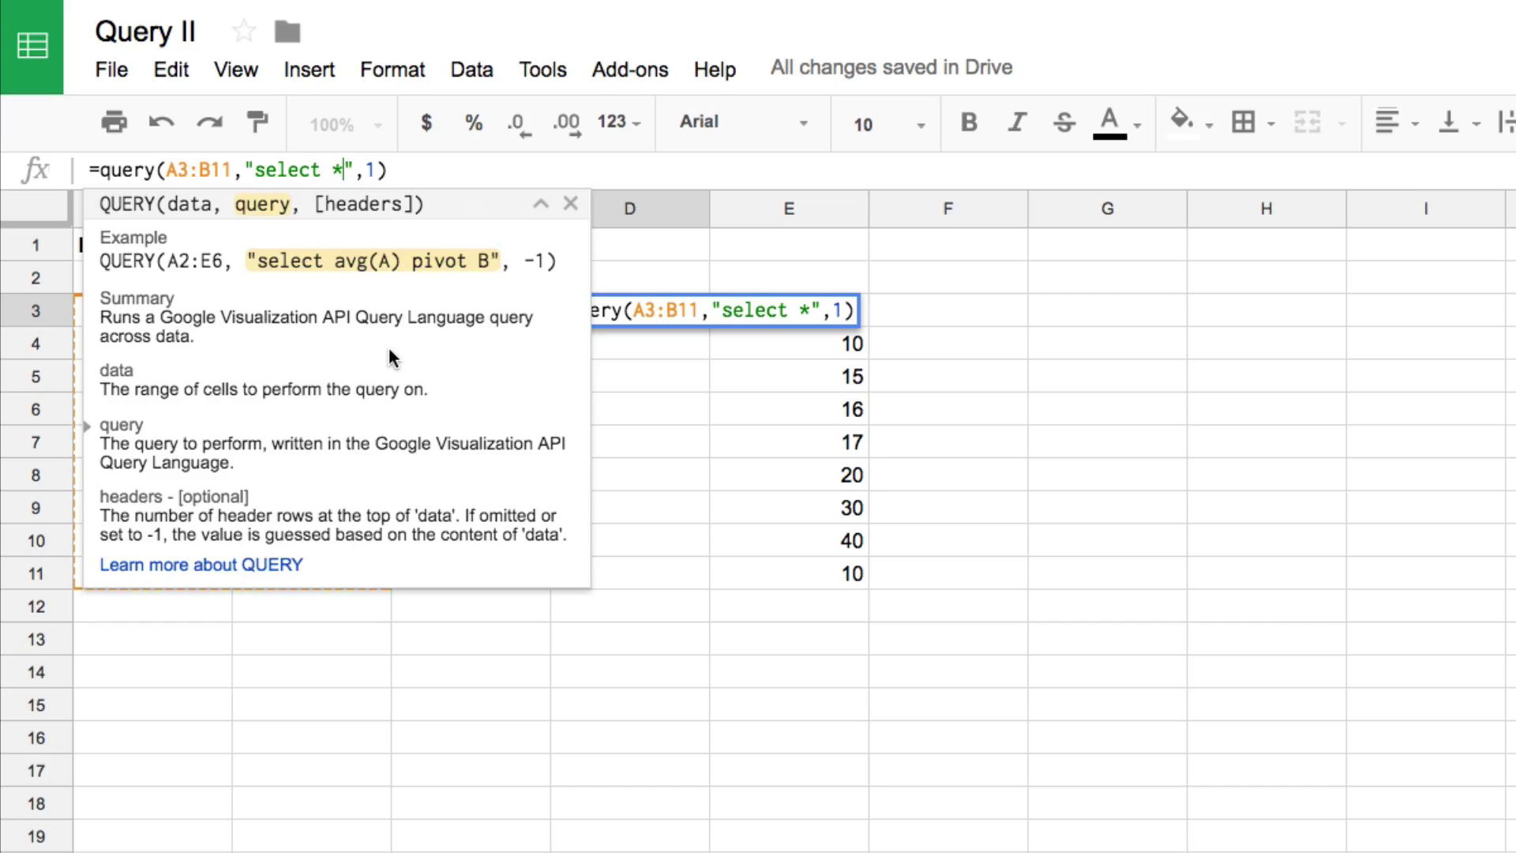
text(where)
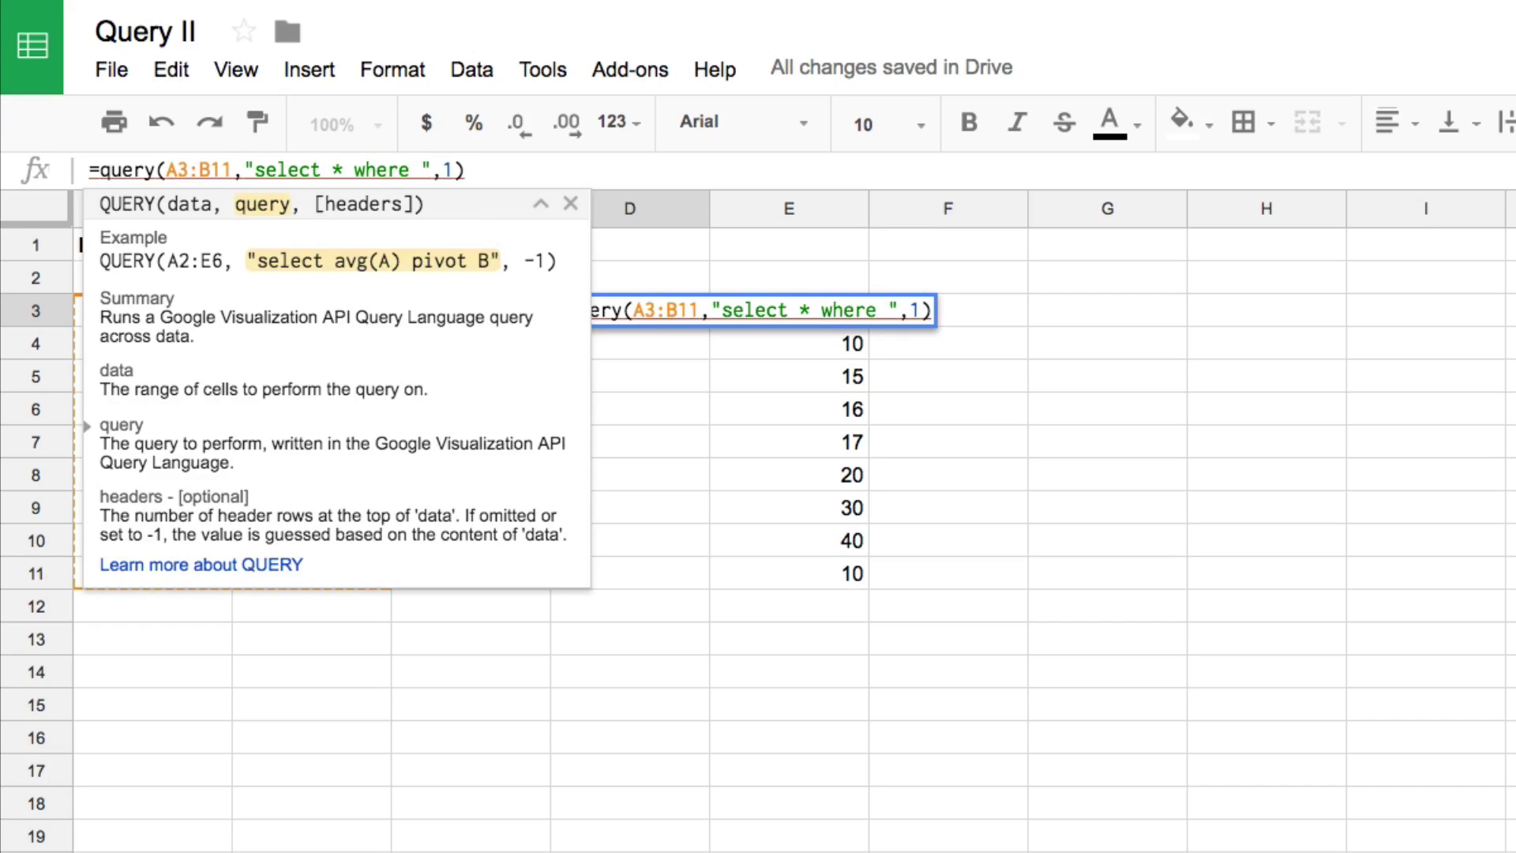
text(A = ')
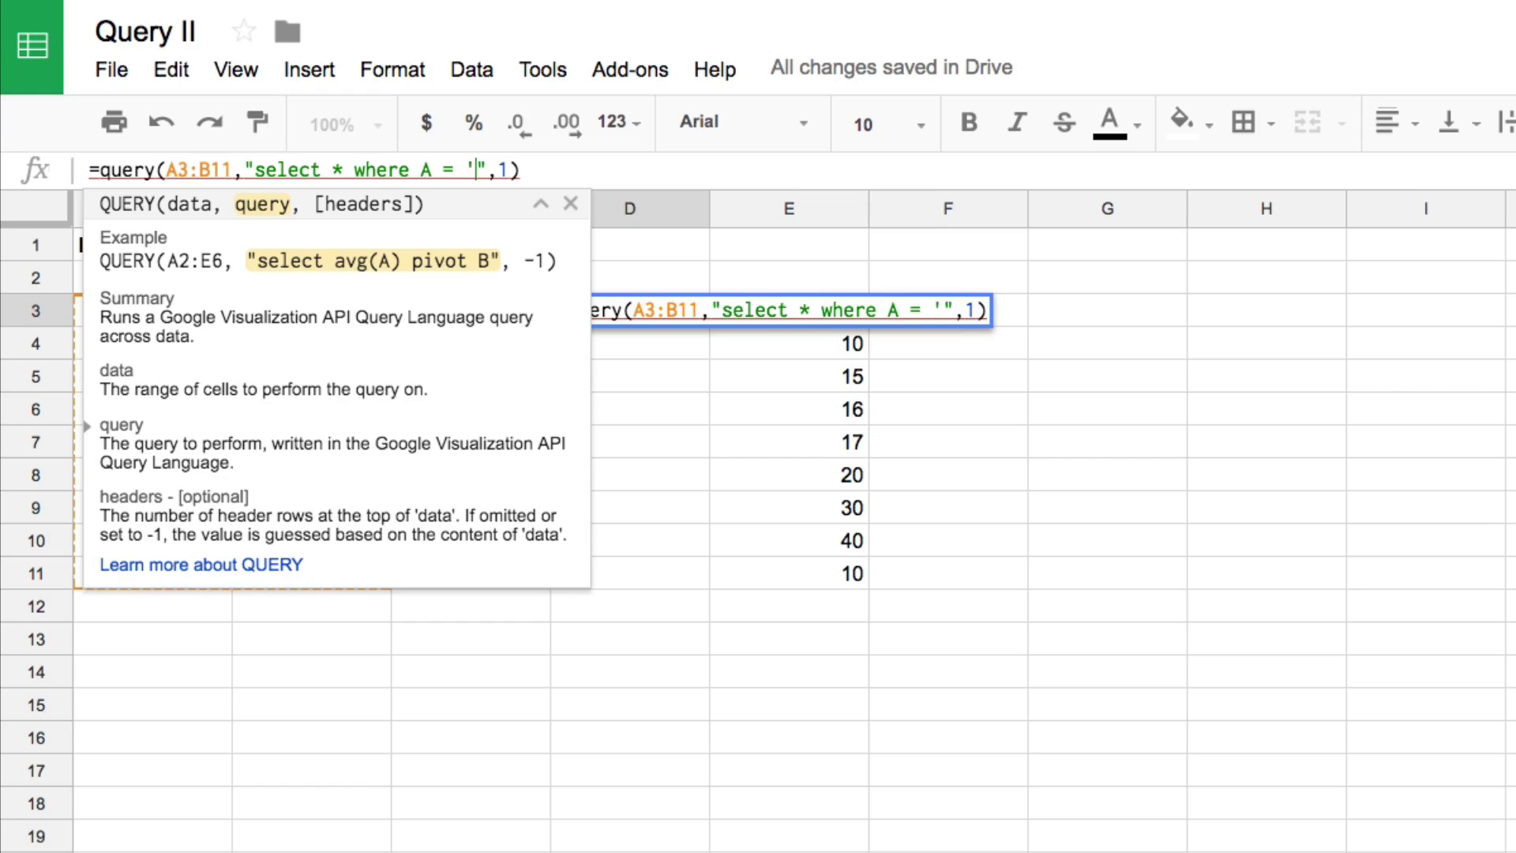
text(a' )
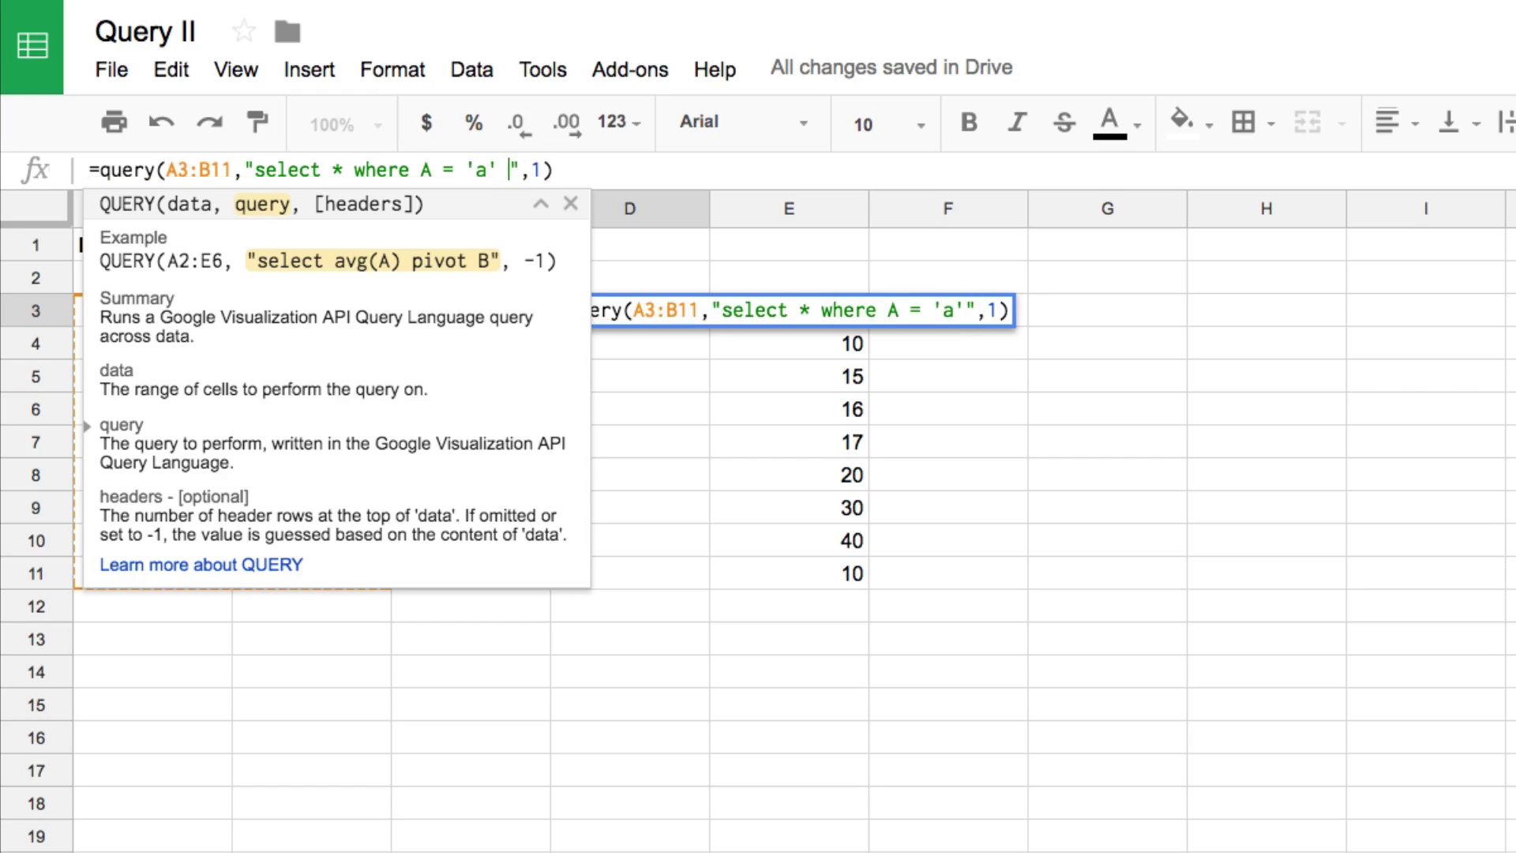
text(or A)
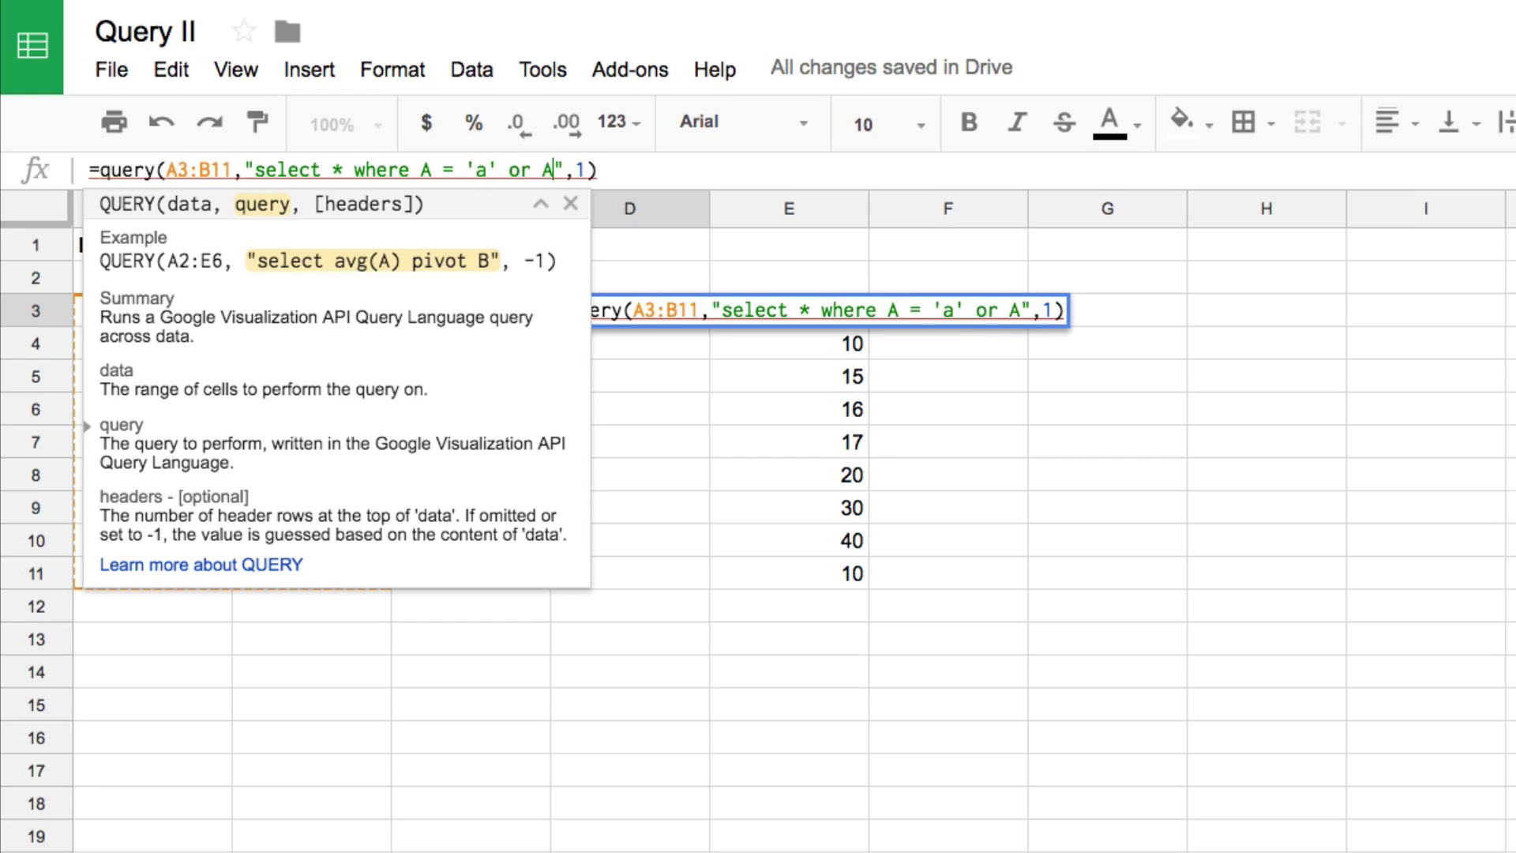
text(='b)
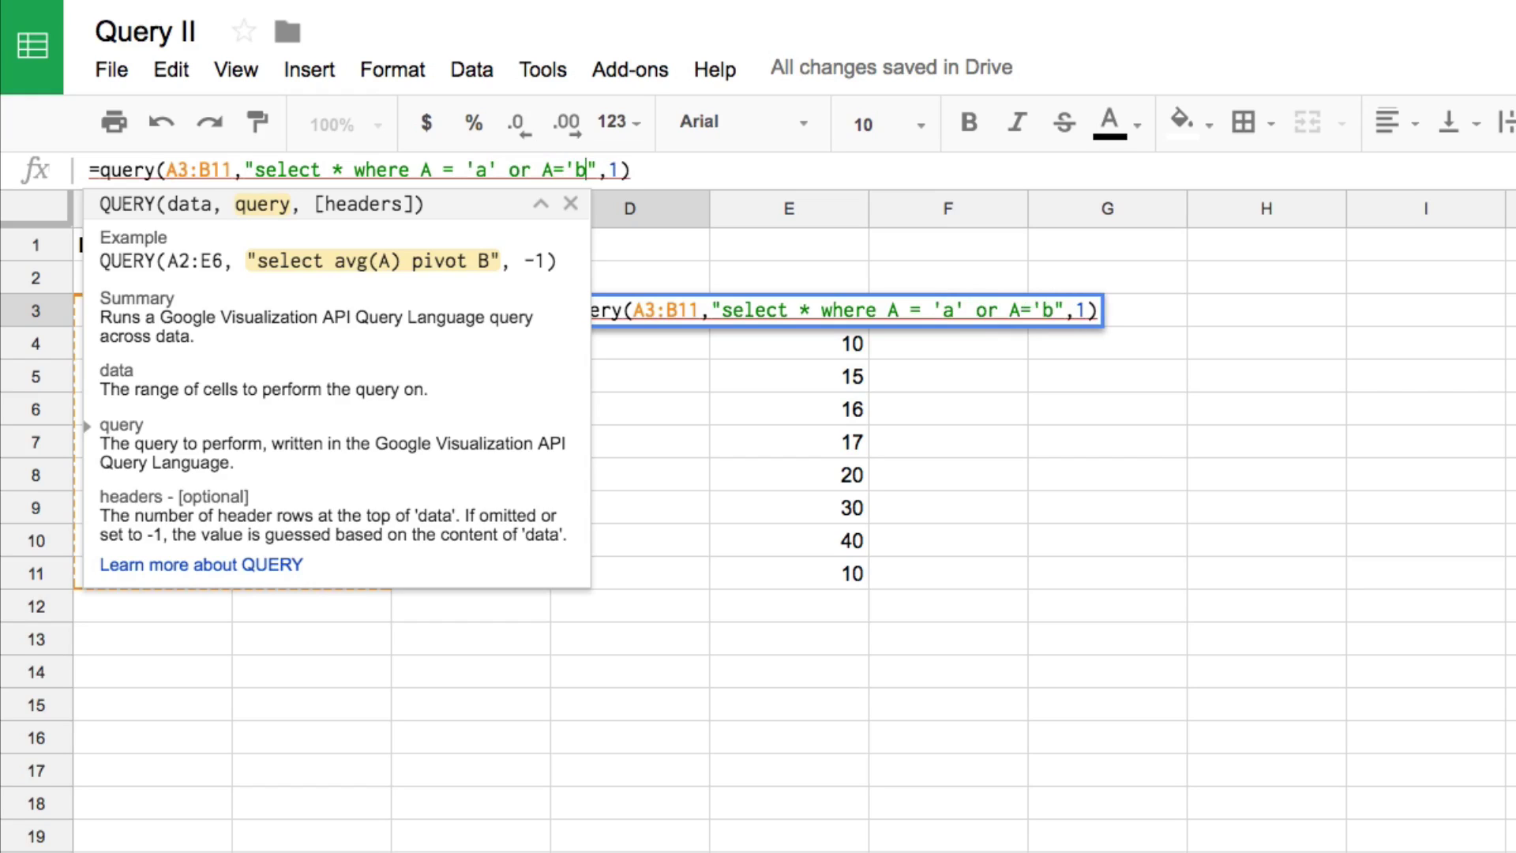
text(')
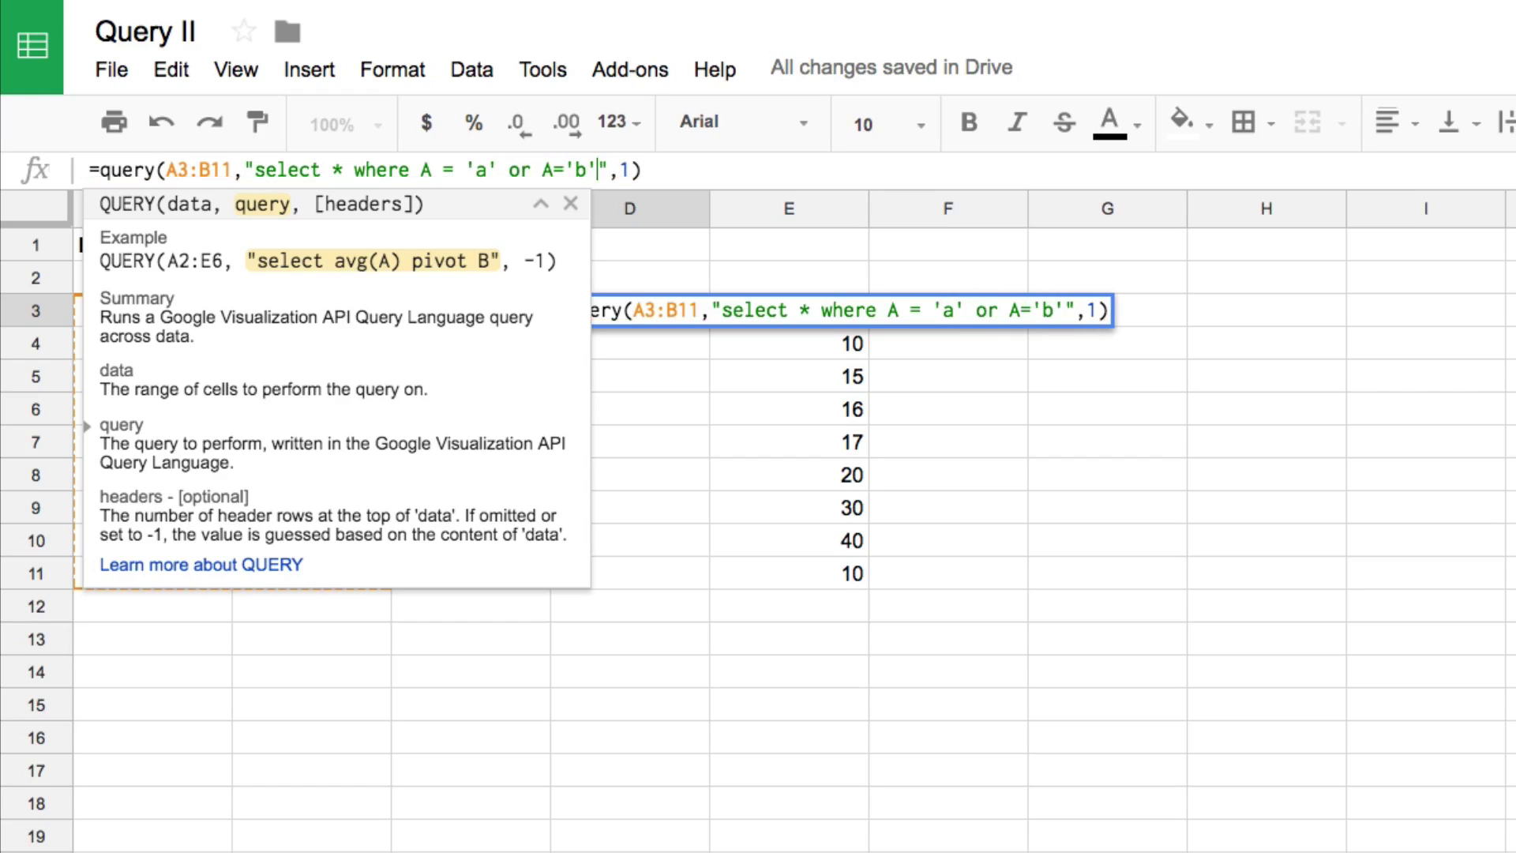
Add spaces around the second equals sign so the condition reads A = 'b', and commit the formula
click(552, 169)
key(Right)
key(shift+Right)
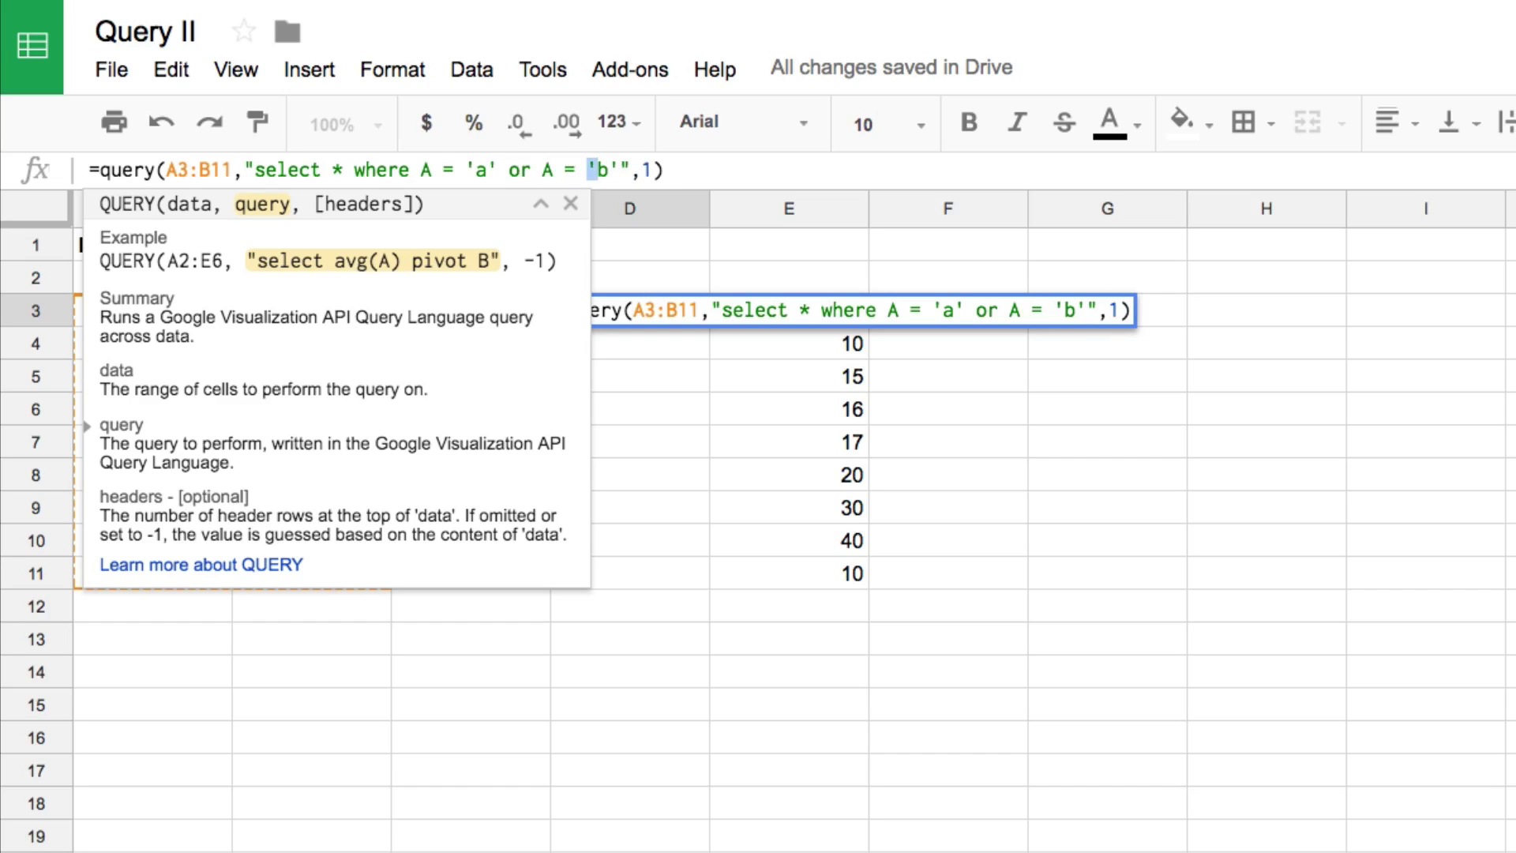
key(Right)
key(Right)
key(Right)
key(Return)
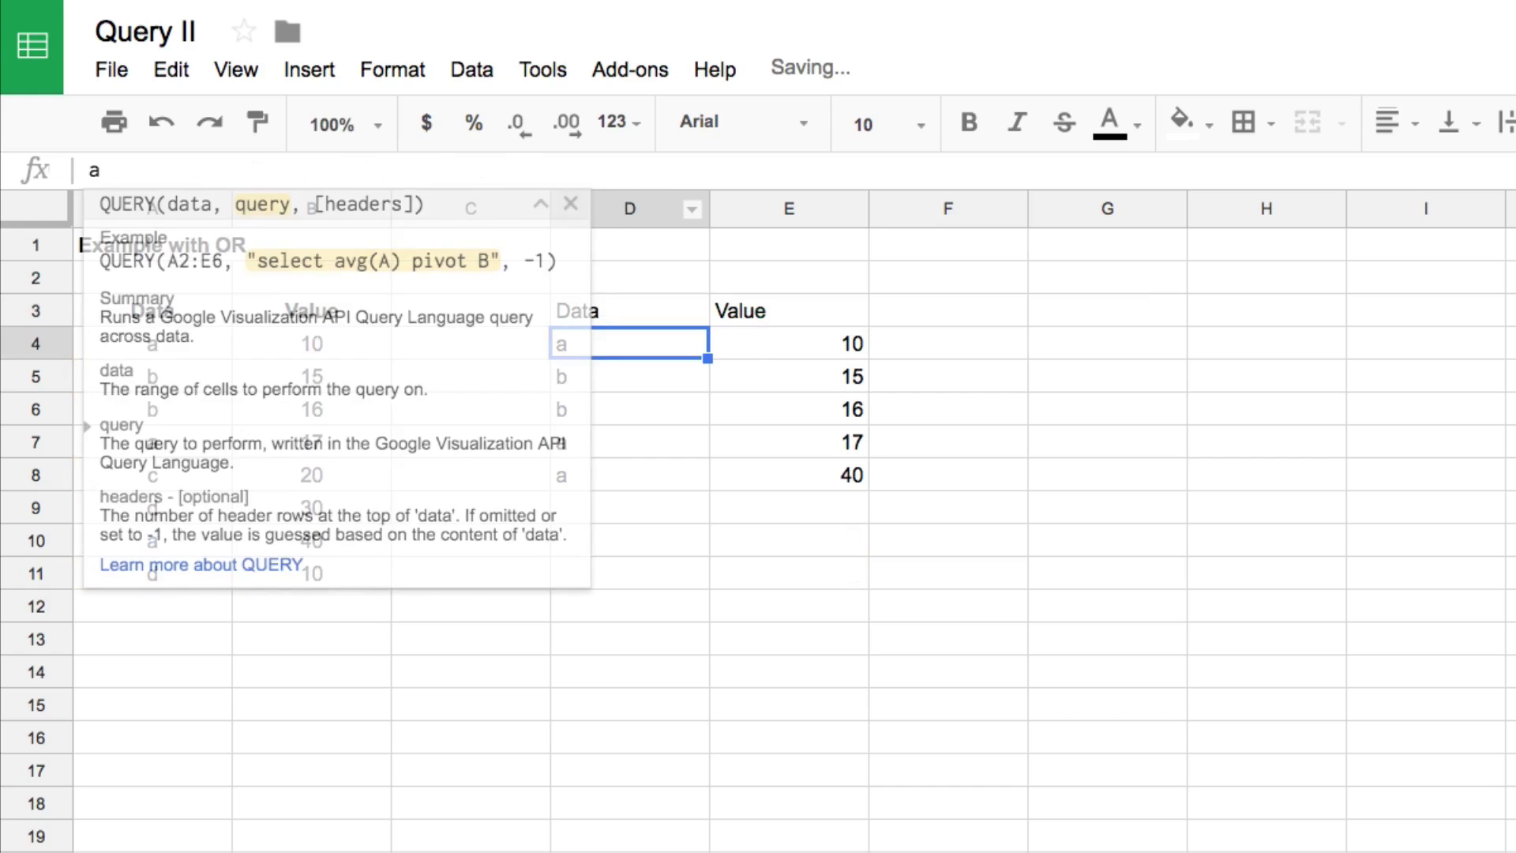
Highlight the filtered query results in D4:E8 to review the returned rows
key(shift+Right)
key(shift+Down)
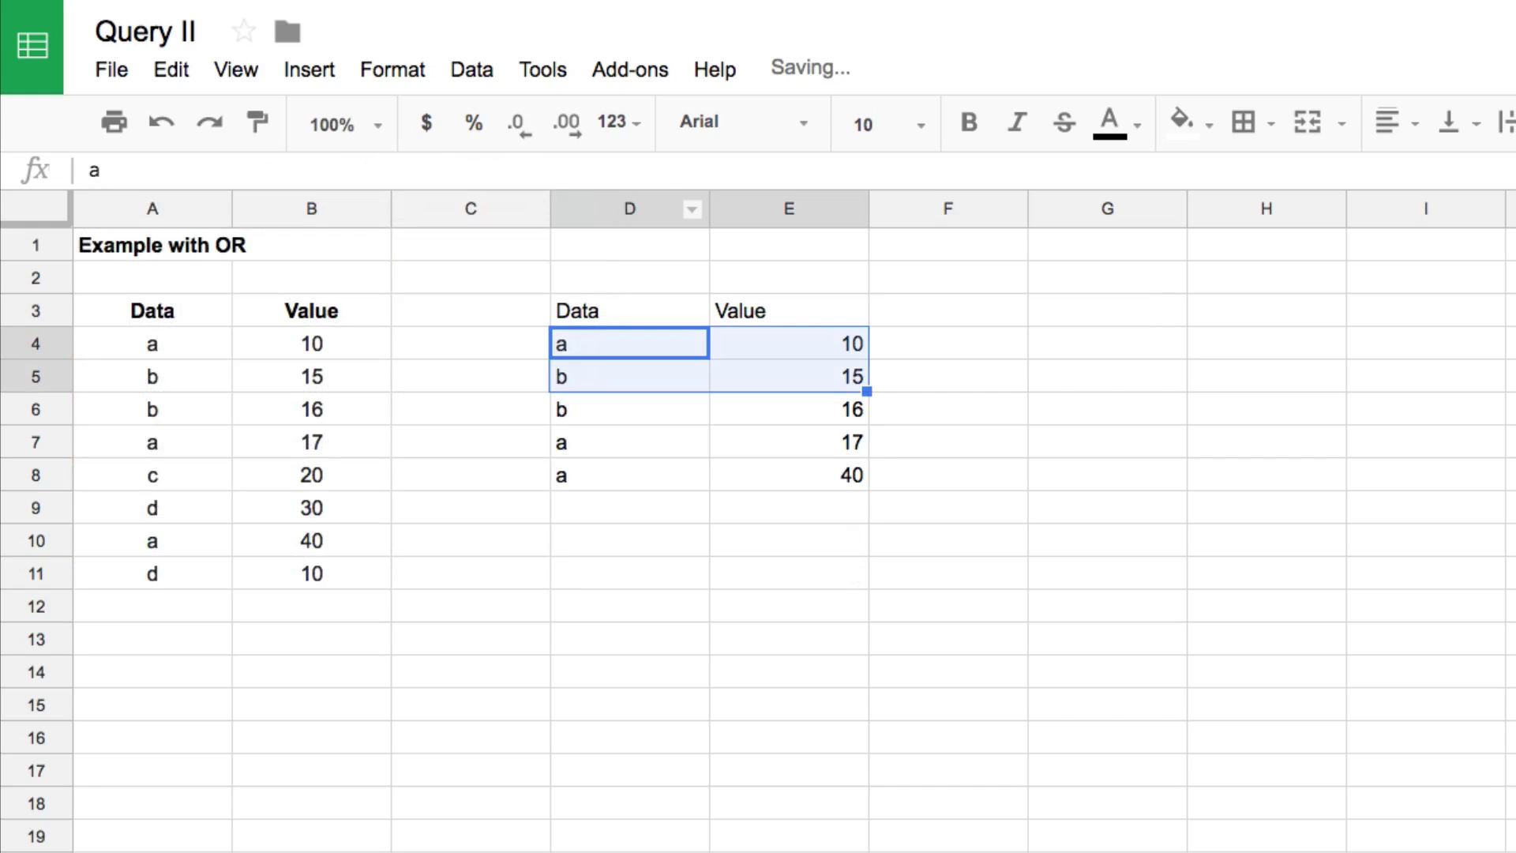
key(shift+Down)
key(shift+Down)
key(shift+Down)
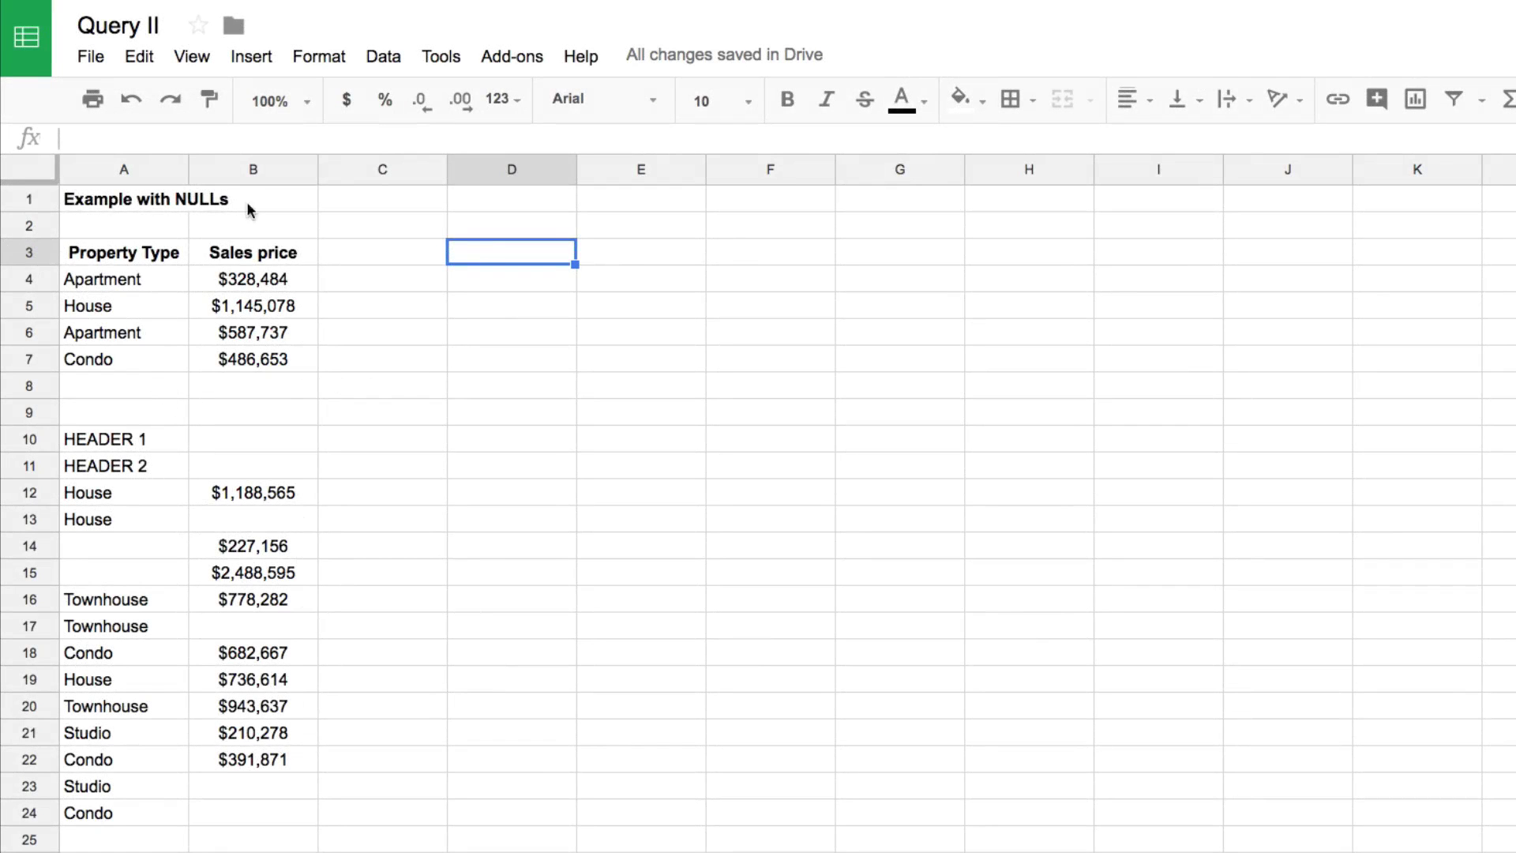
Examine the NULLs example data: stray header rows 10-11, blank property types in A14:A15, the first record and empty rows 8-9
drag(121, 379, 235, 474)
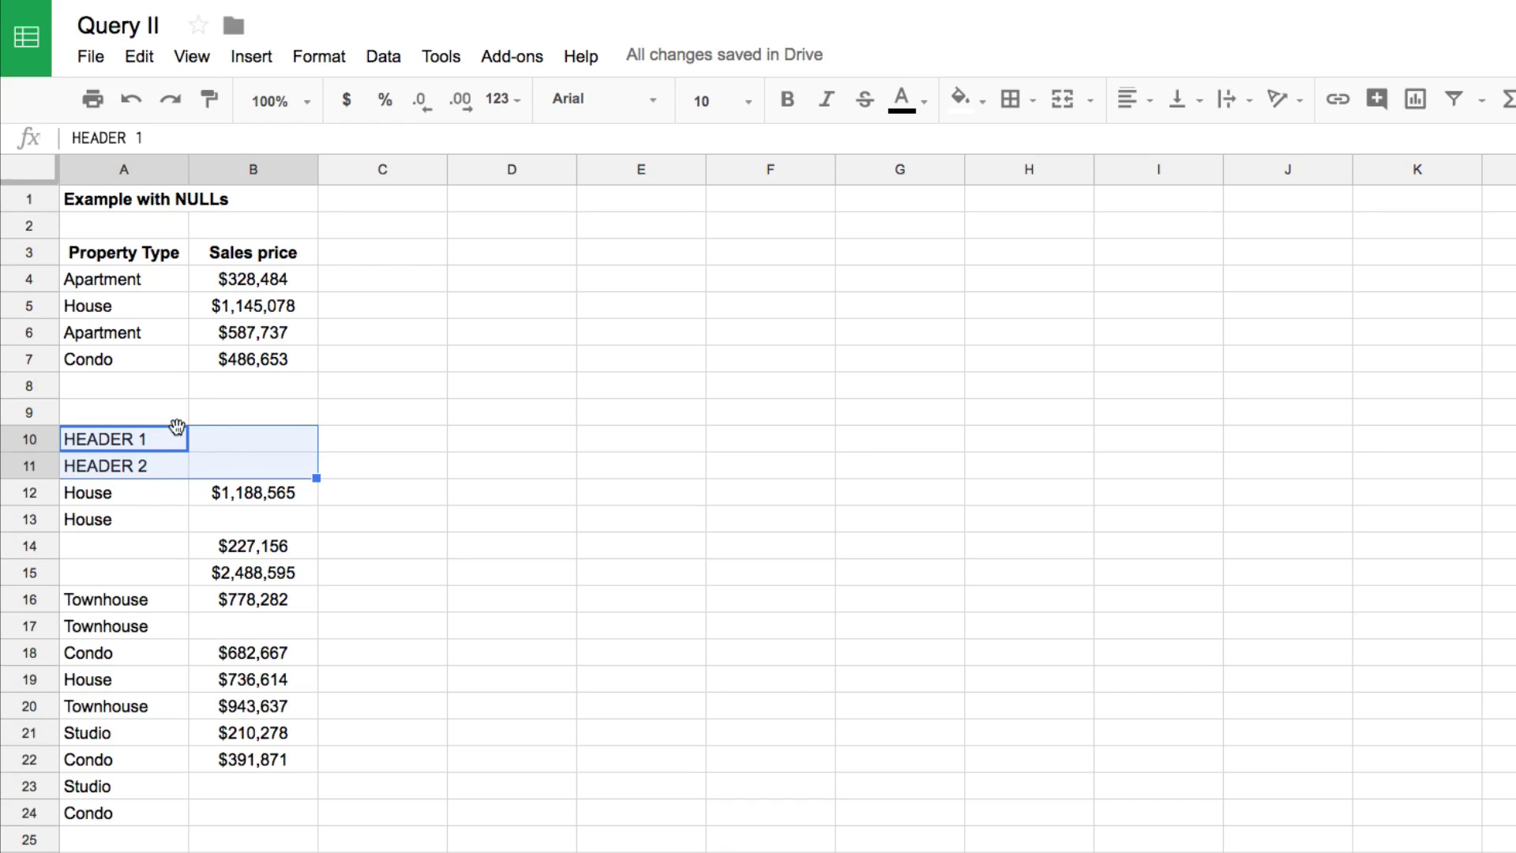
drag(85, 544, 98, 571)
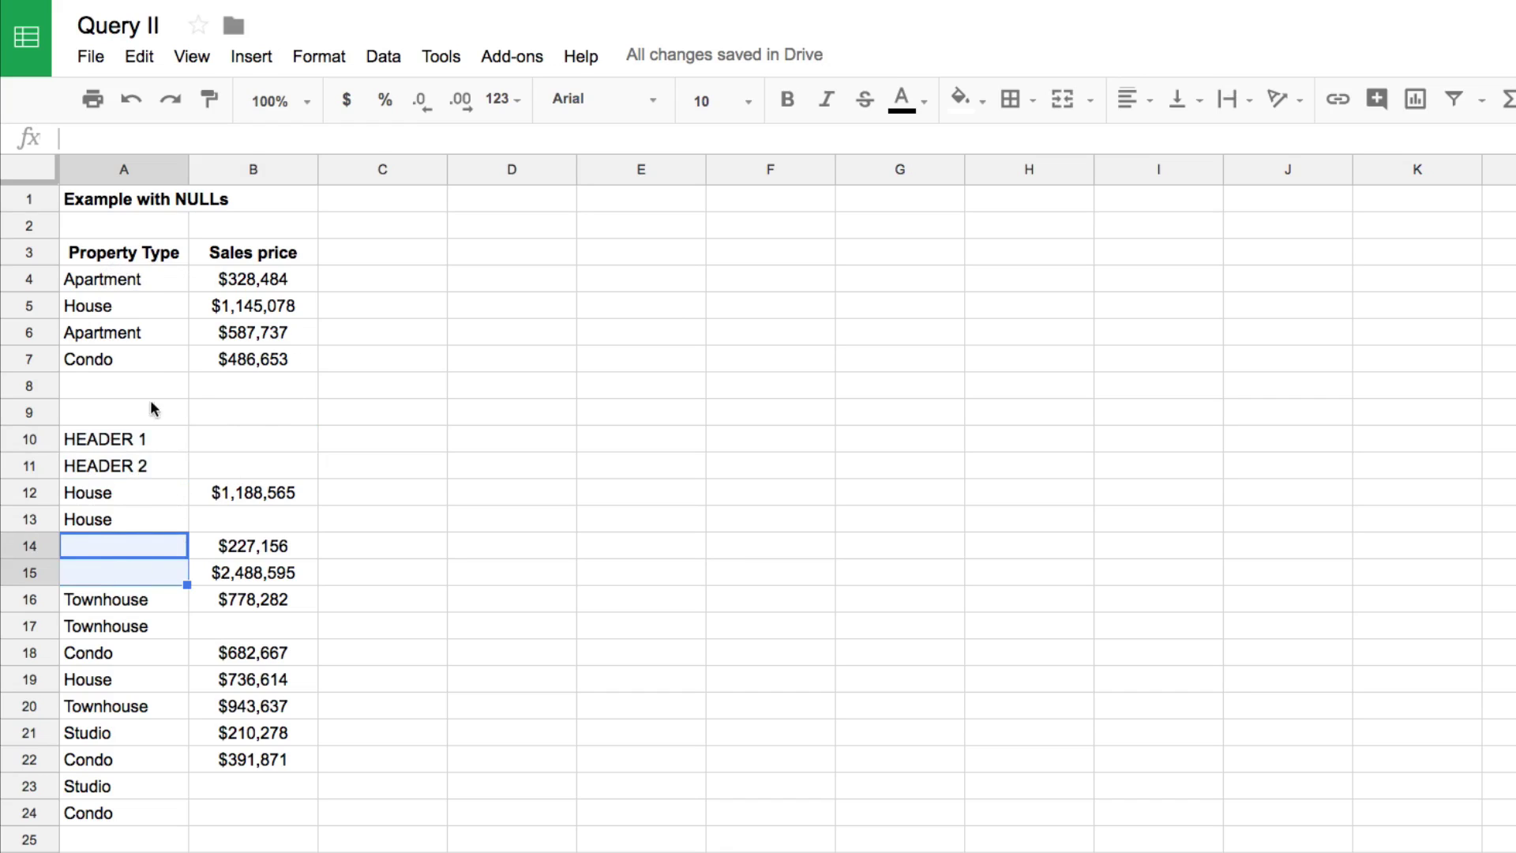
click(161, 277)
click(227, 286)
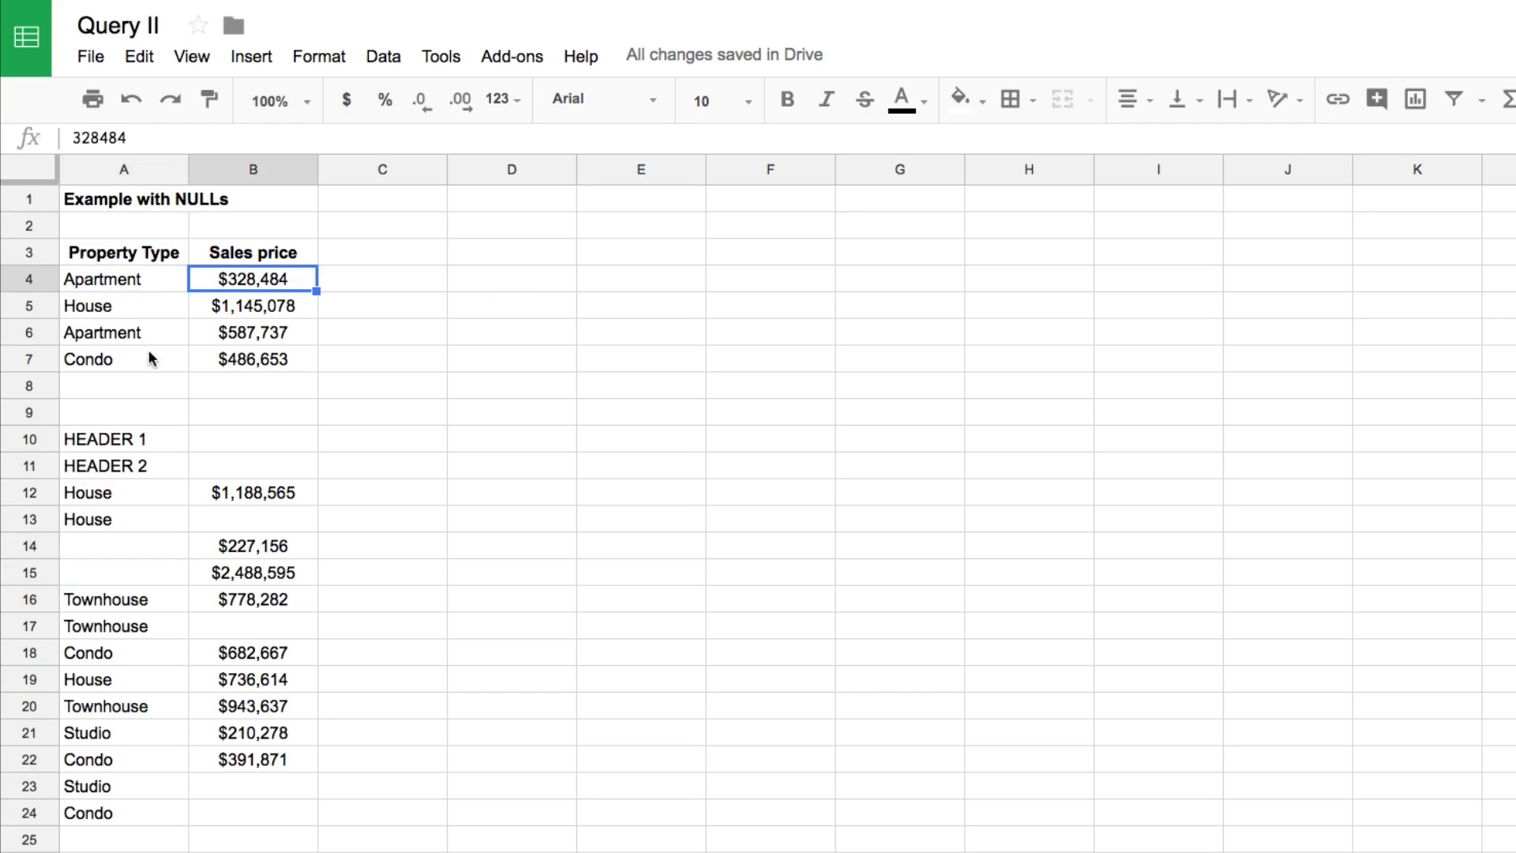
drag(129, 382, 208, 418)
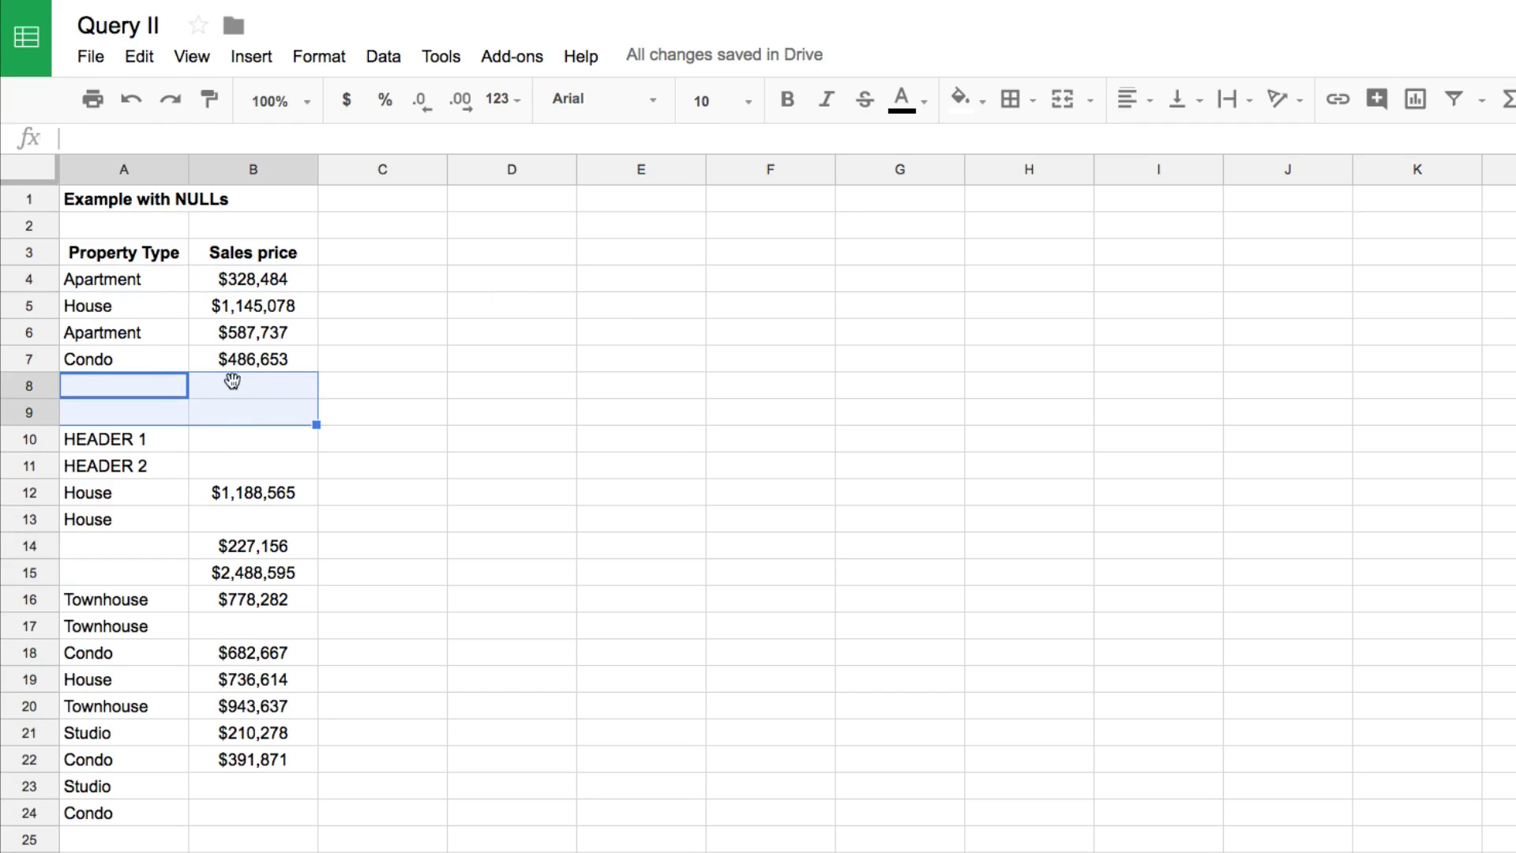
Enter a QUERY formula in D3 of the NULLs example that selects all columns from the open-ended range A3:B with 1 header row
click(549, 261)
text(=query()
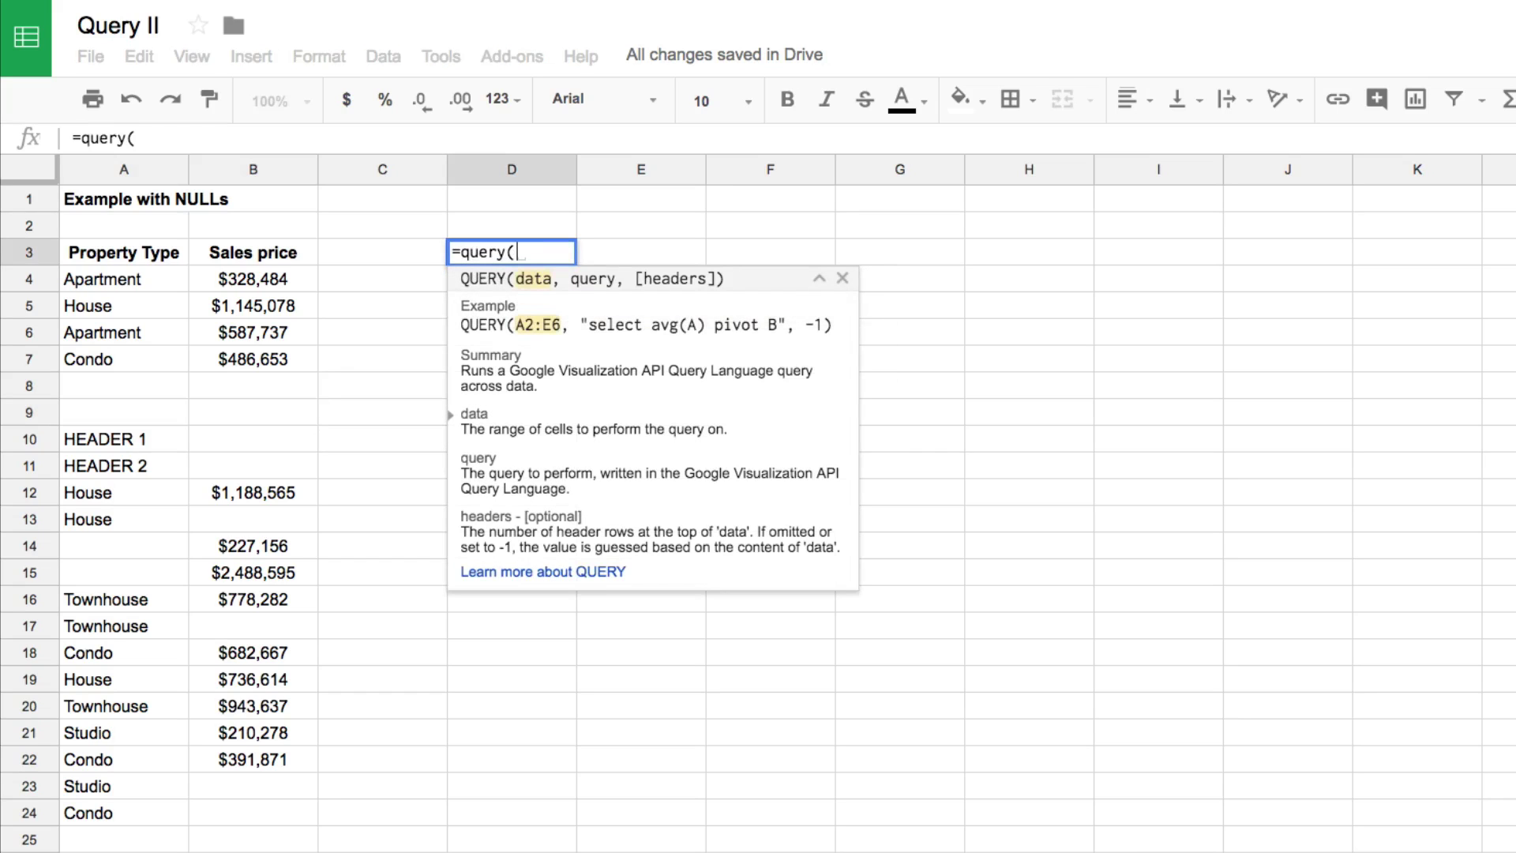
text(A3:B)
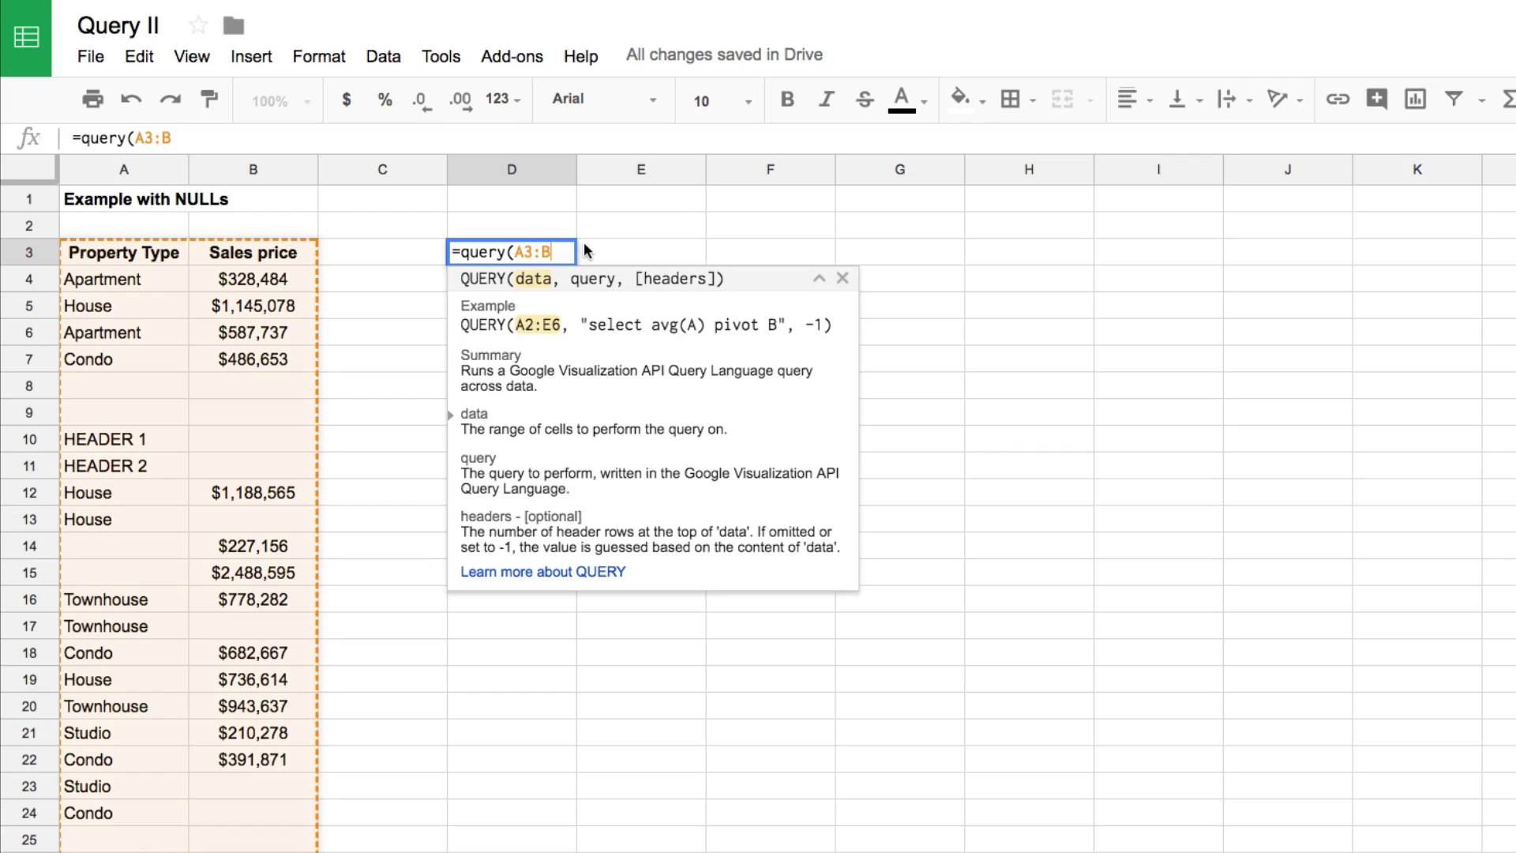
text(,"selet)
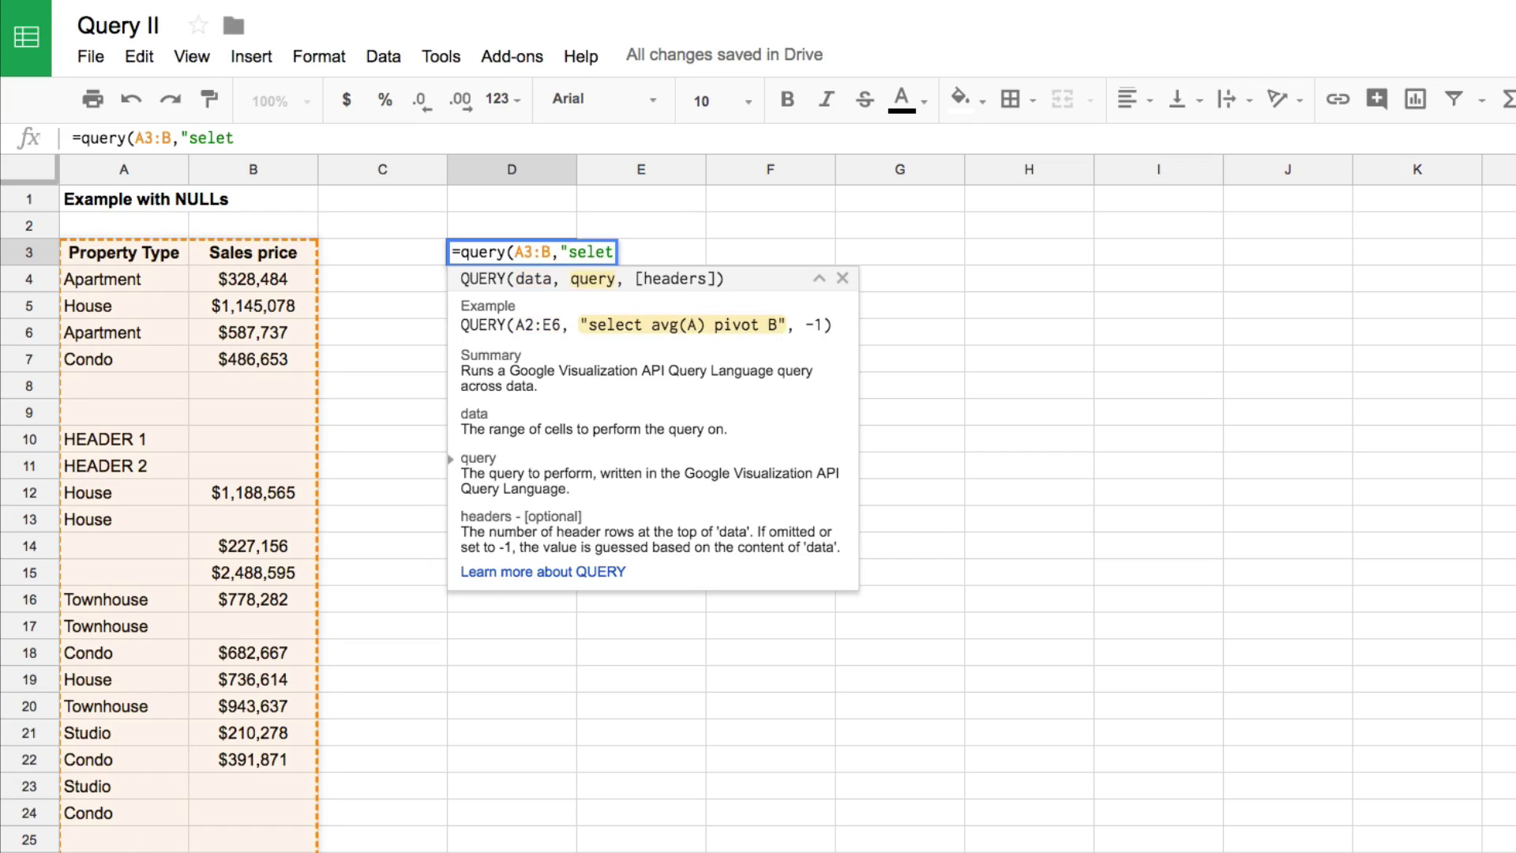
key(BackSpace)
text(ct *)
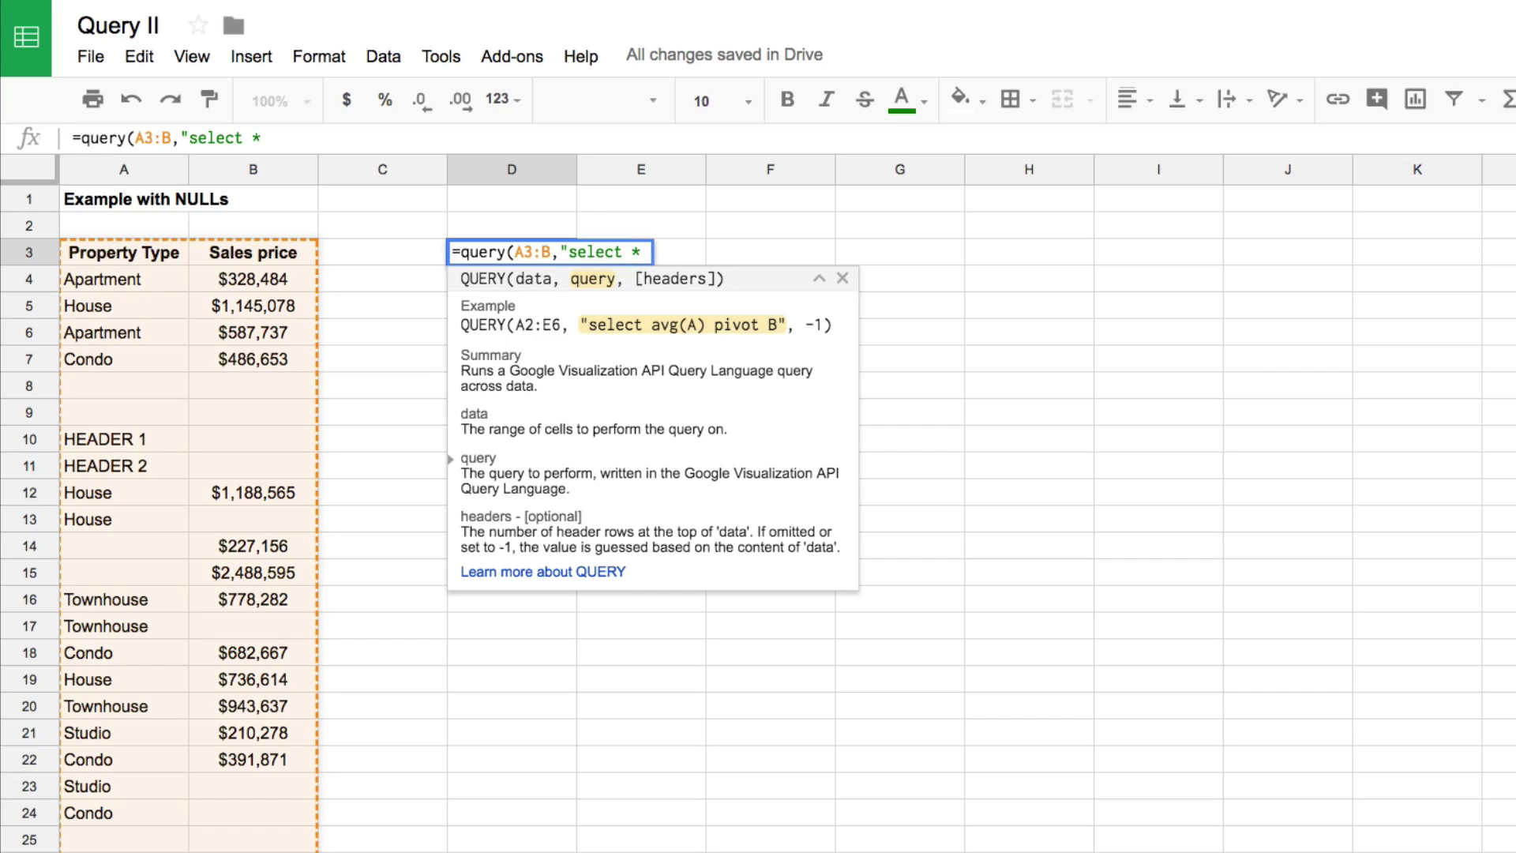
text( ",1))
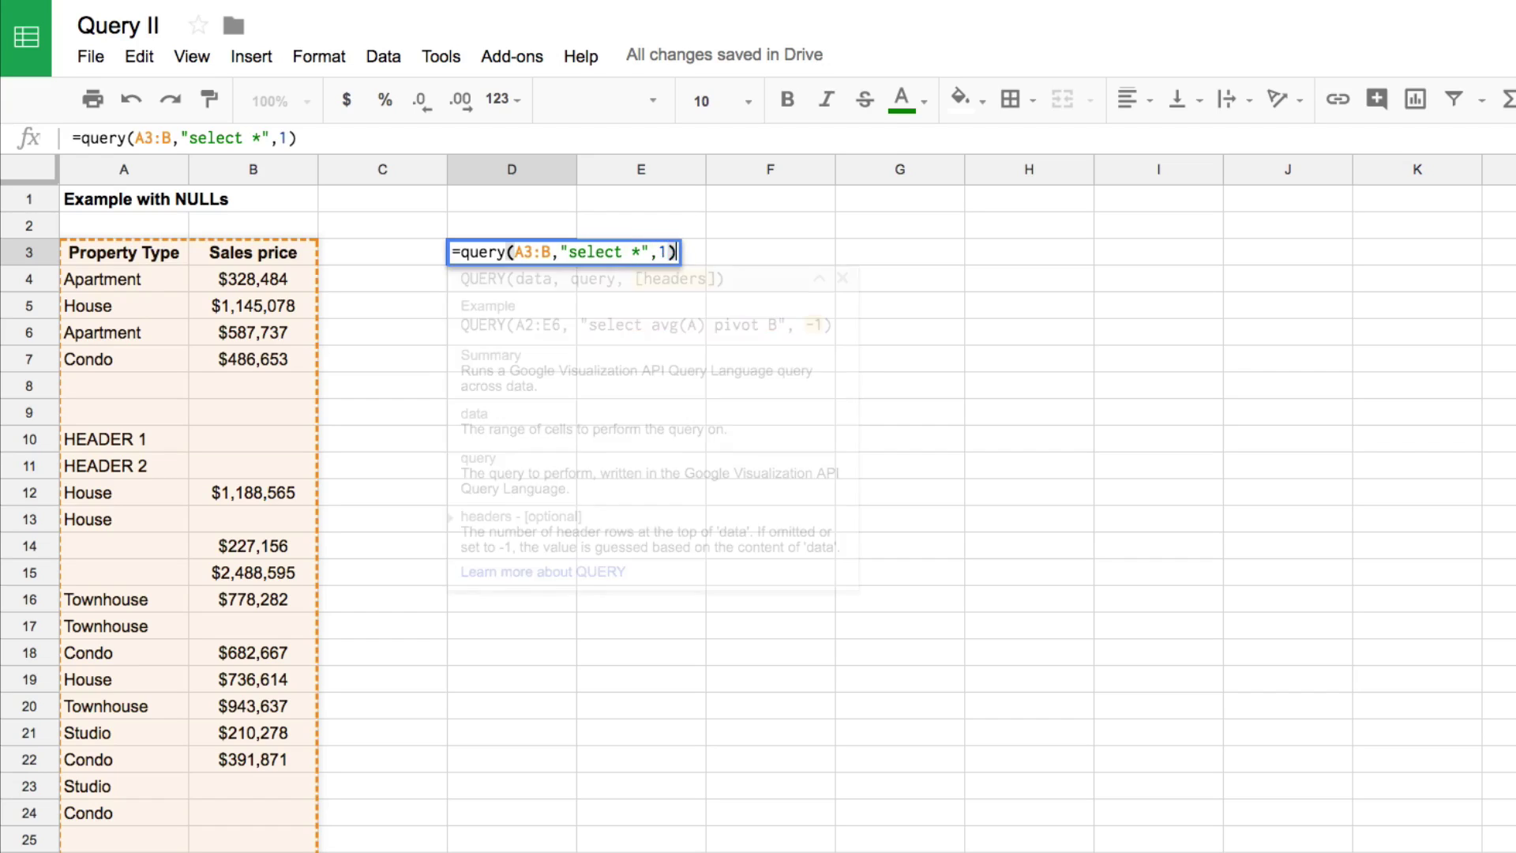
key(Return)
key(Up)
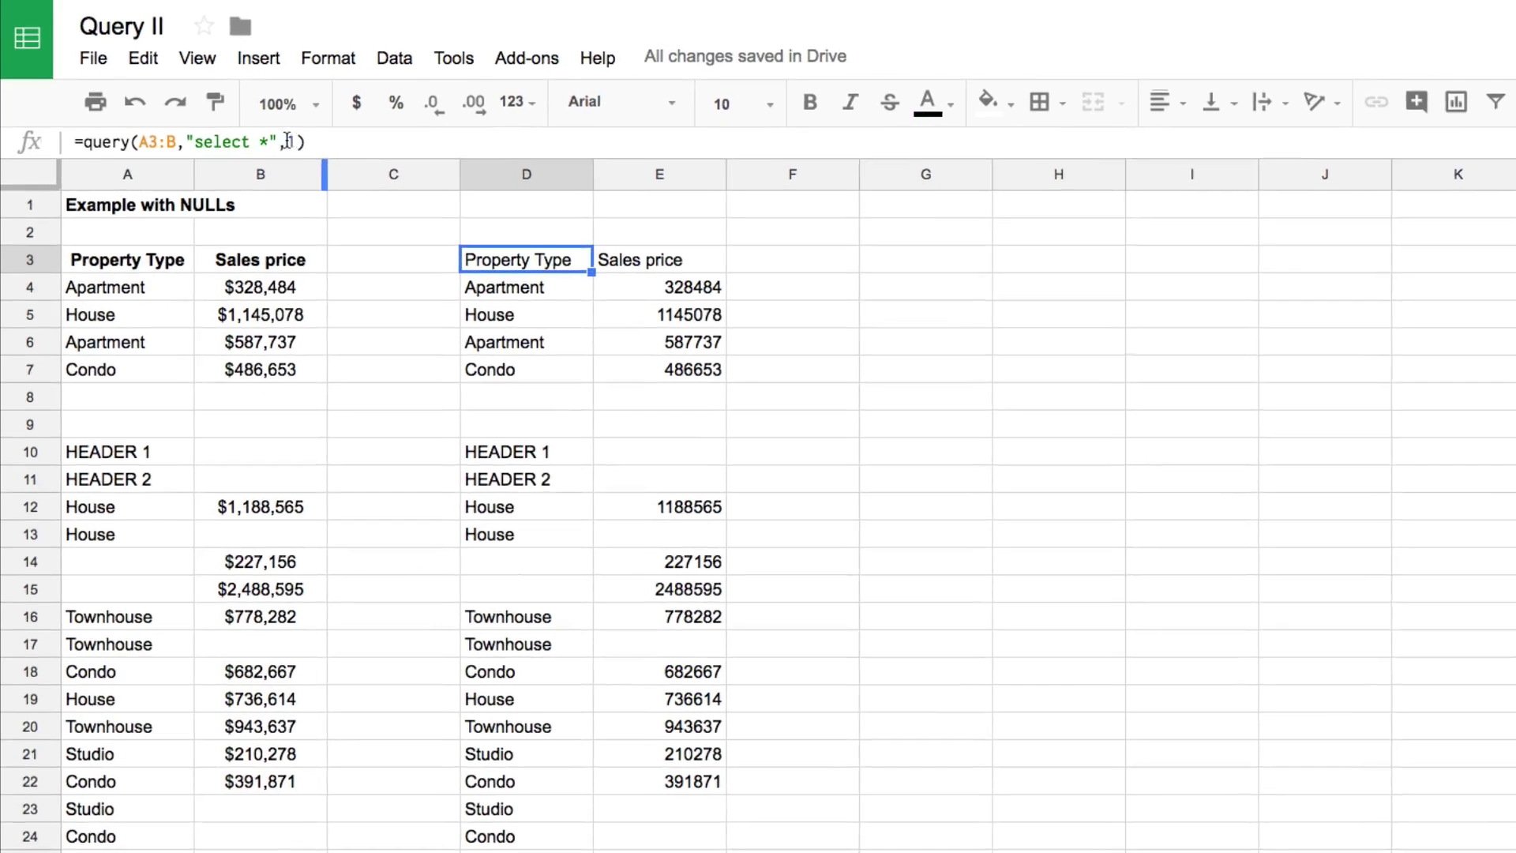
Add the condition where A is not null to the D3 query and commit it
click(288, 142)
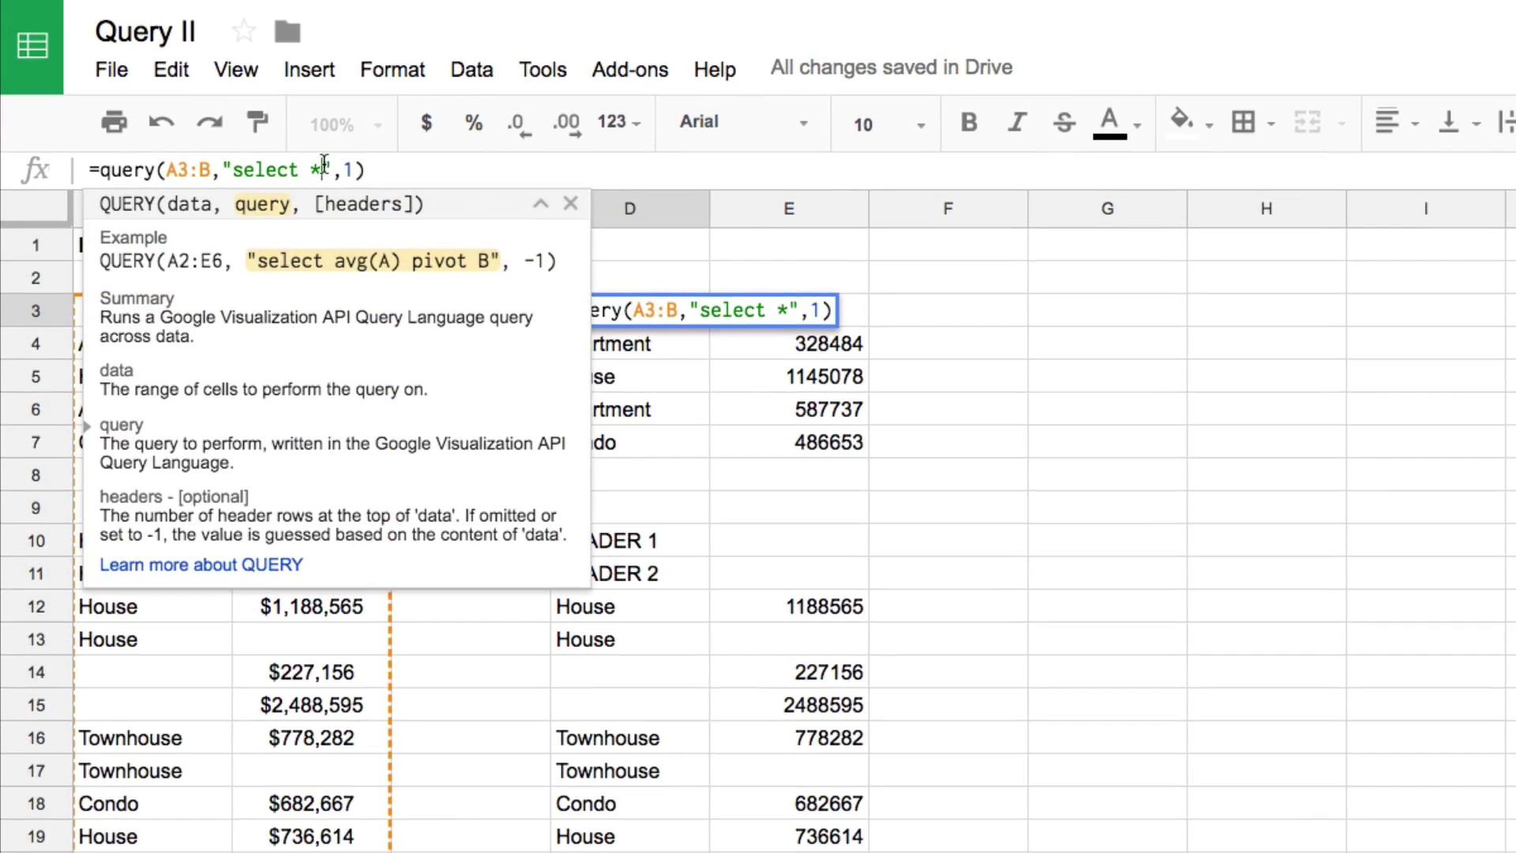
text(where)
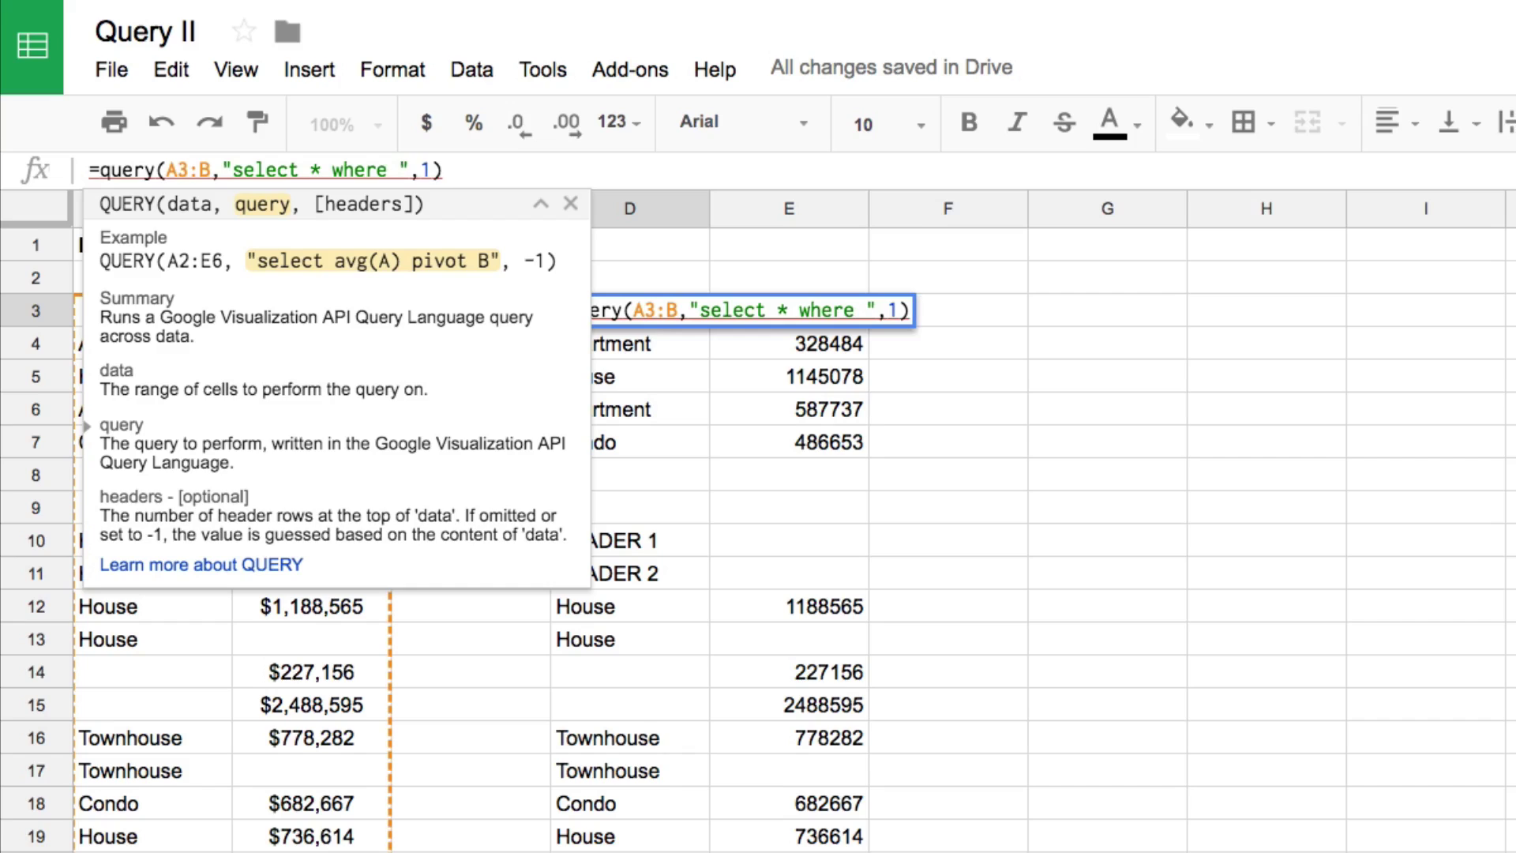
text( A is not nul)
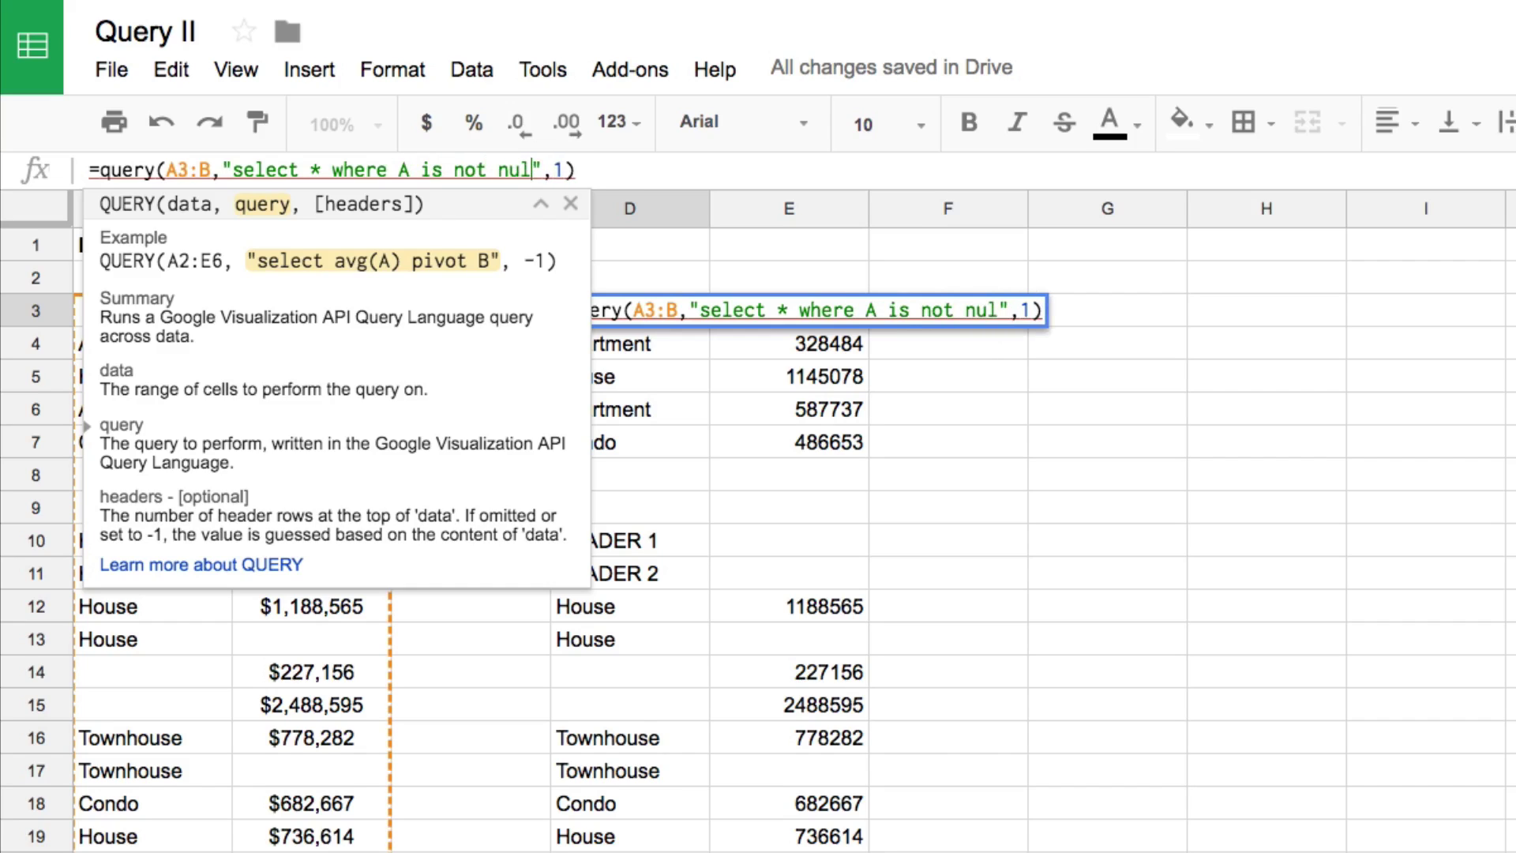
text(l)
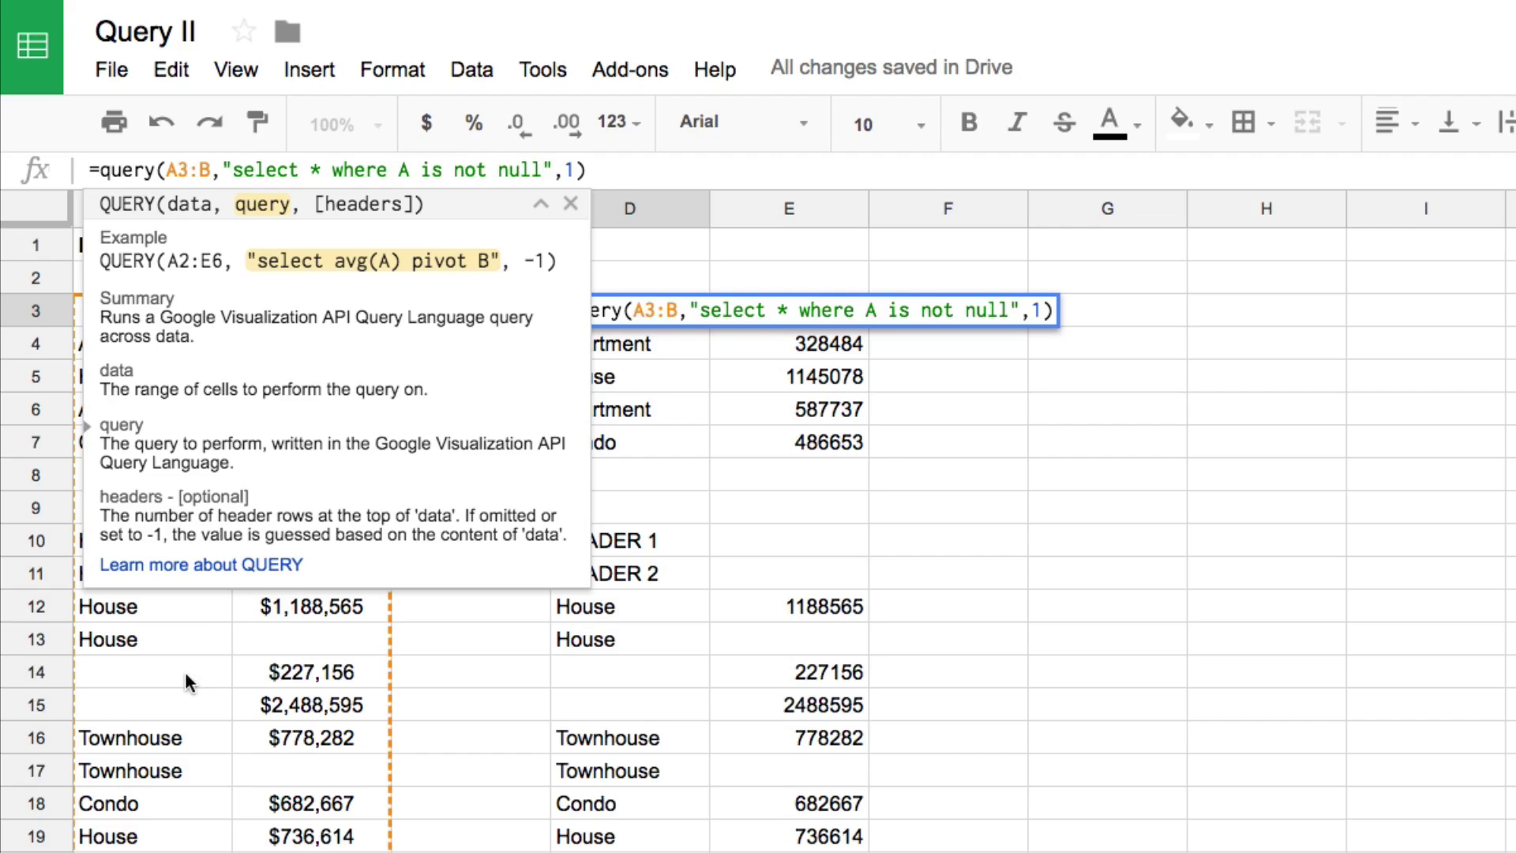
key(Return)
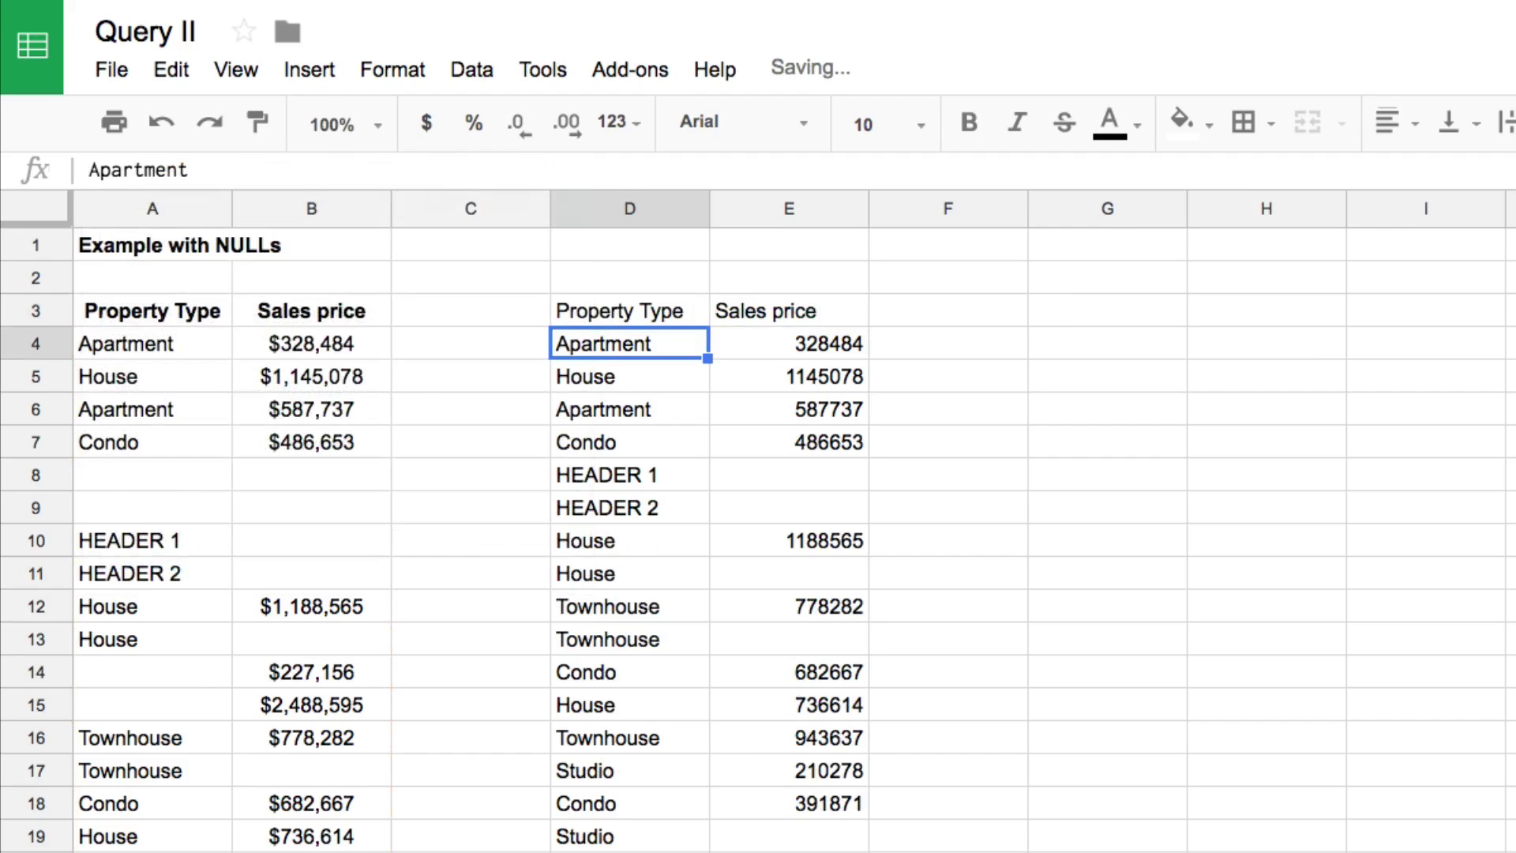
Highlight the empty source rows A8:B9 and the blank property types in A14:A15 to compare them with the query output
drag(172, 483, 260, 509)
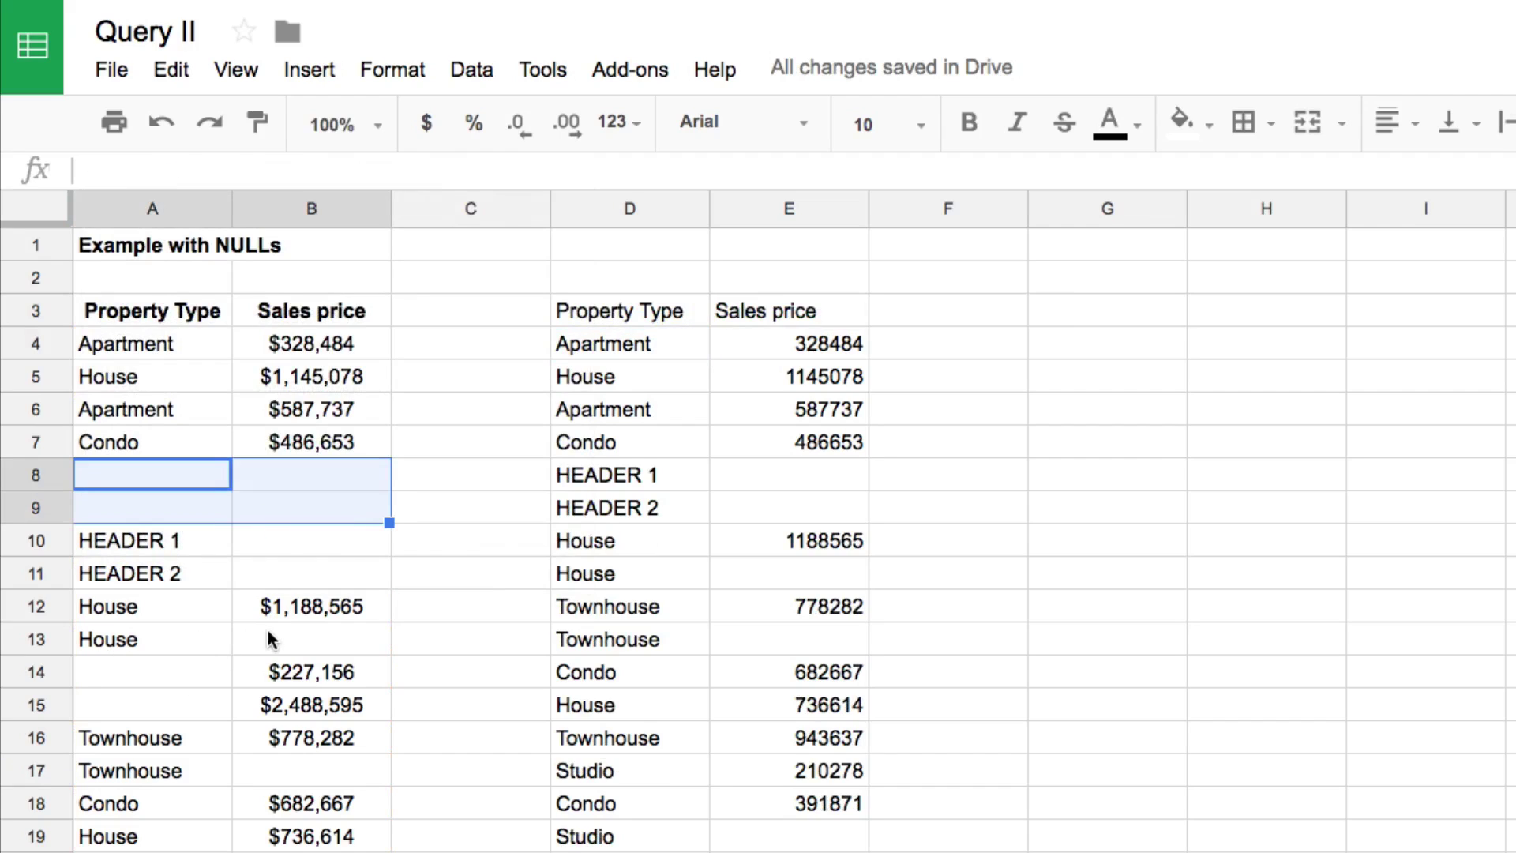
drag(202, 672, 197, 712)
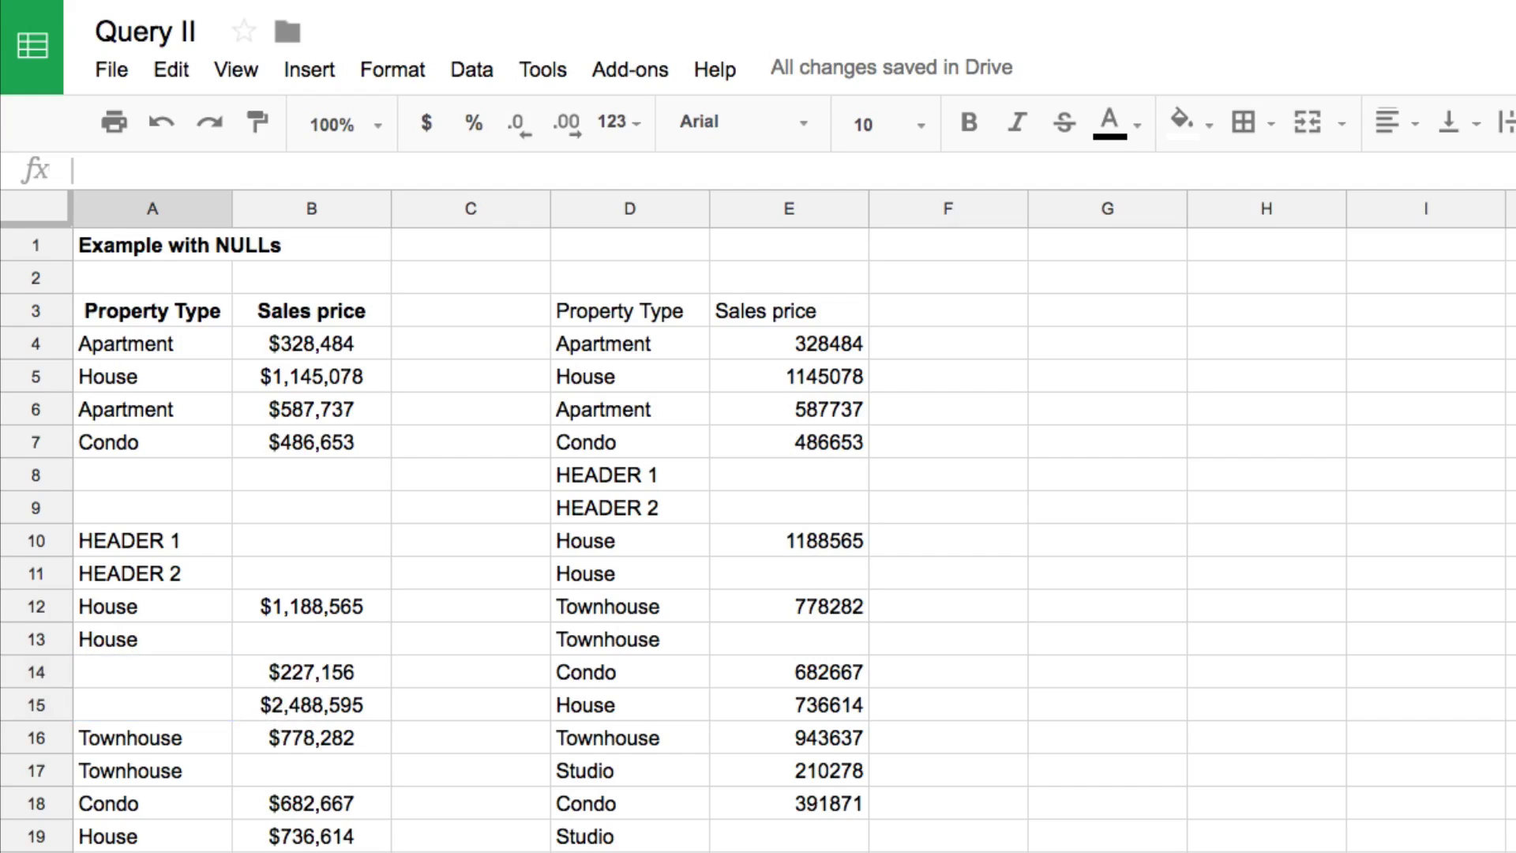
Extend the D3 query with the condition and B is not null, and commit it
double_click(653, 319)
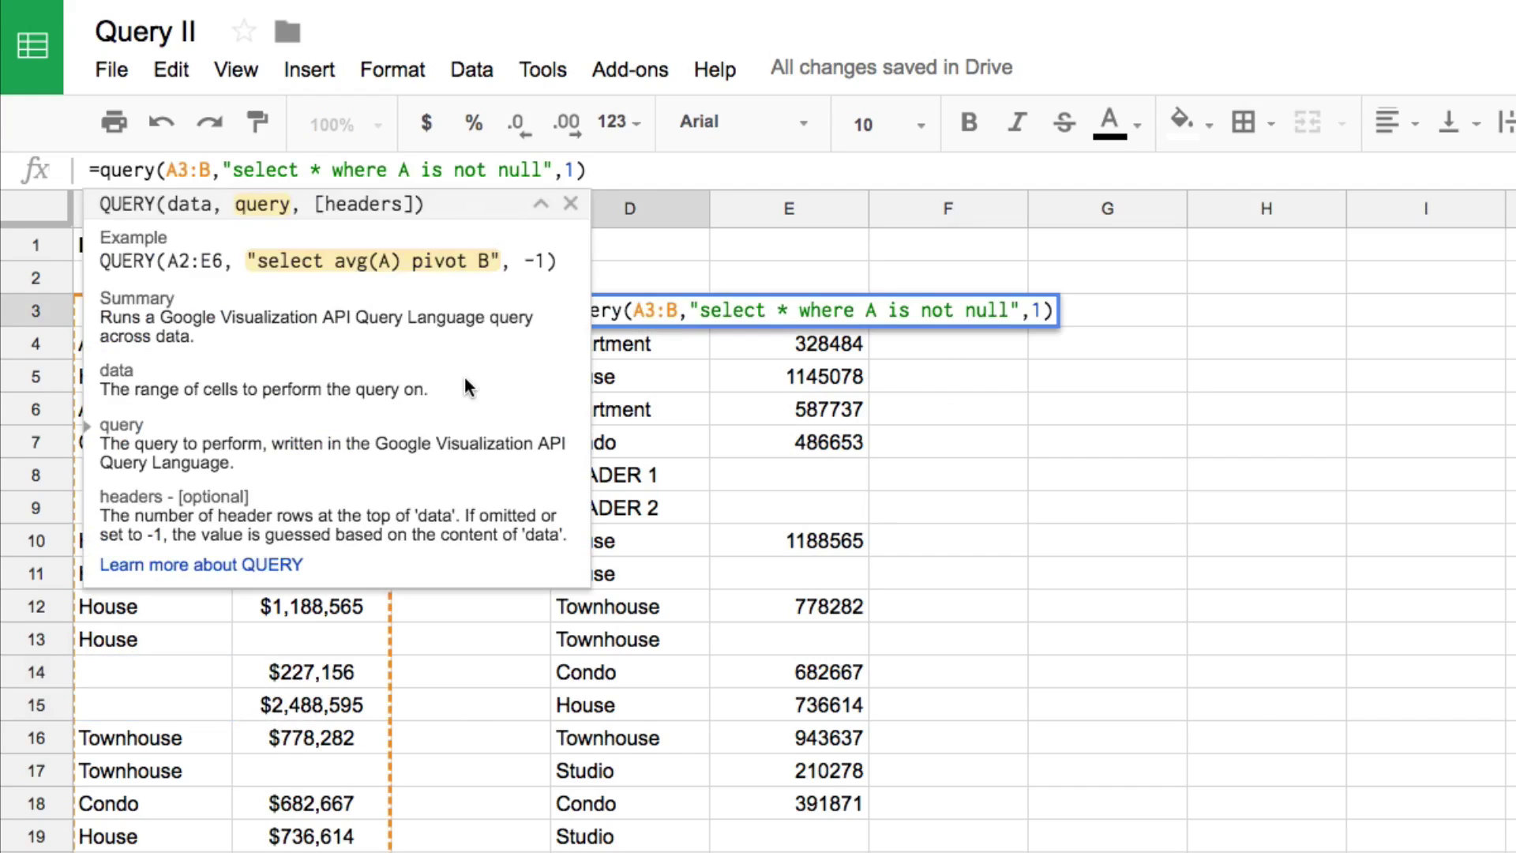
key(Left)
key(Left)
key(Left)
key(Left)
text(and B )
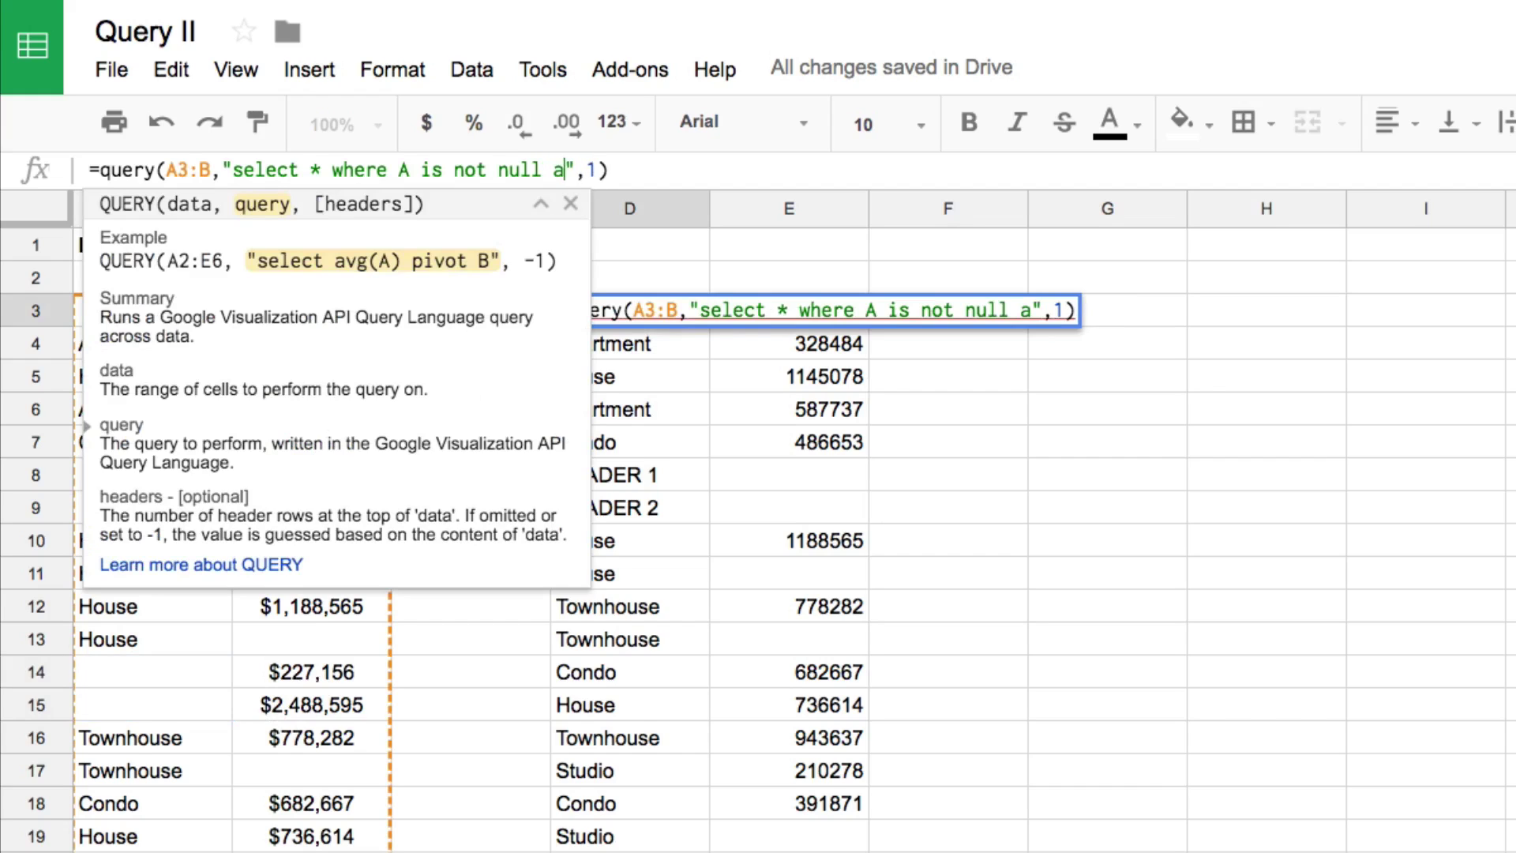
text(is not null)
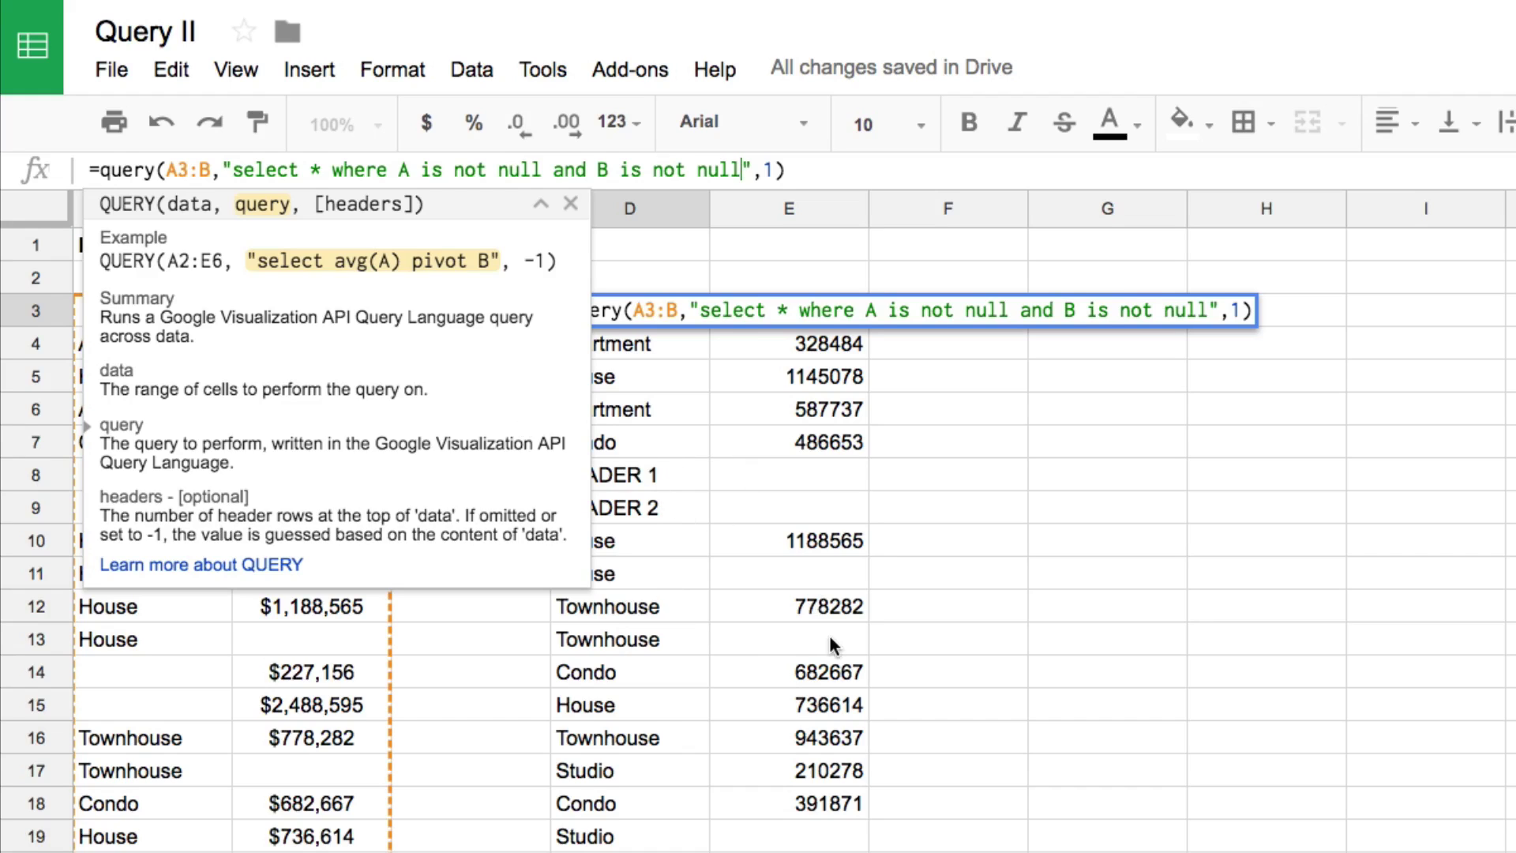
key(Return)
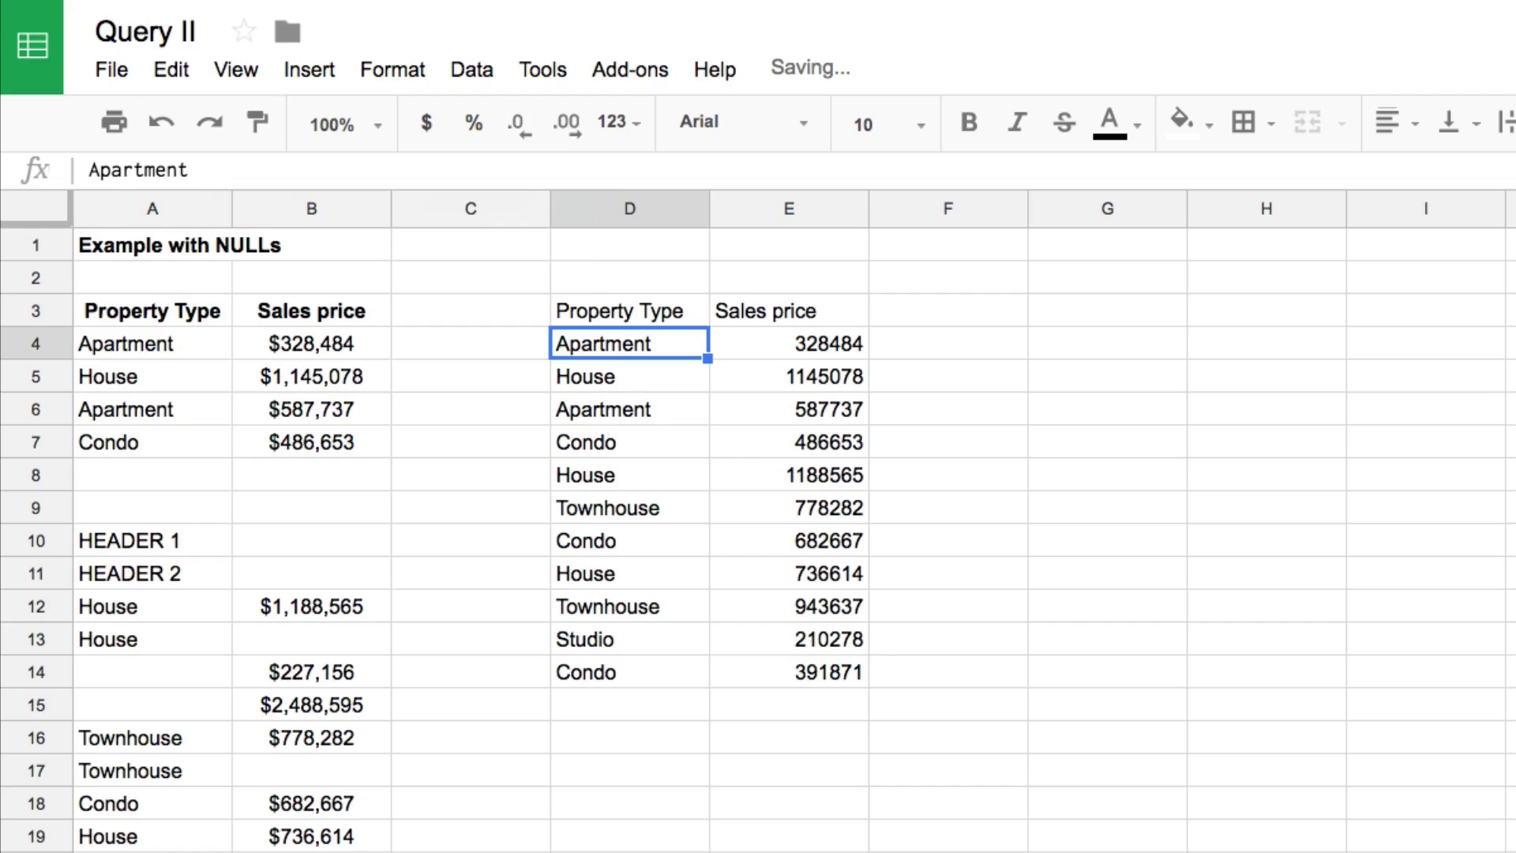
key(ctrl+super+f)
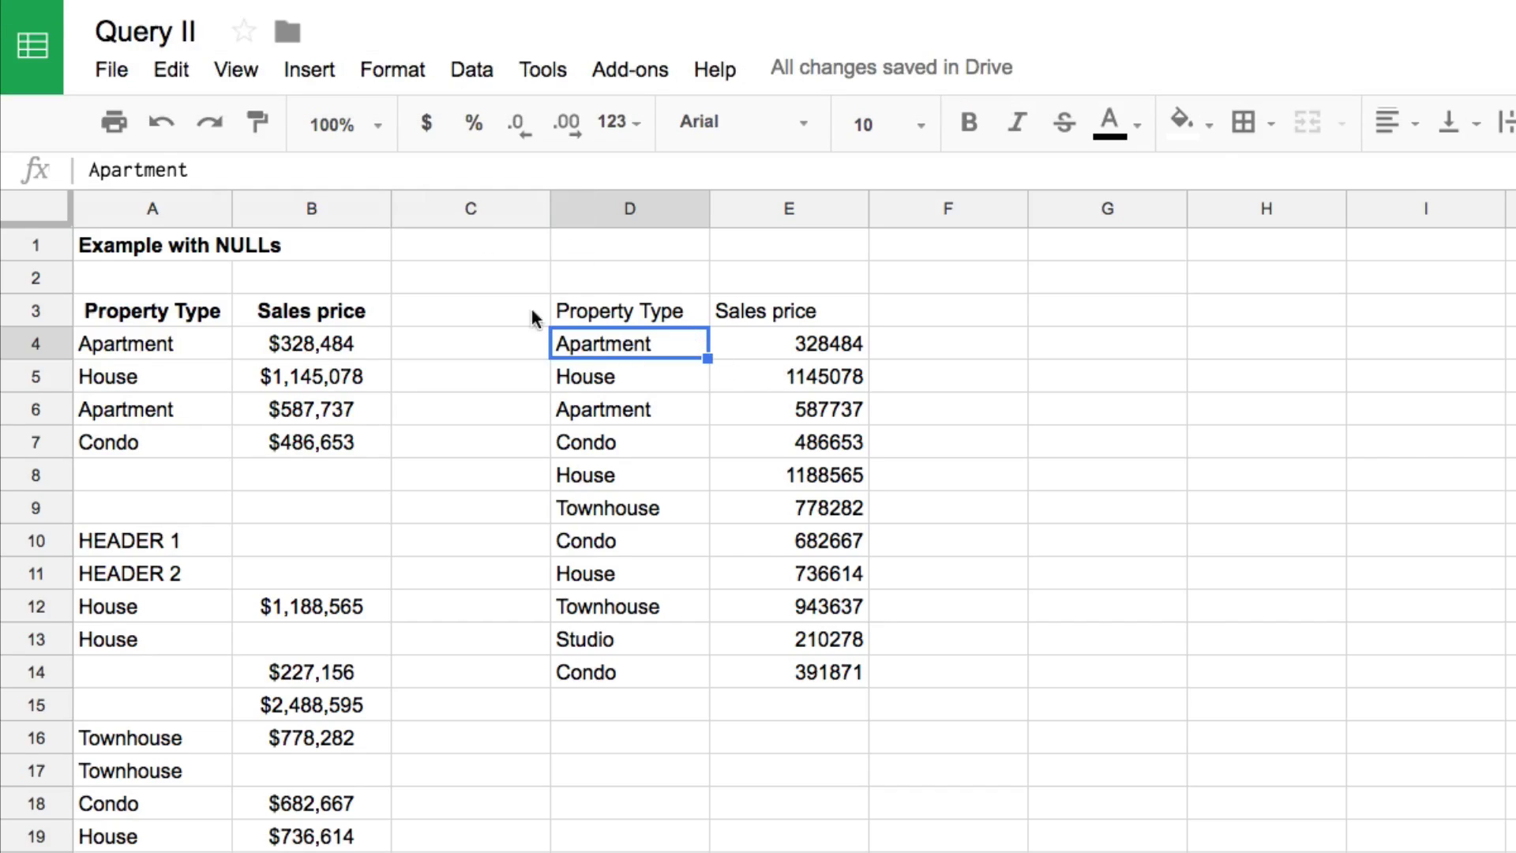
Add order by B desc to the end of the D3 query string and commit it
click(559, 304)
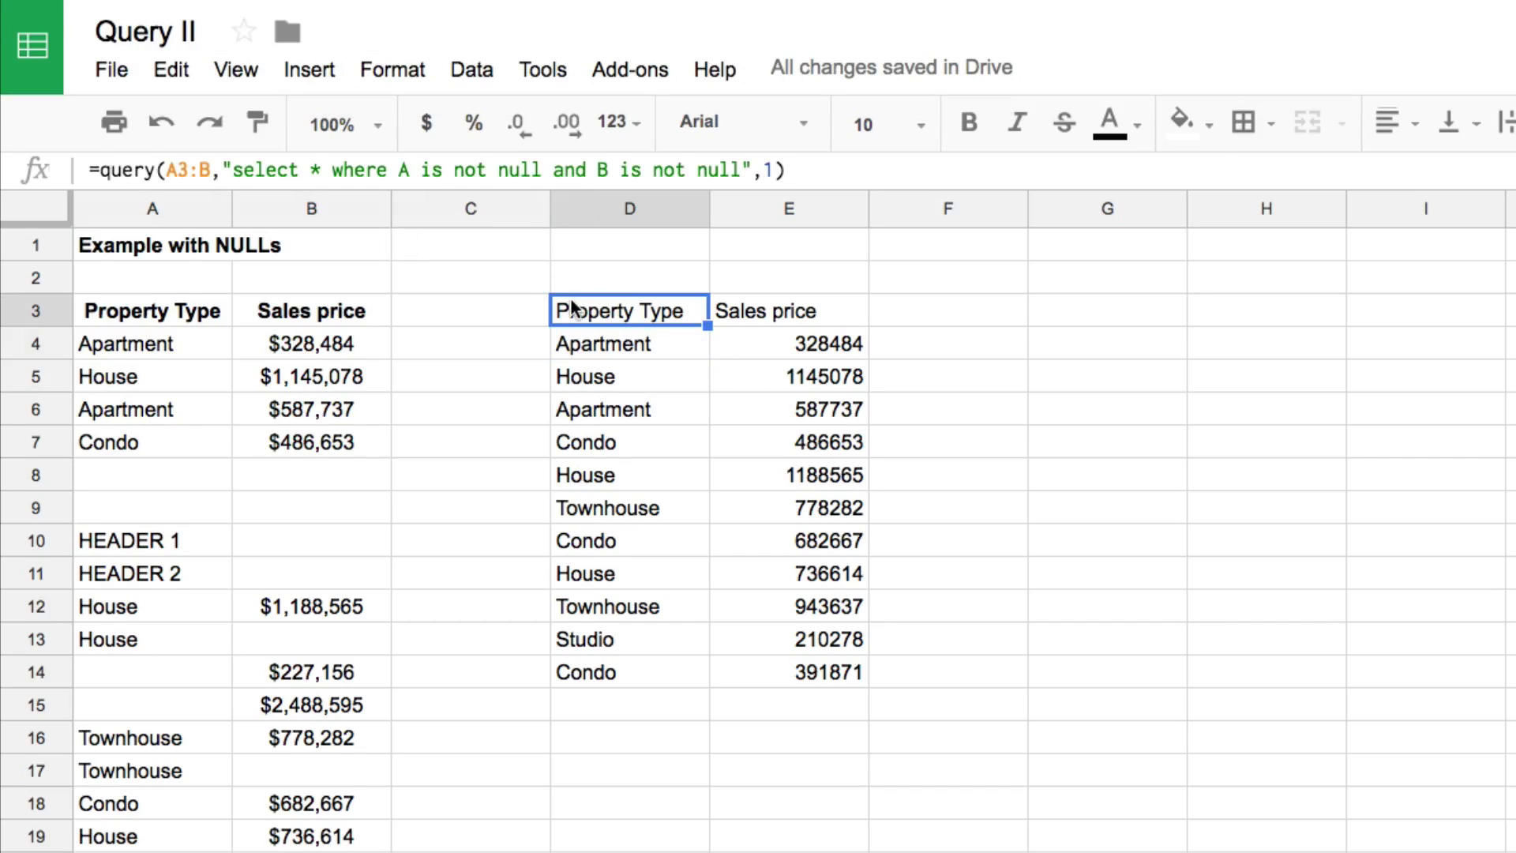
click(742, 168)
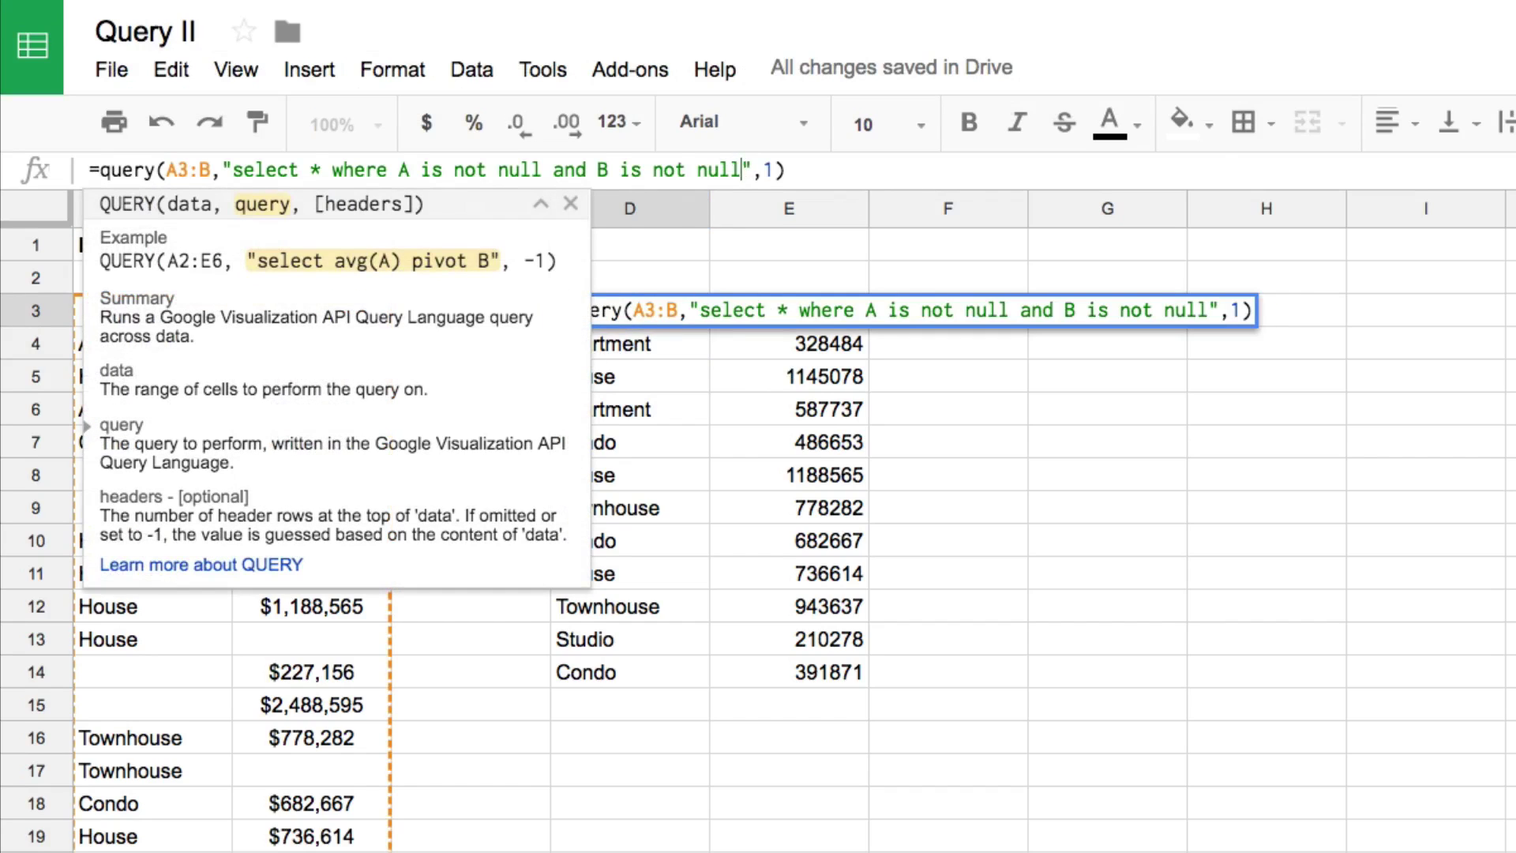
text(order)
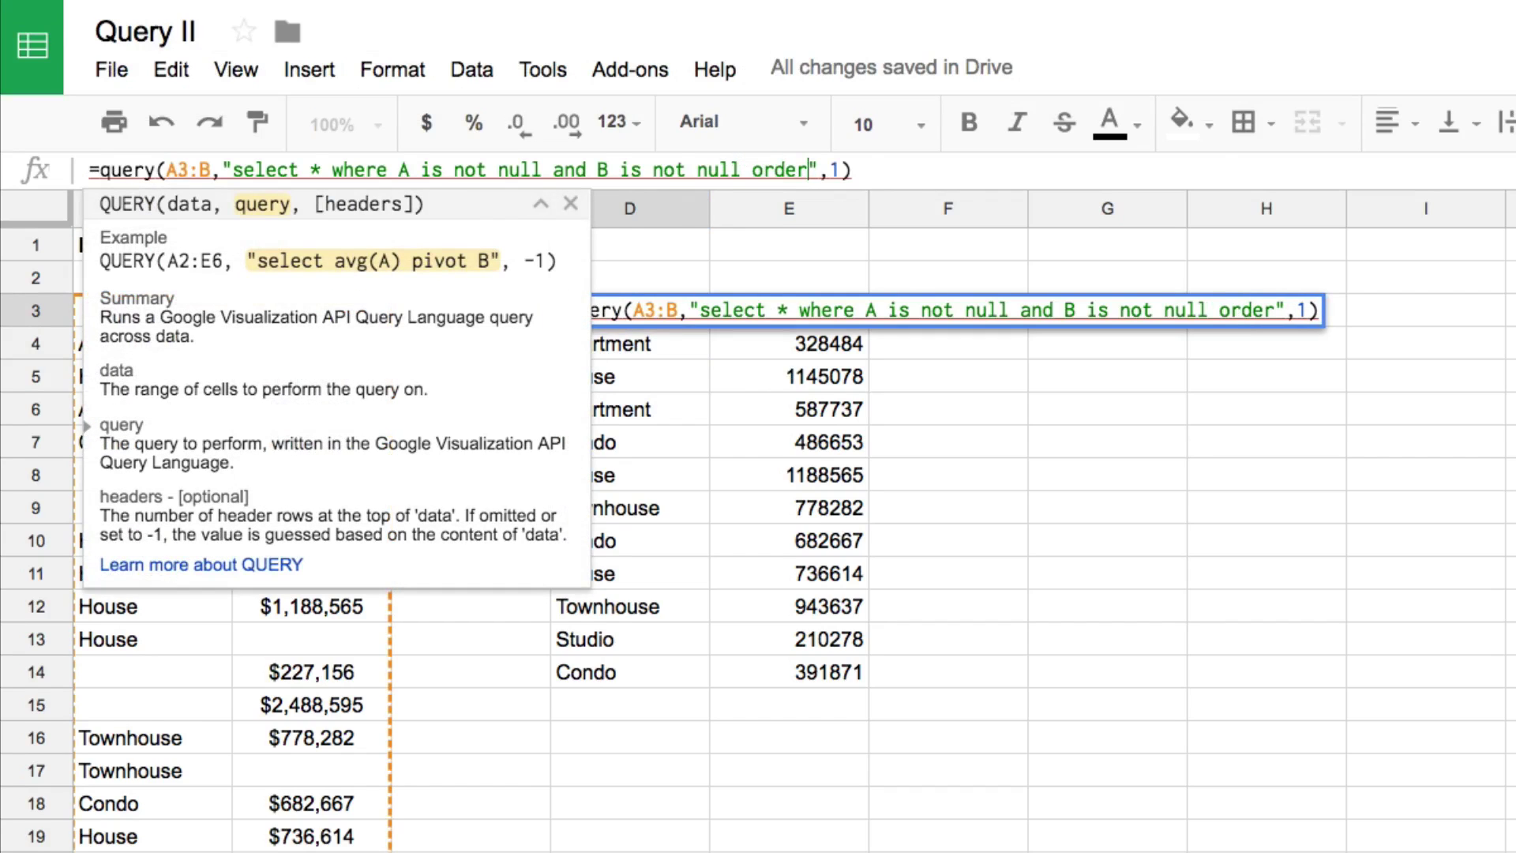
text( by )
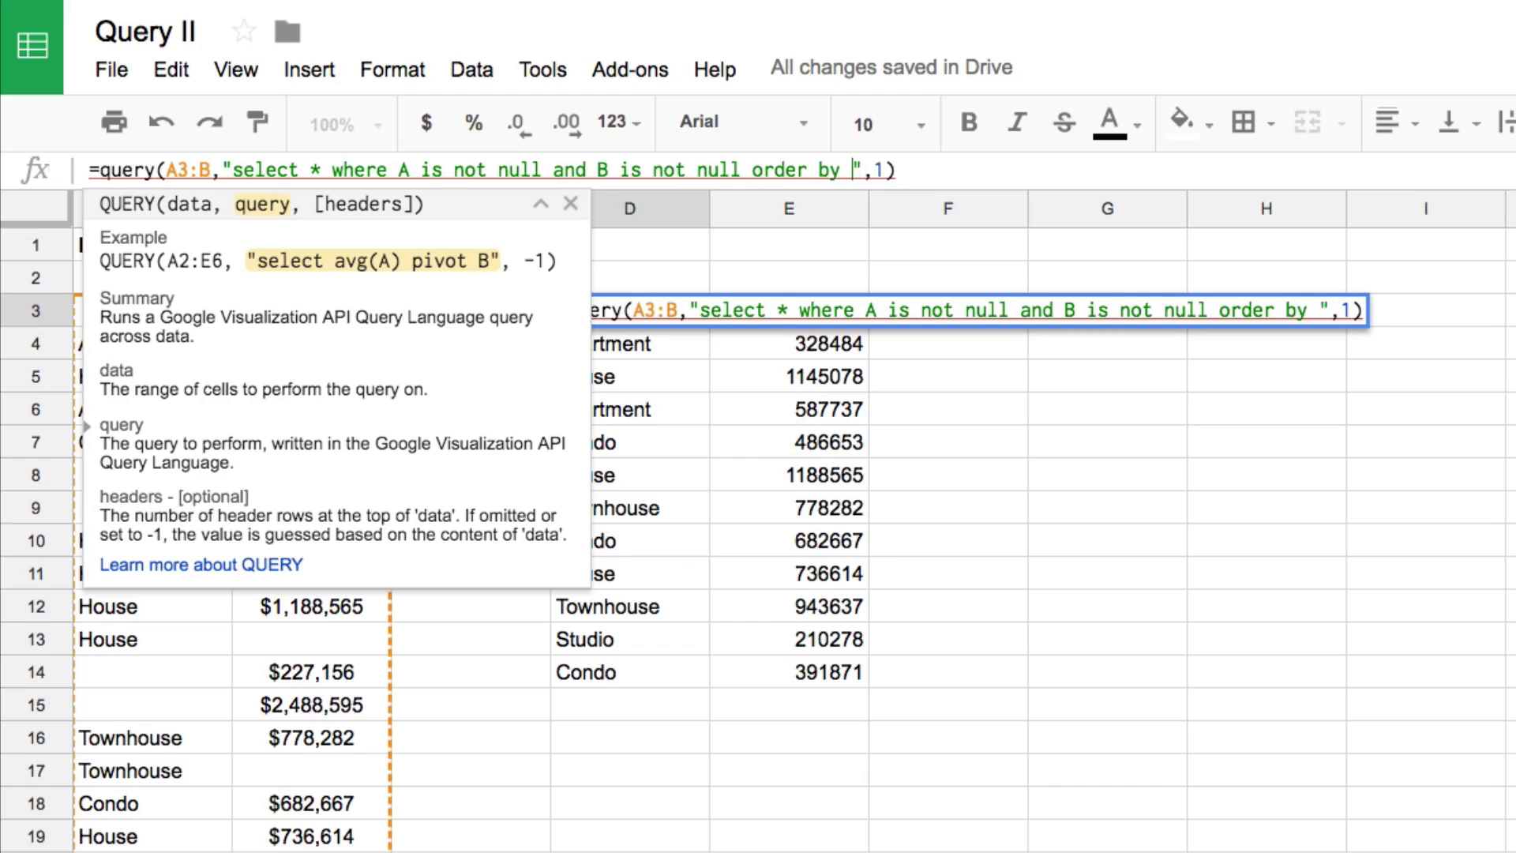
text(B desc)
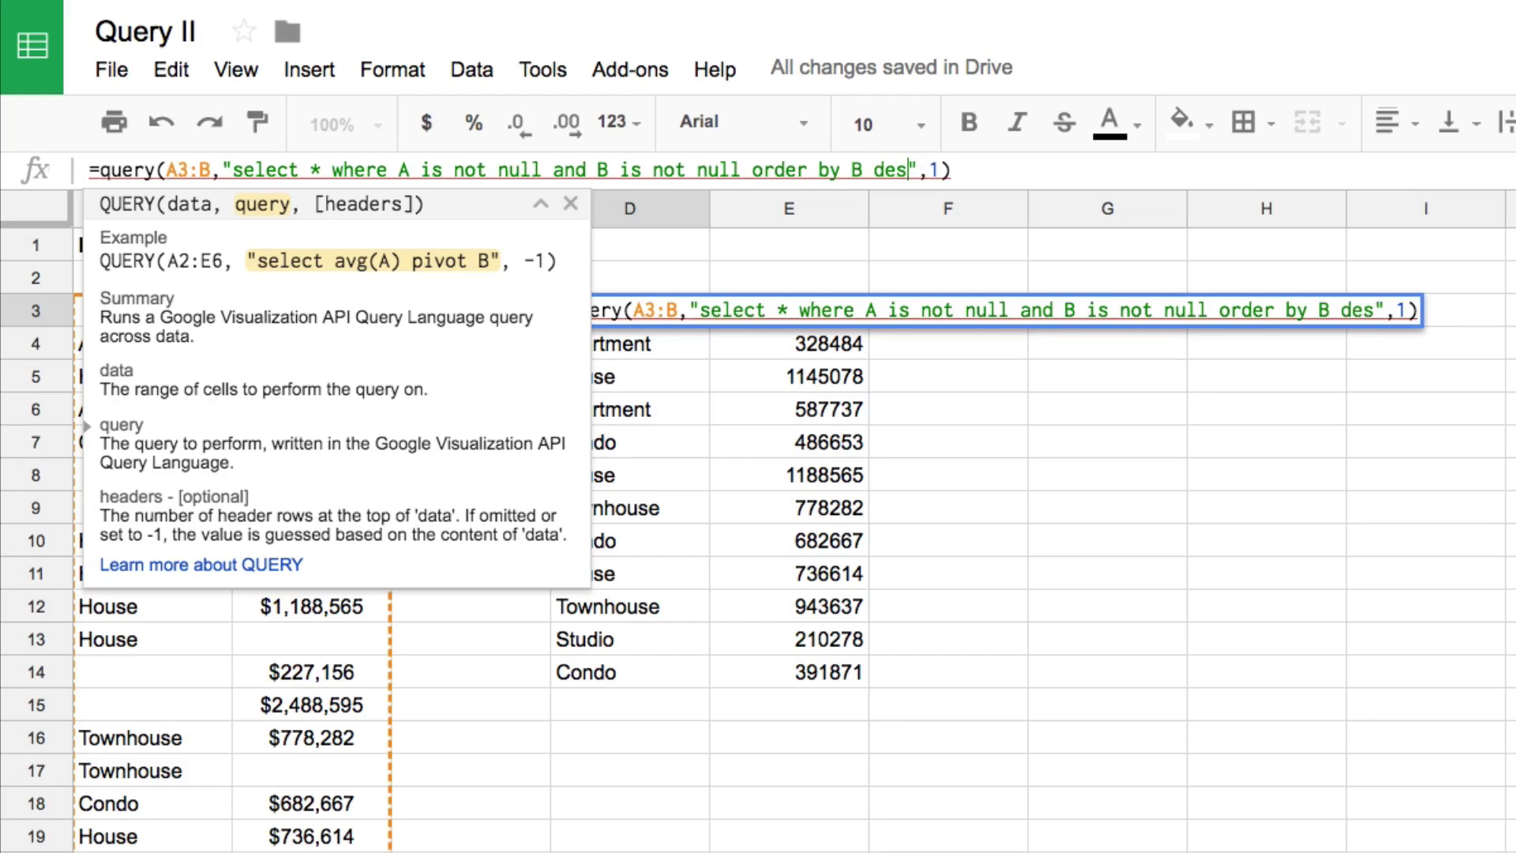
key(Return)
Format the query output's sales prices in E4:E14 as currency
key(Right)
key(ctrl+shift+Down)
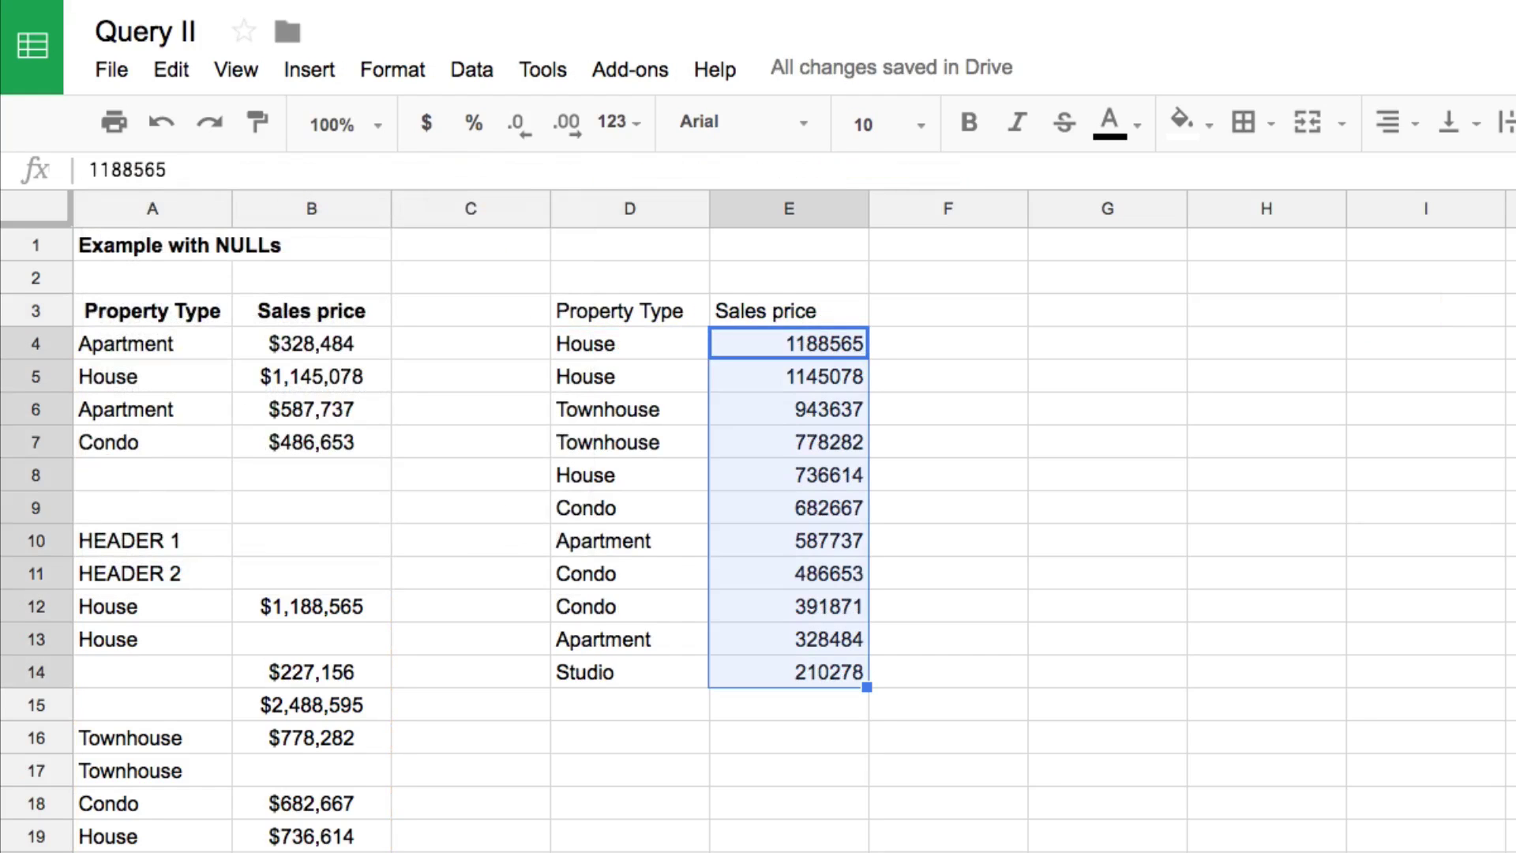
click(427, 123)
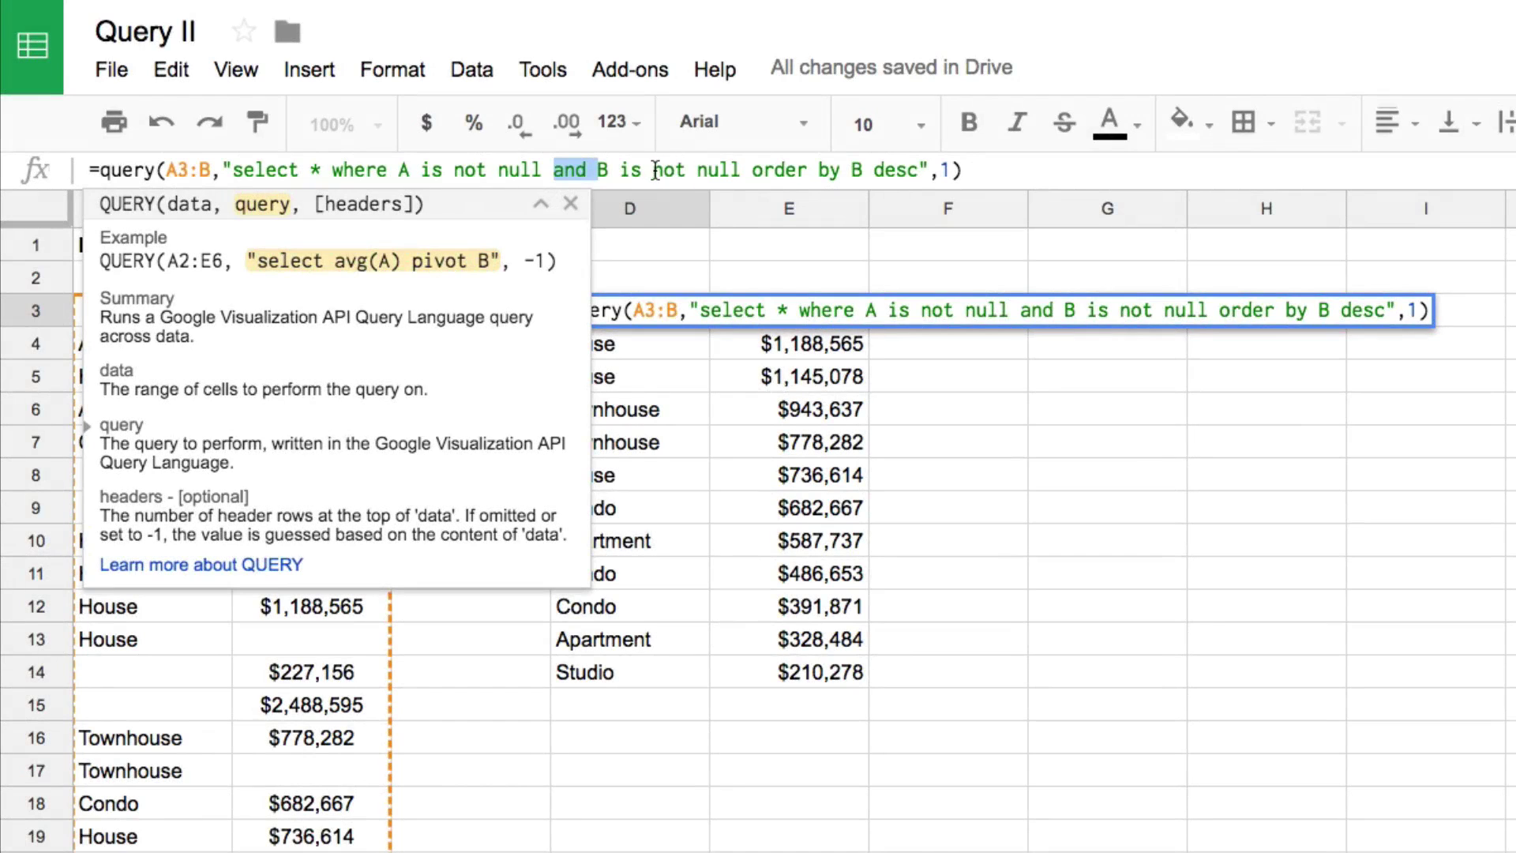
Highlight the not null keywords of the column B condition in the D3 query
drag(653, 171, 736, 172)
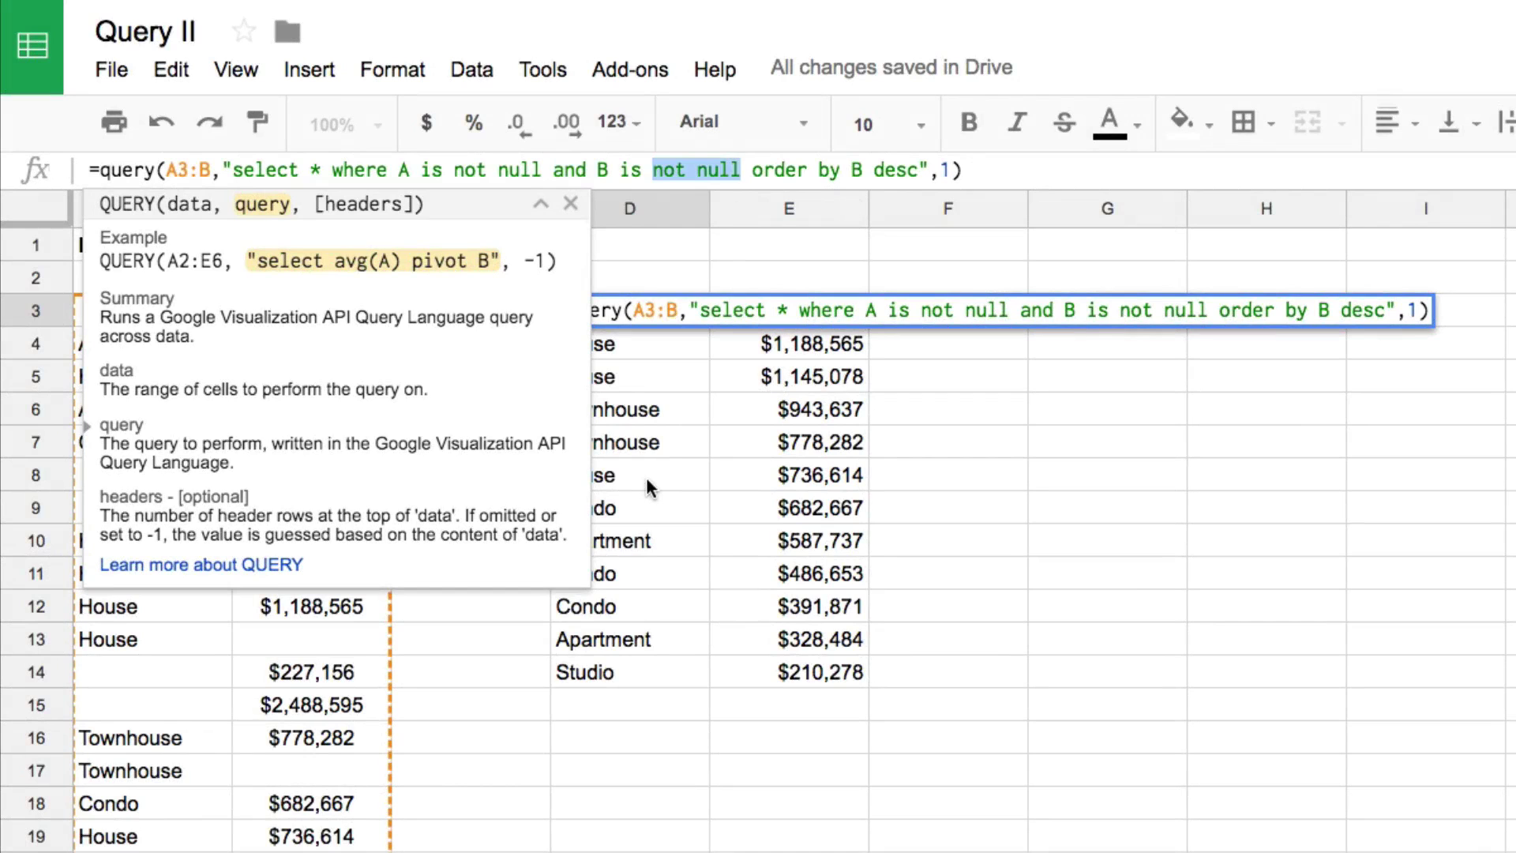
click(722, 547)
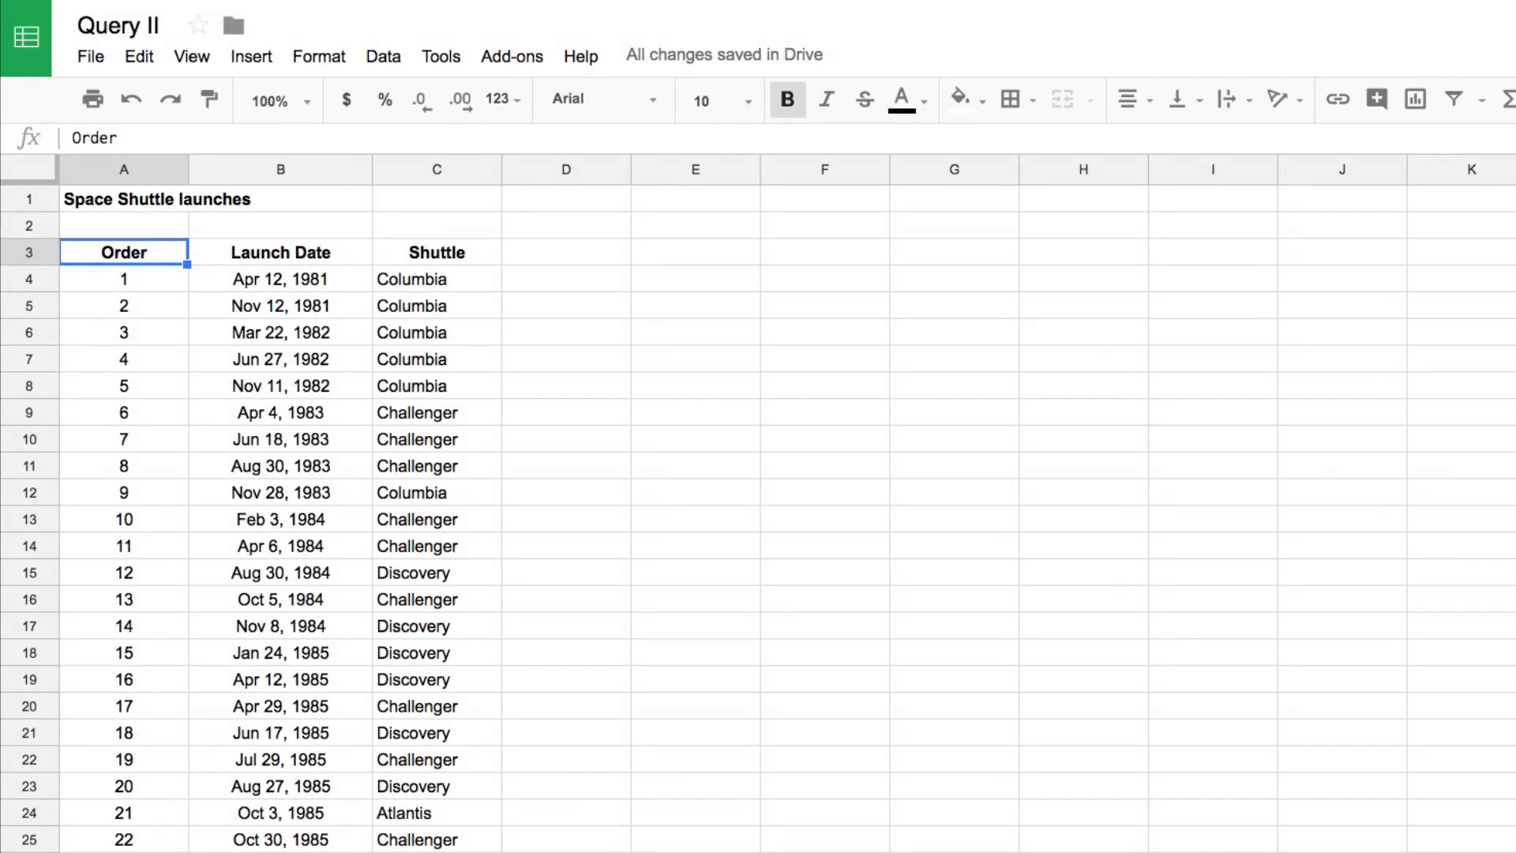
Examine the Space Shuttle launches list from its first record to its last row
scroll(344, 395, down, 20)
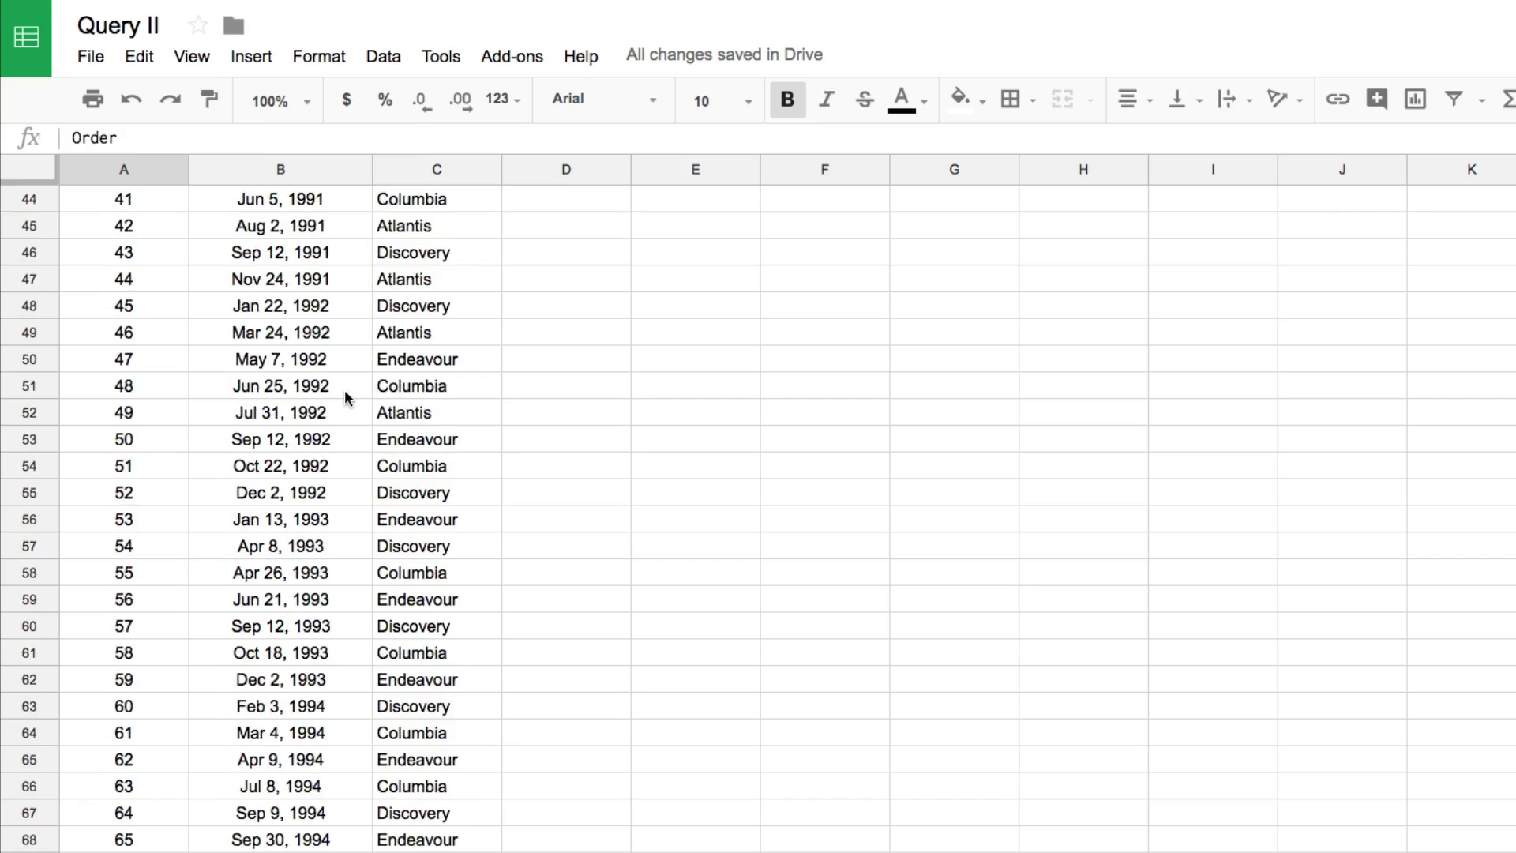
scroll(344, 390, down, 20)
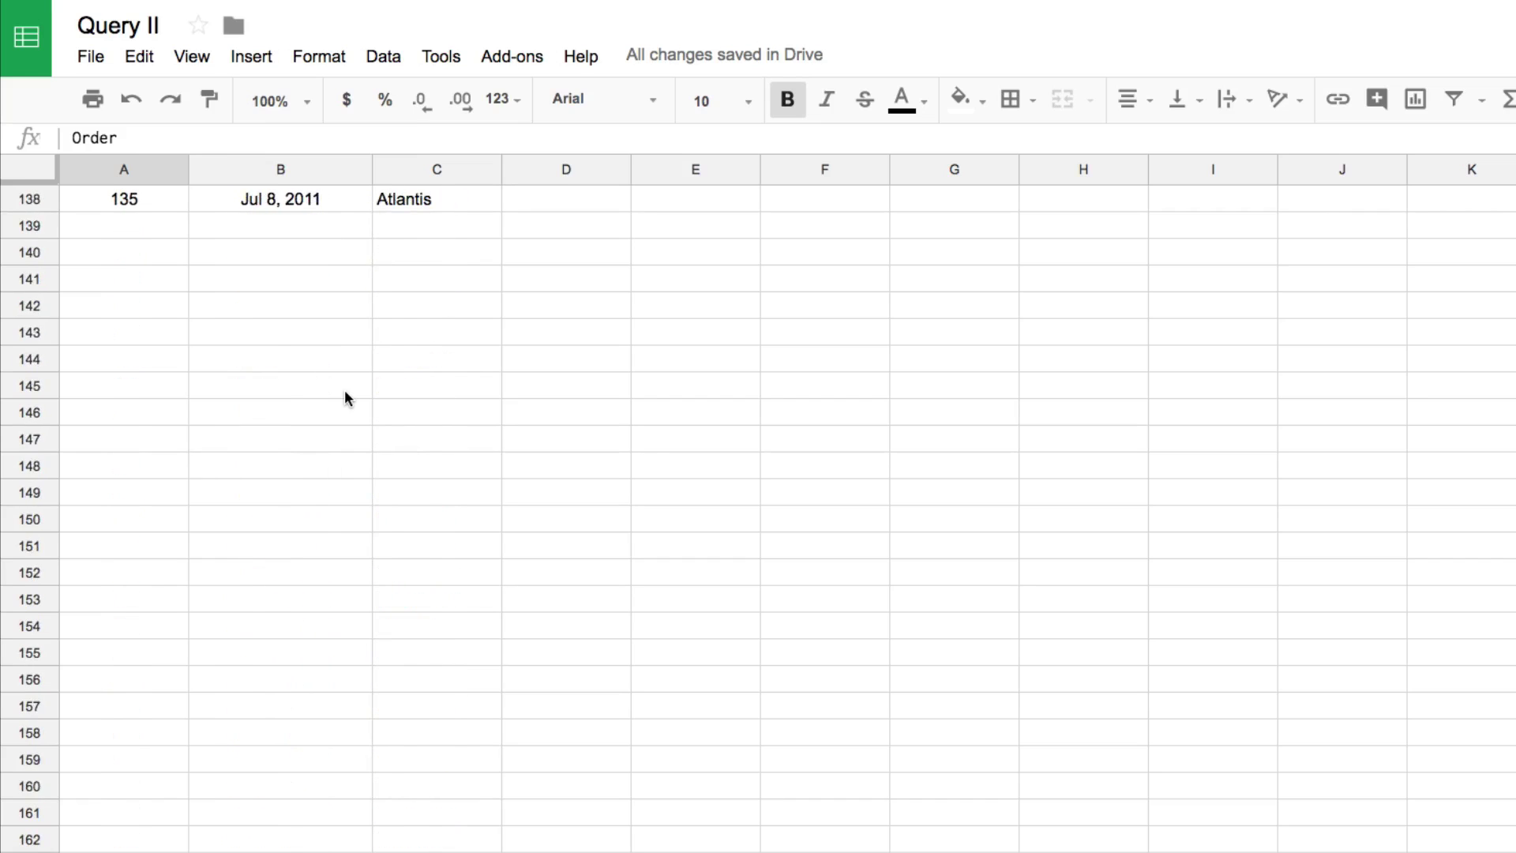
scroll(344, 390, up, 16)
scroll(344, 390, up, 20)
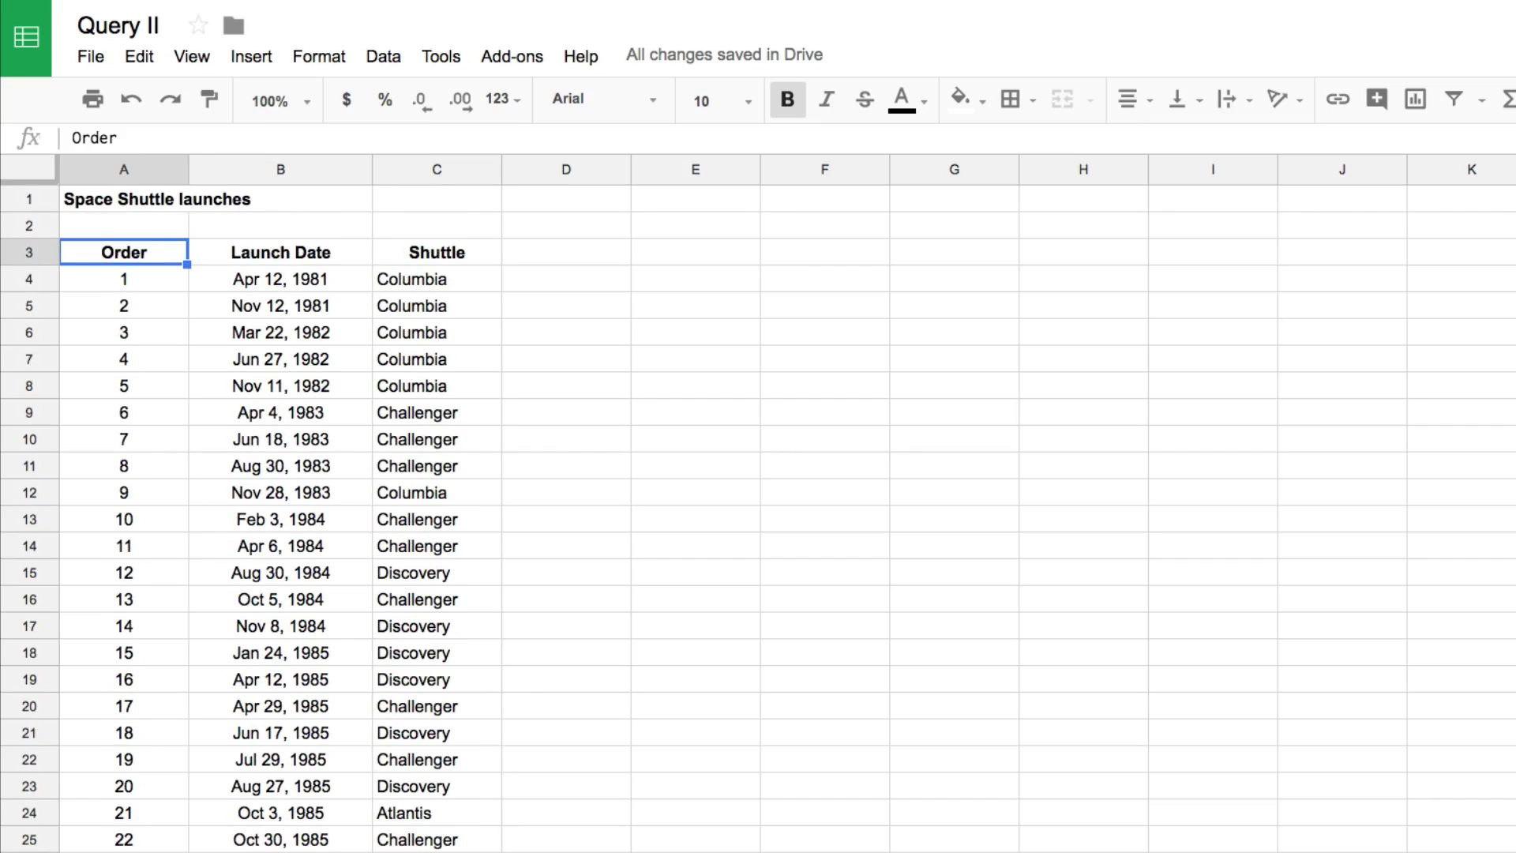
Enter the bold title "All Shuttle launches after 2000" in E1 of the Space Shuttle launches sheet
click(702, 202)
key(ctrl+b)
text(All Shuttle launches after 2000)
Enter a QUERY formula in E3 that selects all columns from the open-ended range A3:C with 1 header row
click(684, 250)
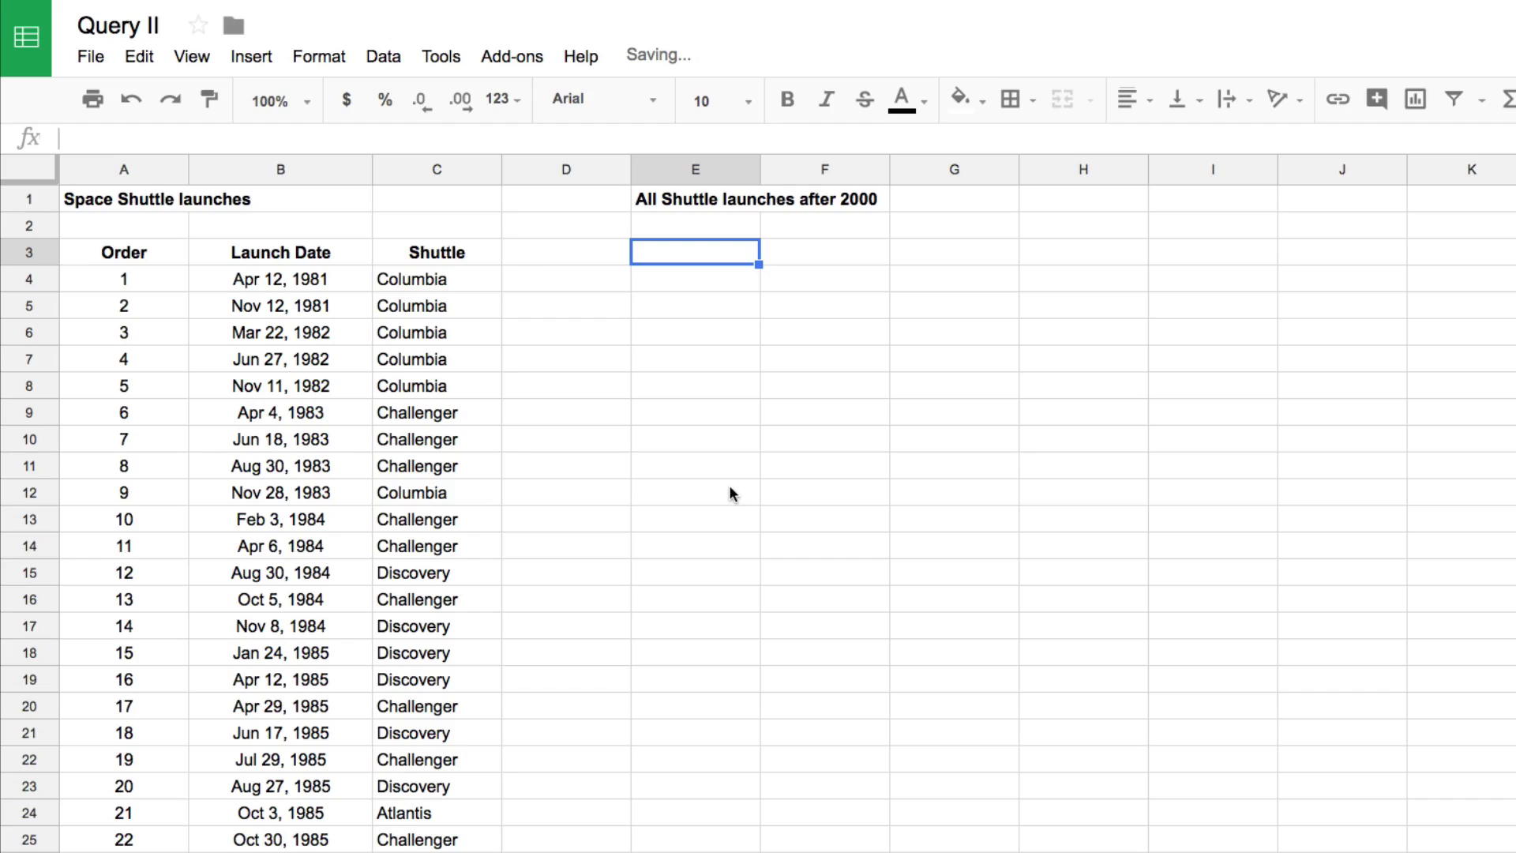
text(=query)
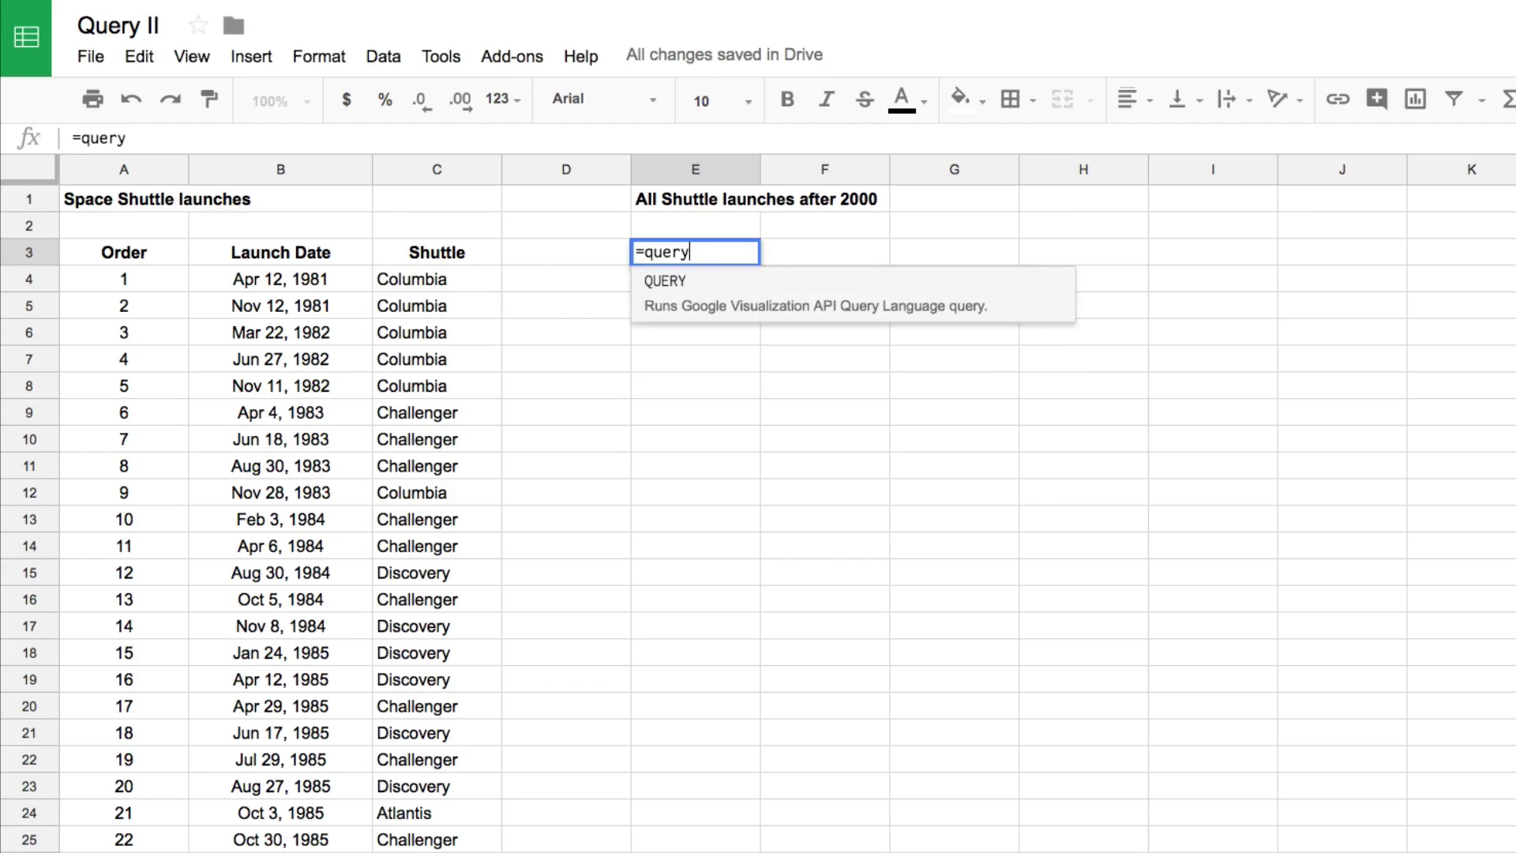
text((A)
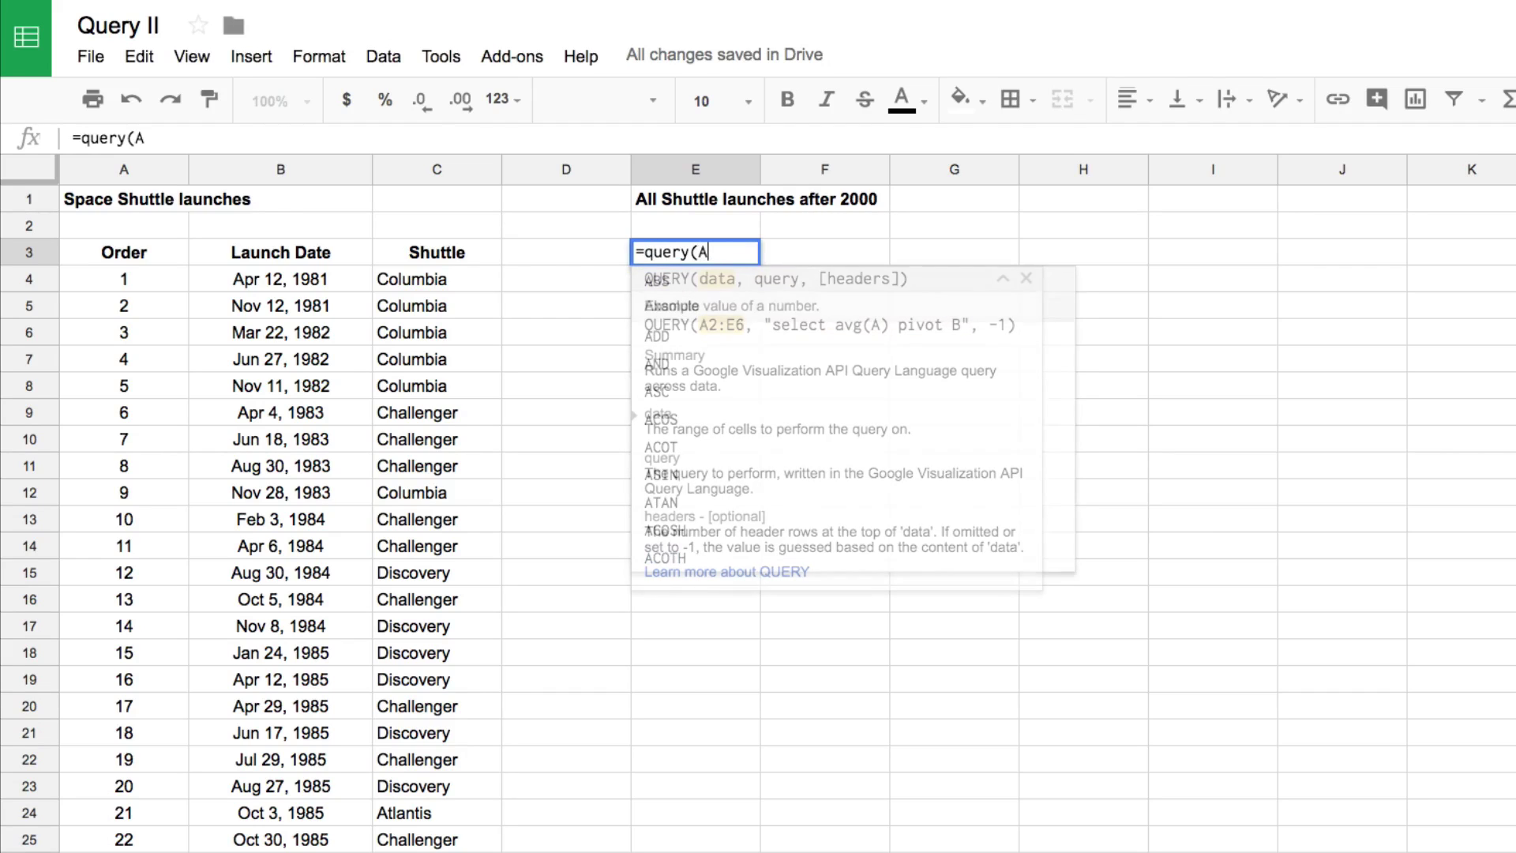
text(3:)
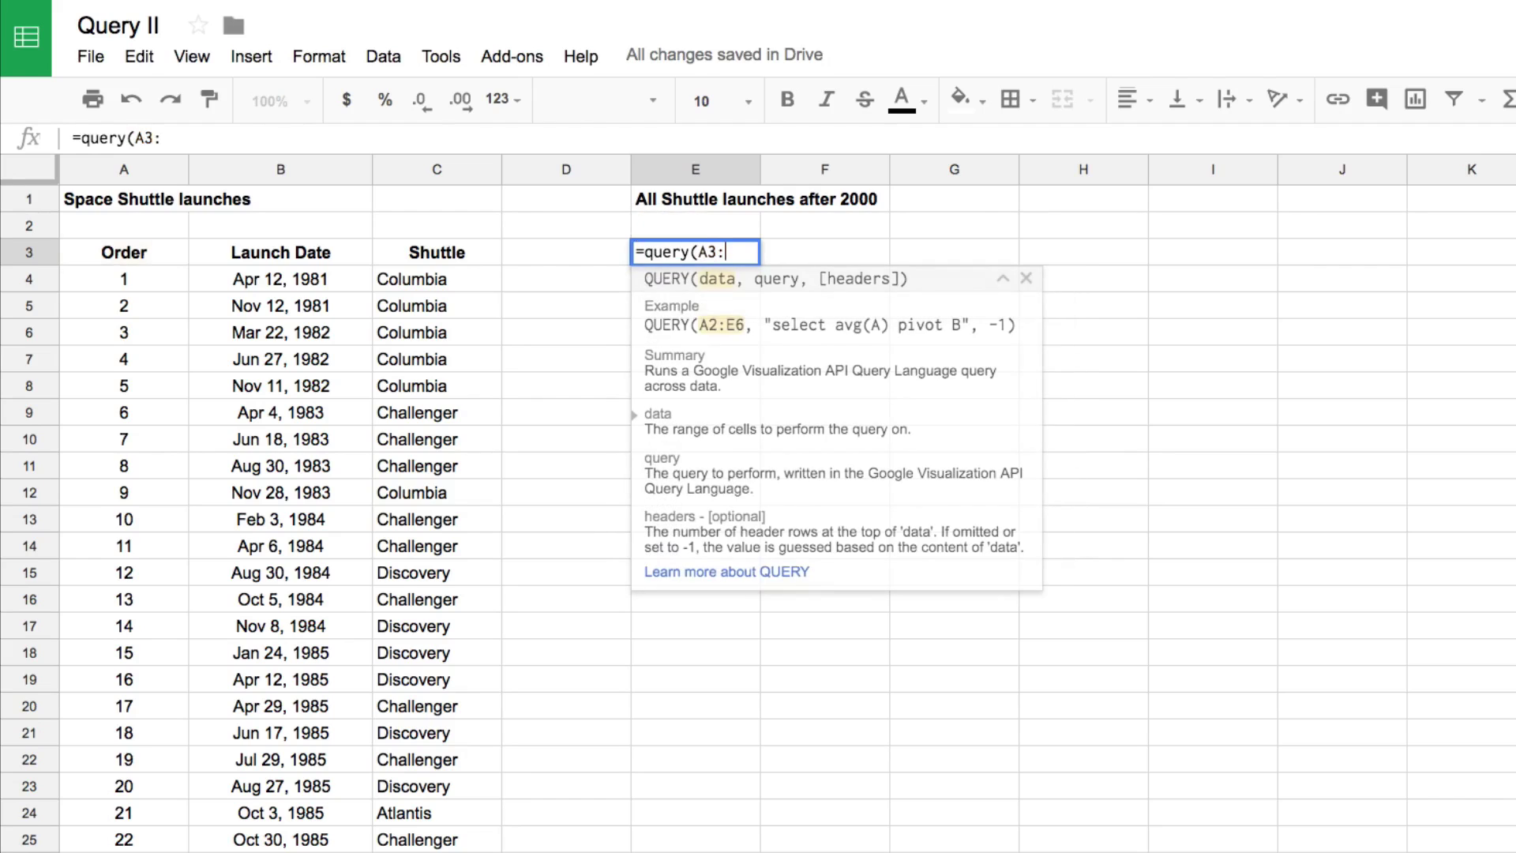
text(C)
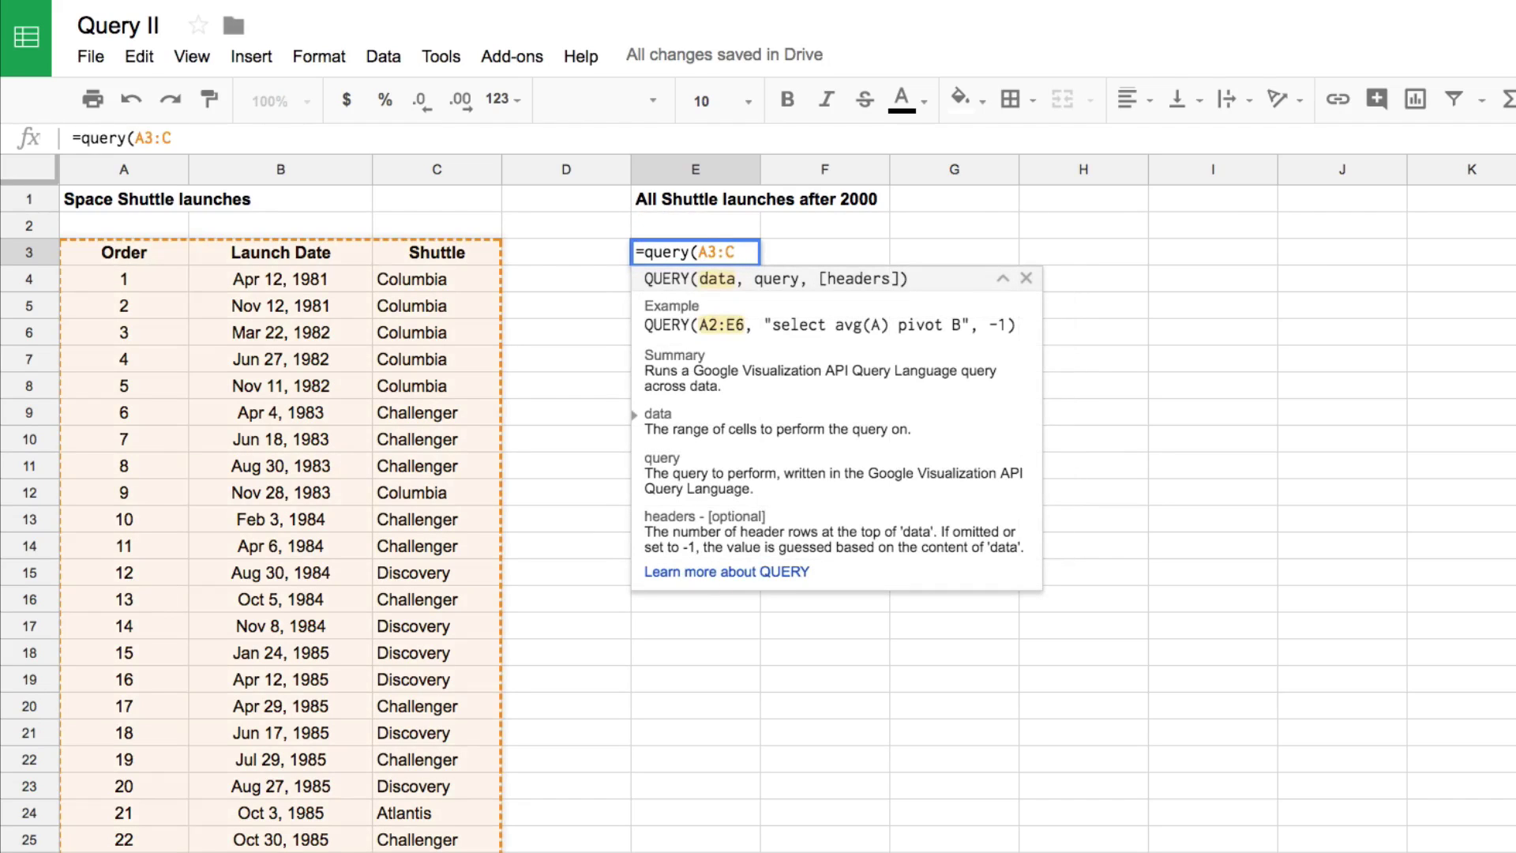
text(,"select)
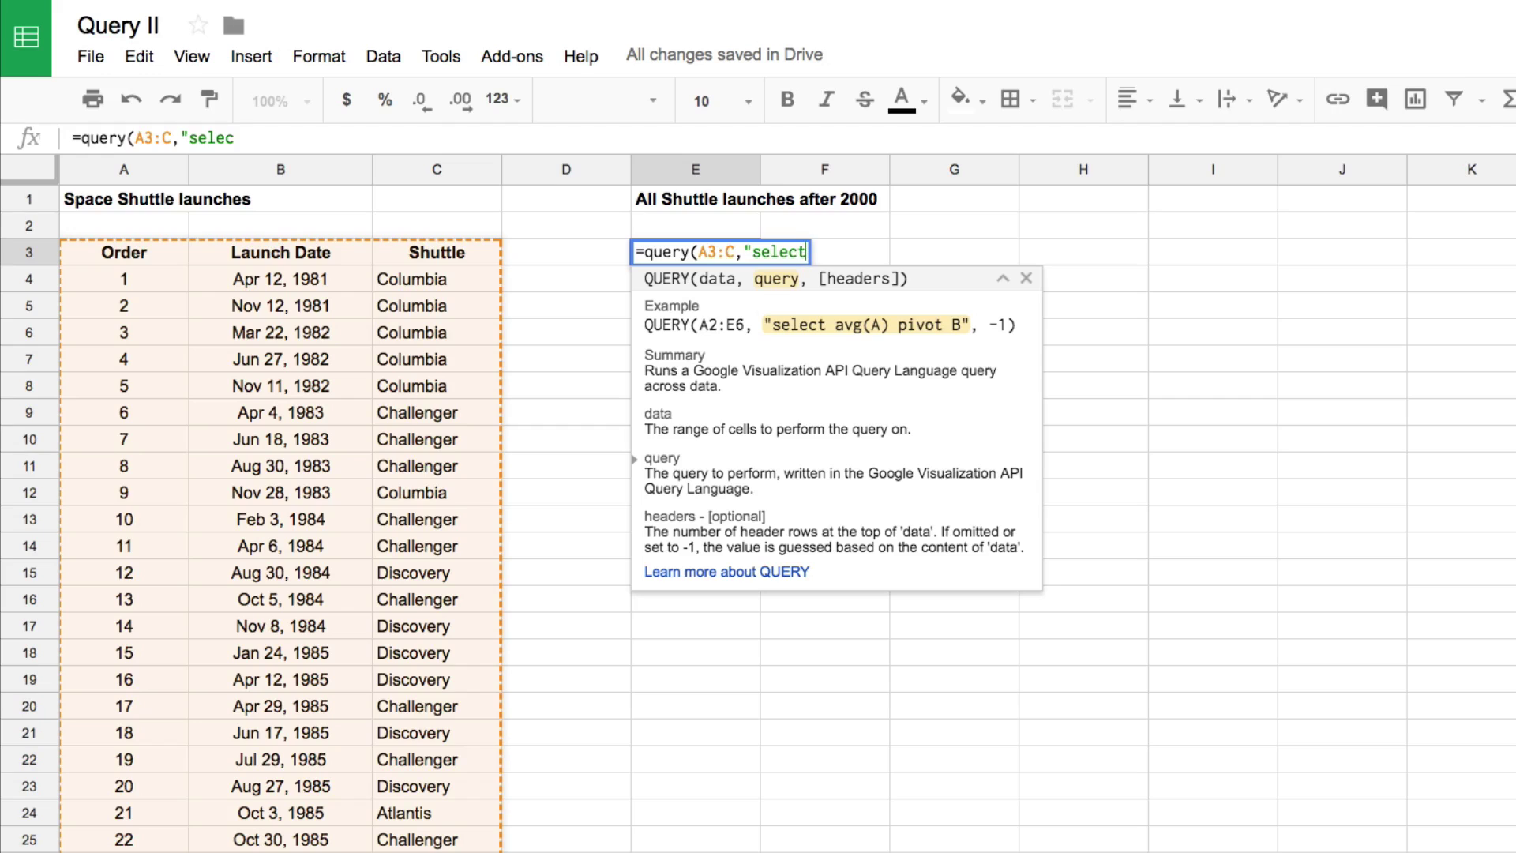
text( *,1)
key(BackSpace)
key(BackSpace)
text(",1)
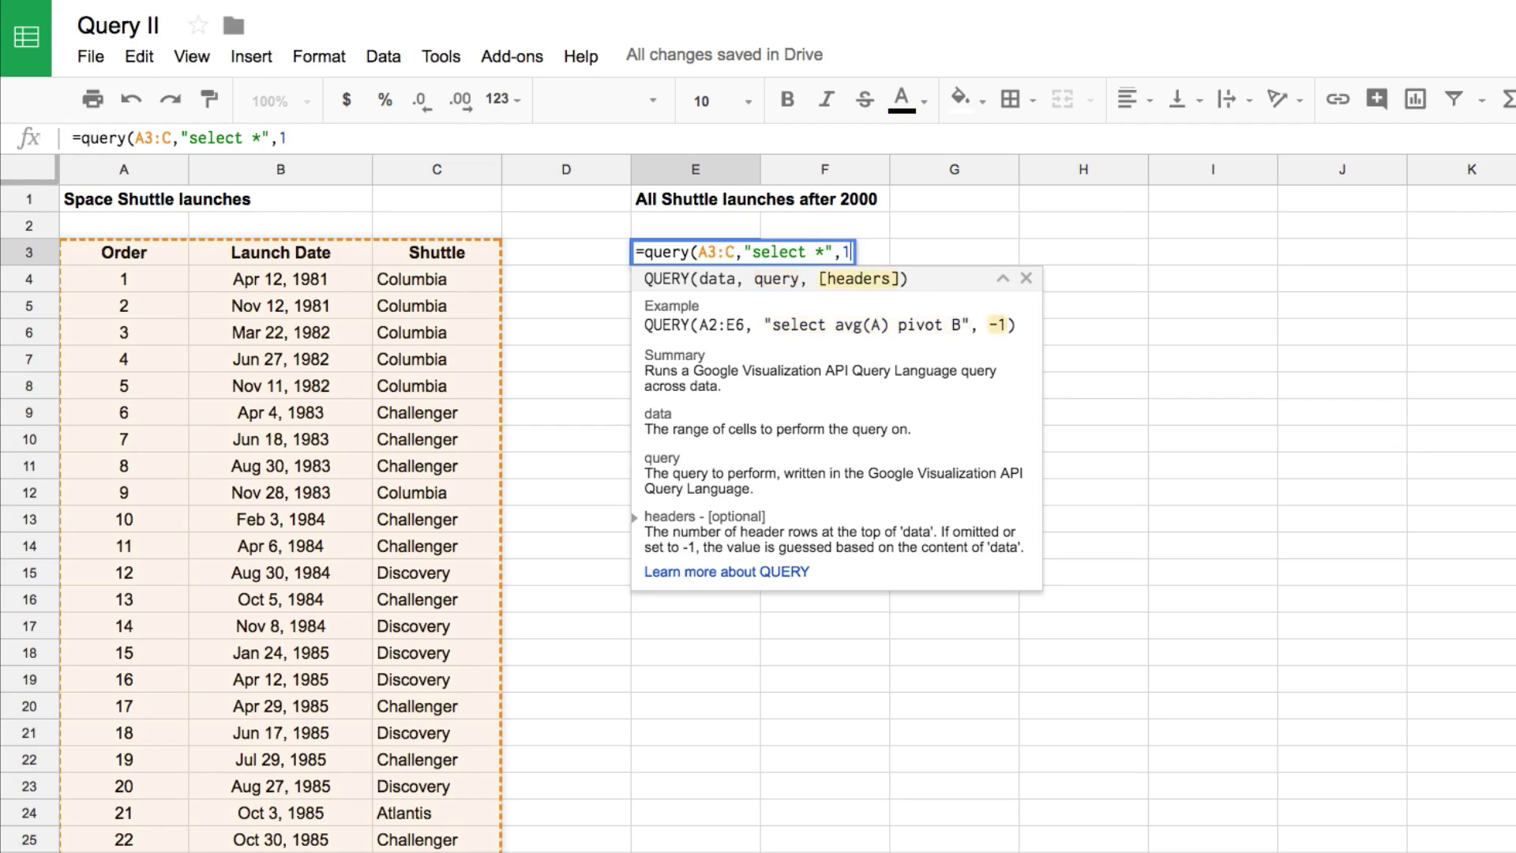
key(Return)
Add the condition where B > date '2000-01-01' to the E3 query and commit it
click(695, 251)
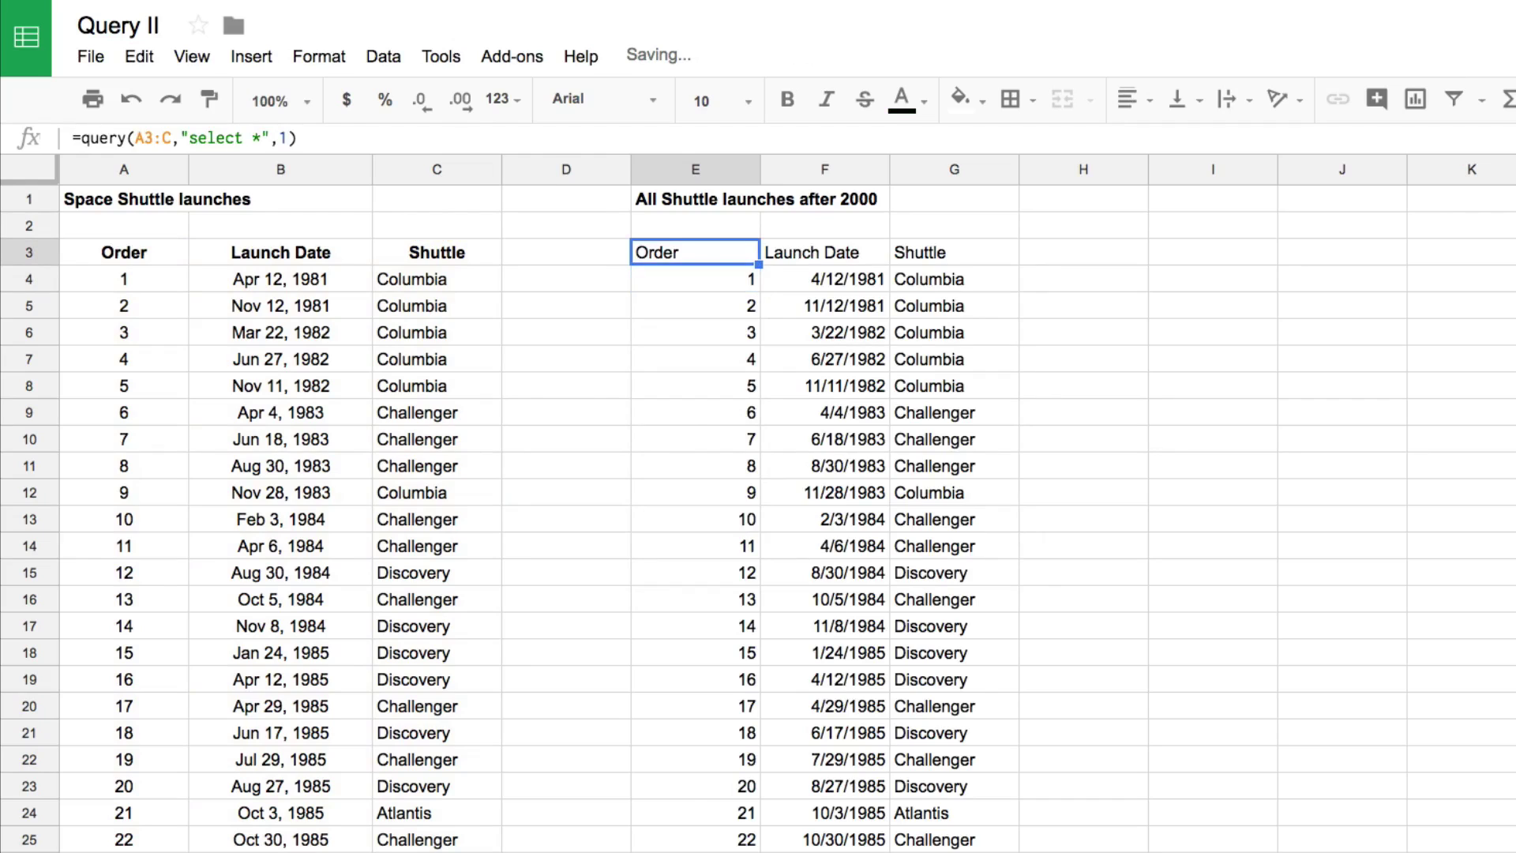
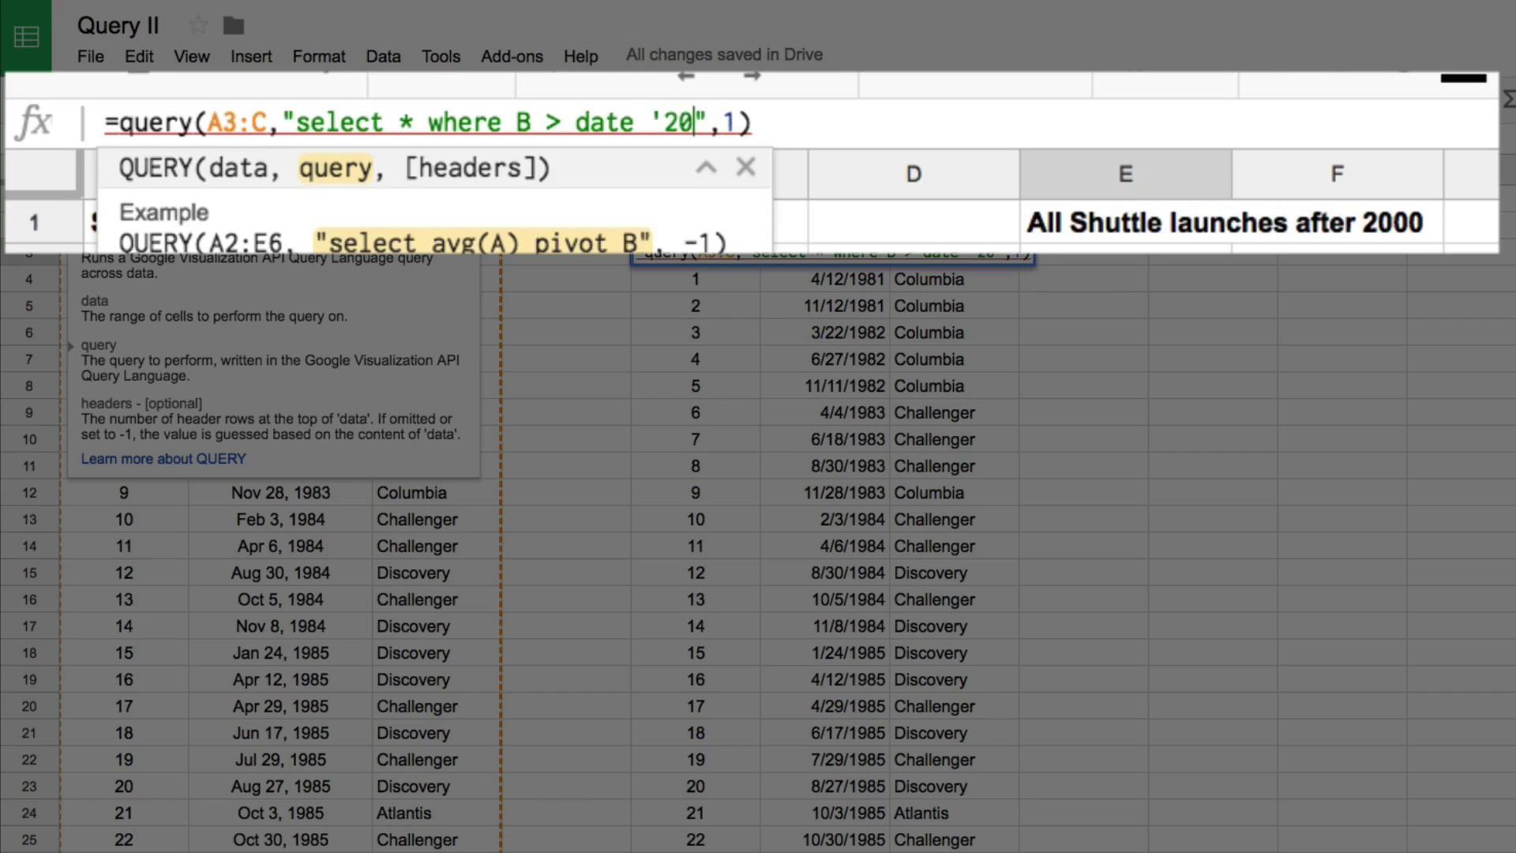
text(-01)
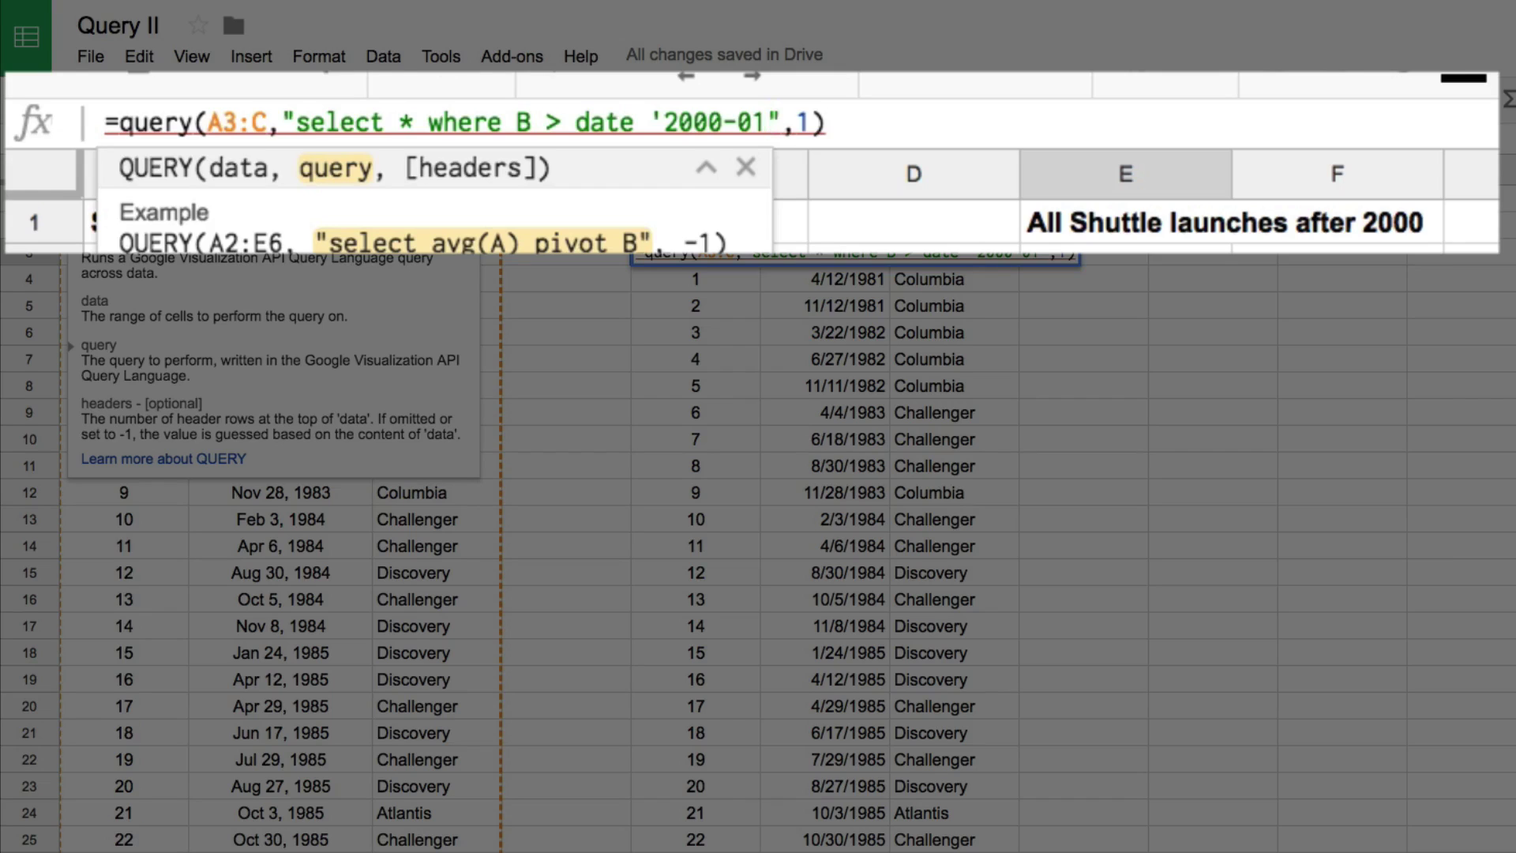
text(-)
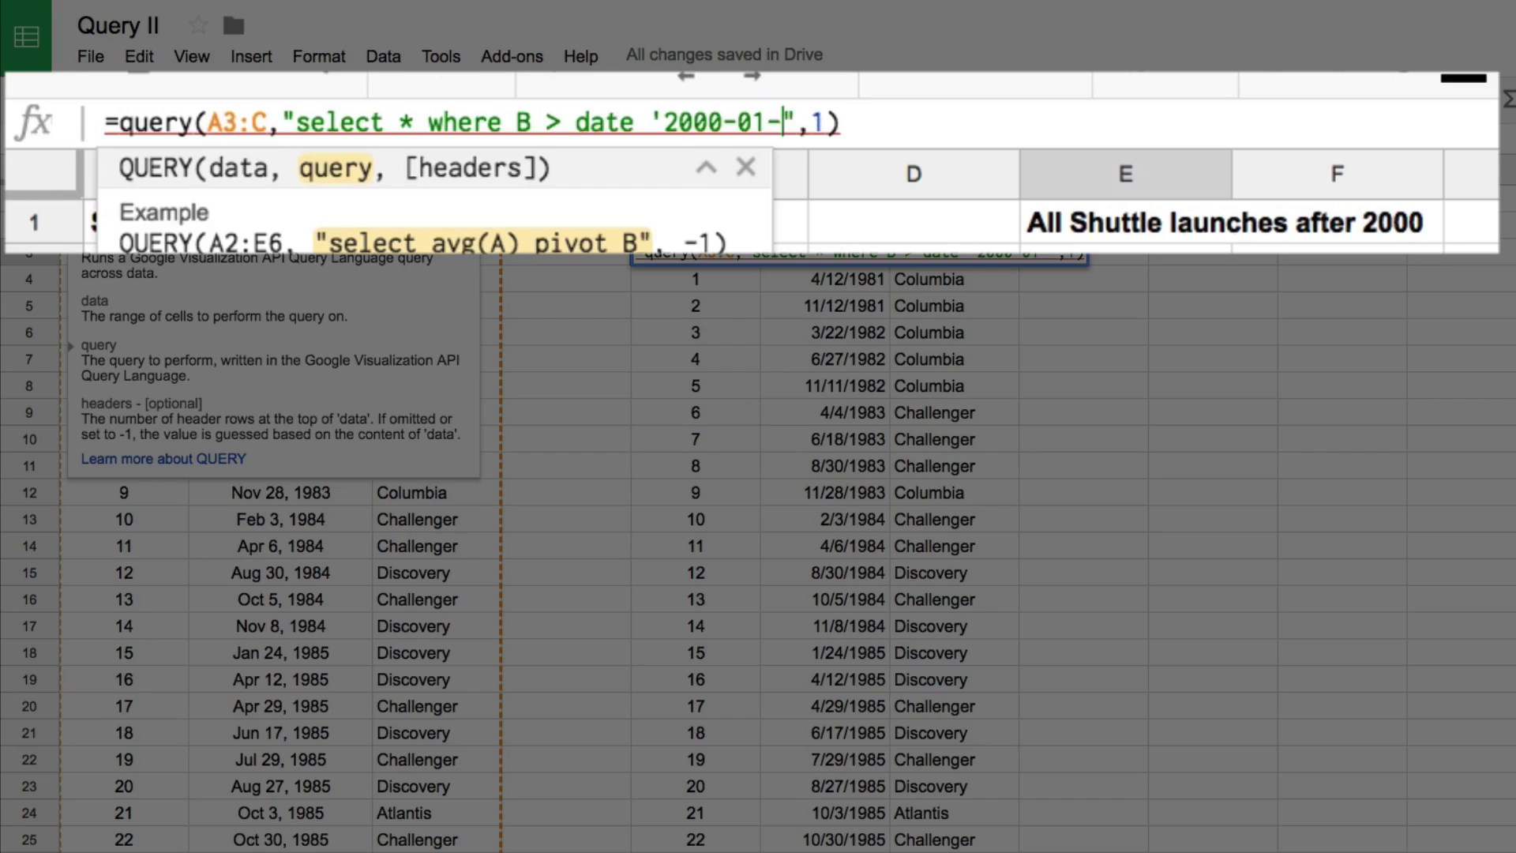
text(01)
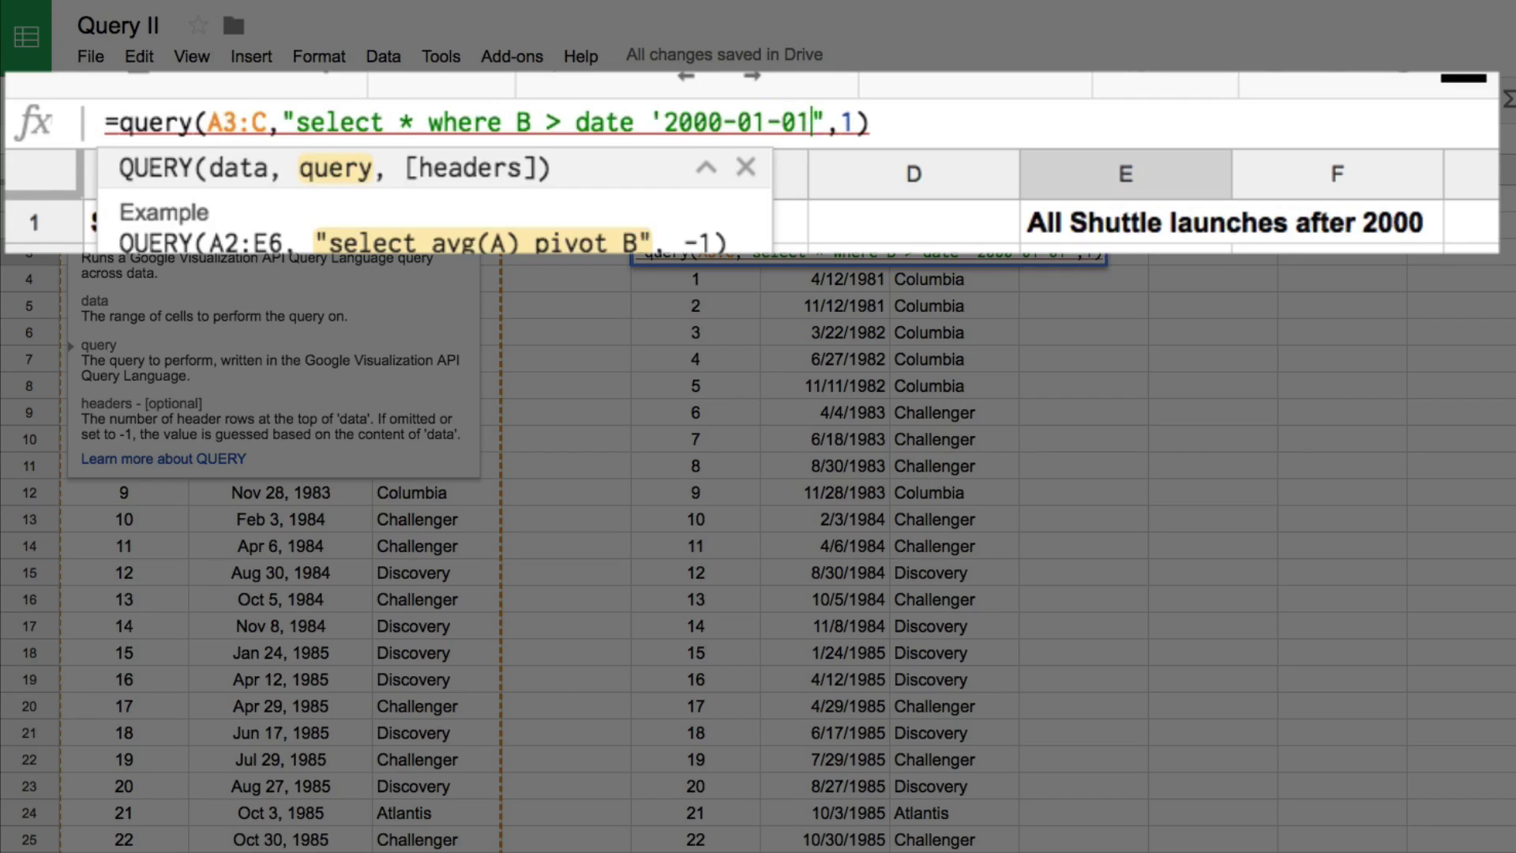
text(')
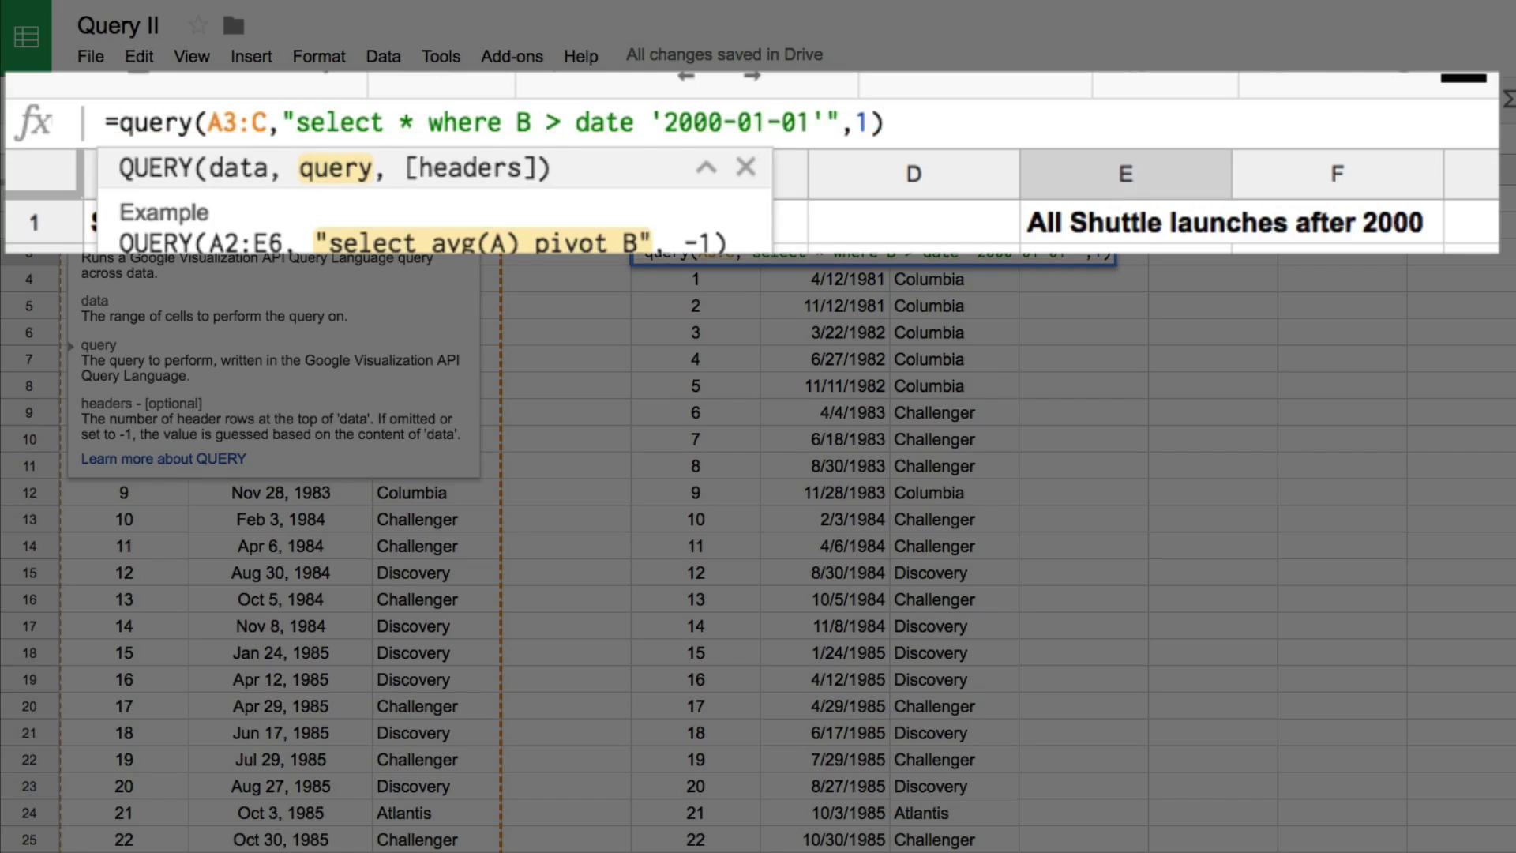
key(Return)
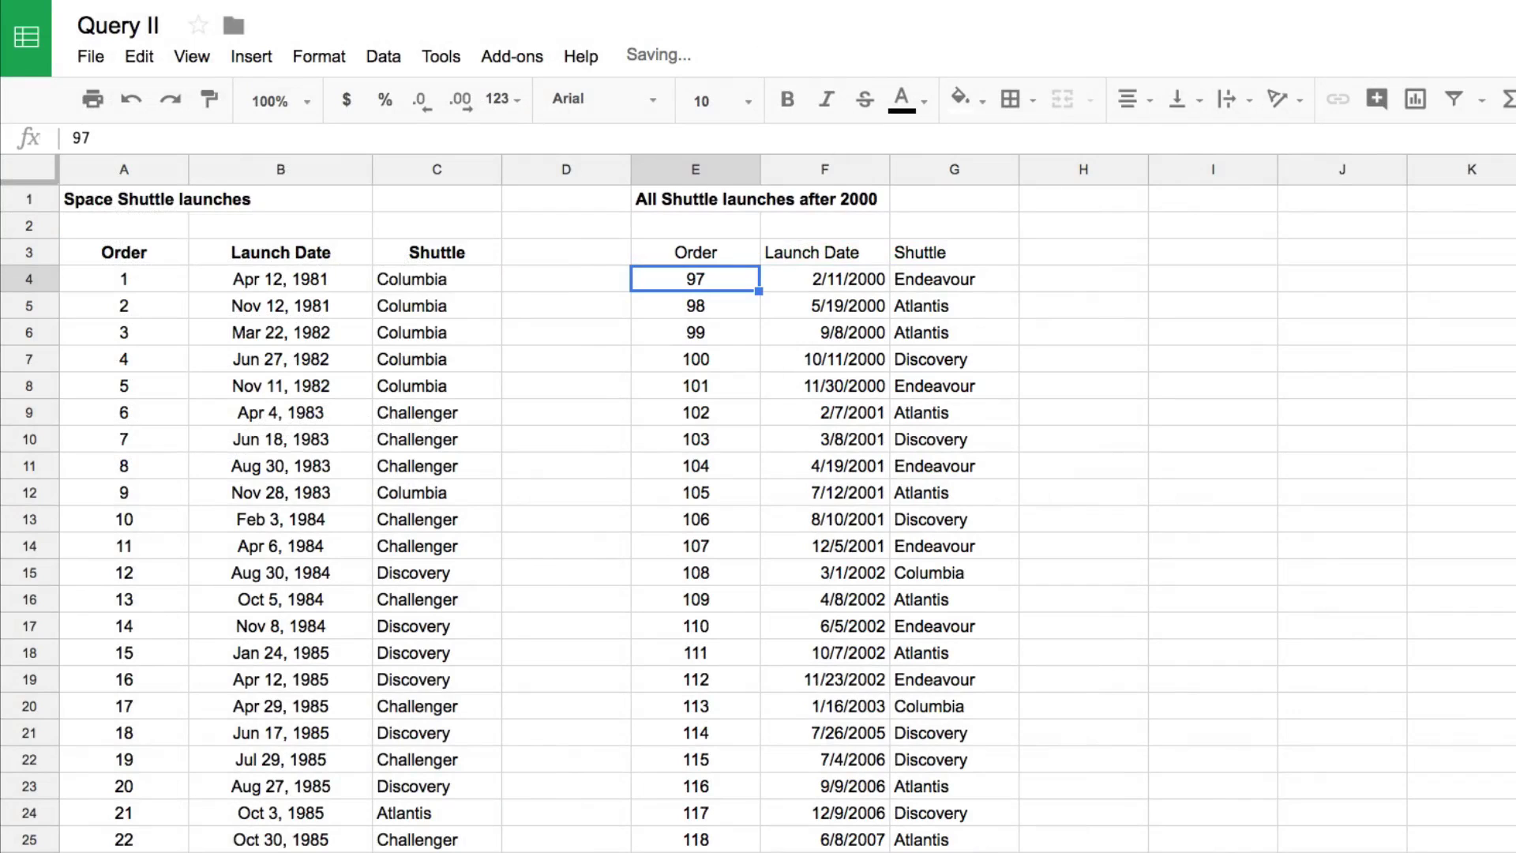
Review the launch dates in the filtered query output and the formula in E3
click(824, 278)
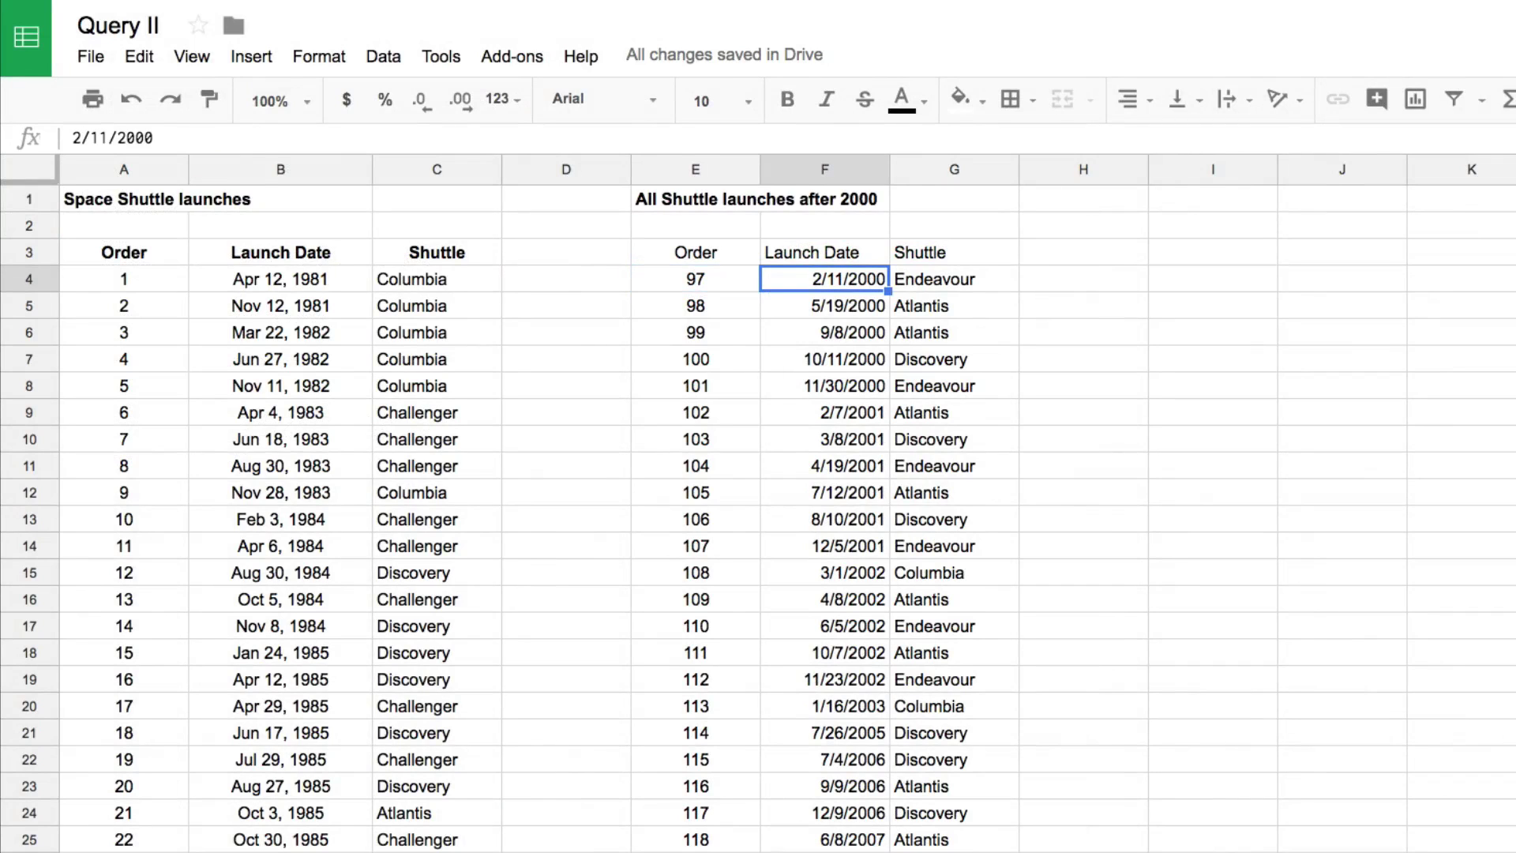
scroll(868, 680, down, 4)
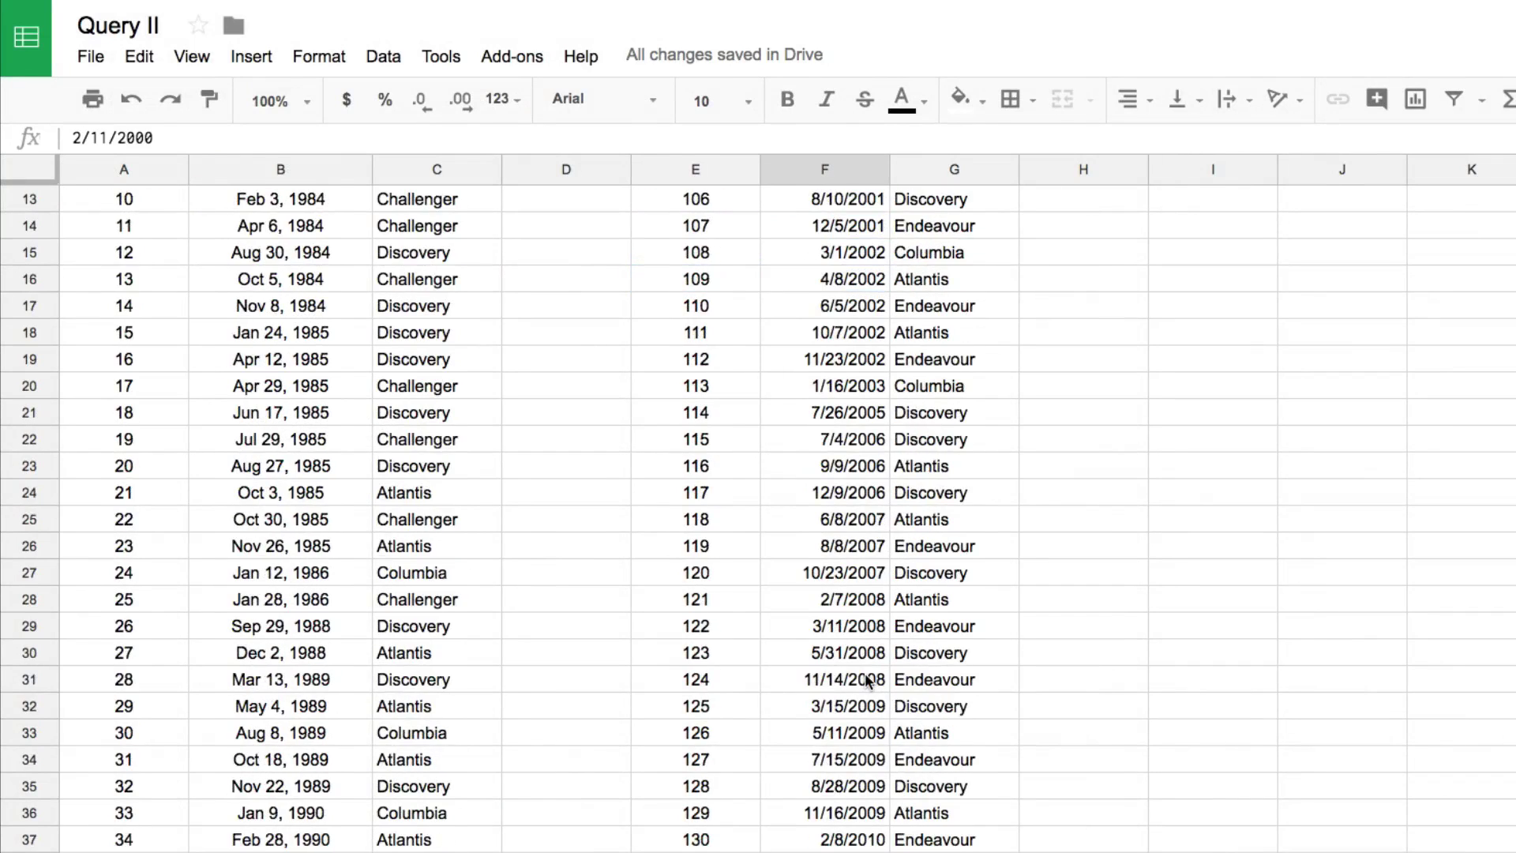
scroll(868, 680, up, 4)
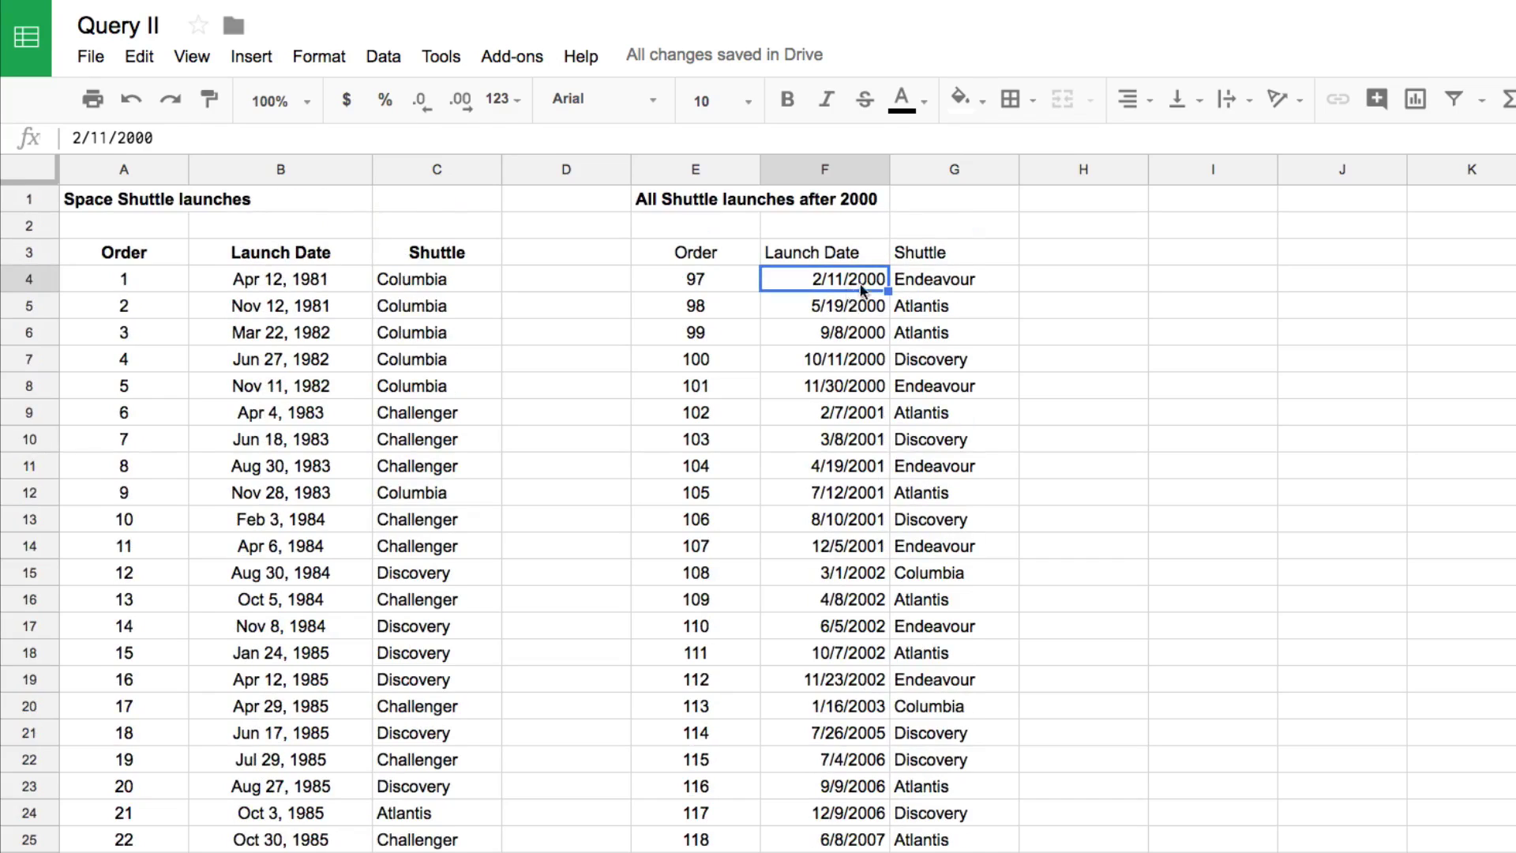
click(693, 252)
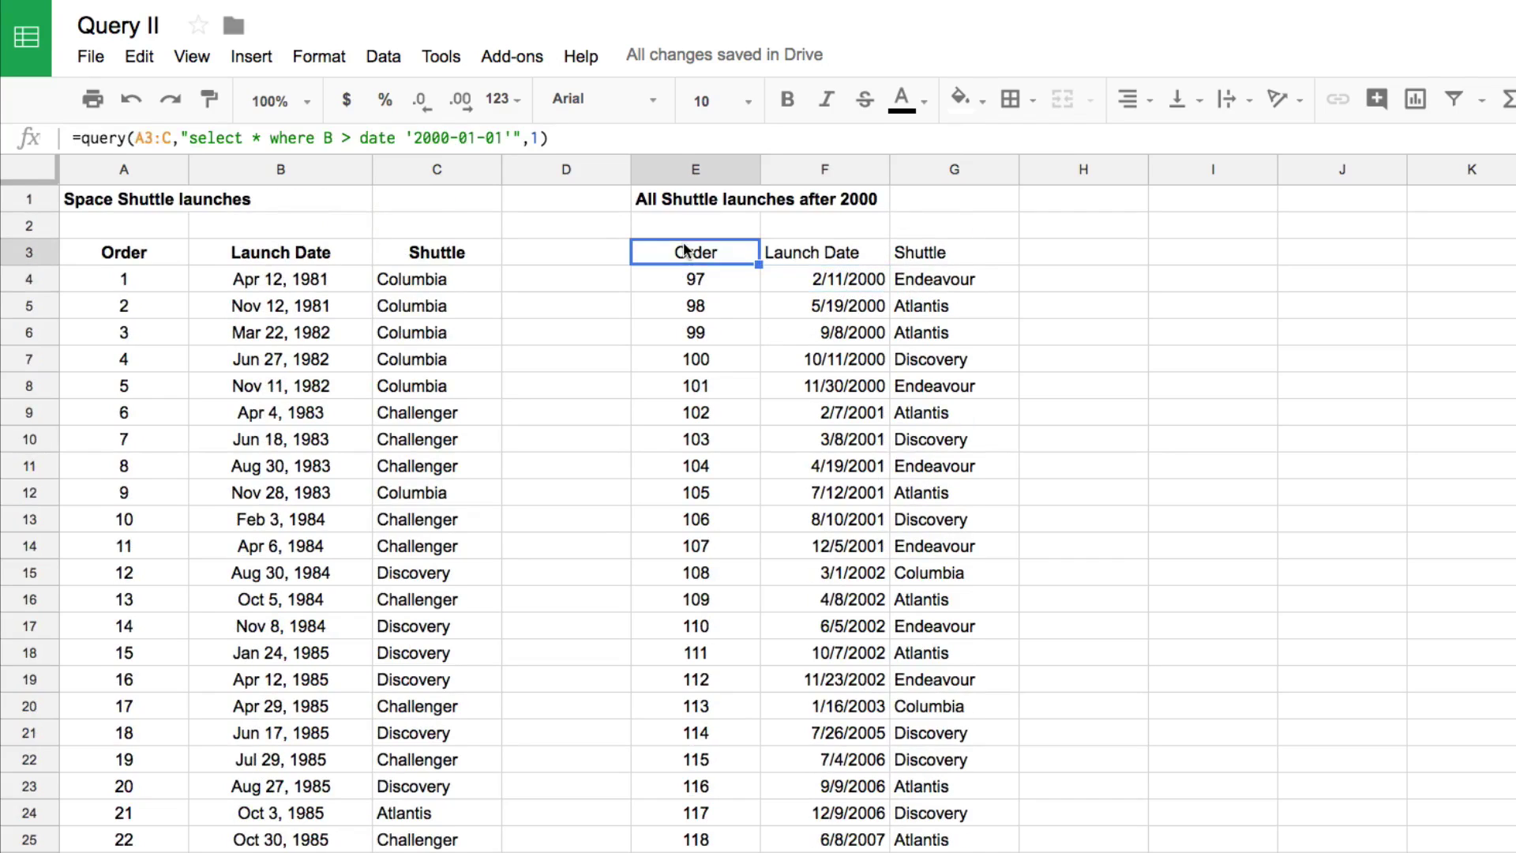
Examine the date keyword and the '2000-01-01' date literal in the E3 query formula
double_click(377, 138)
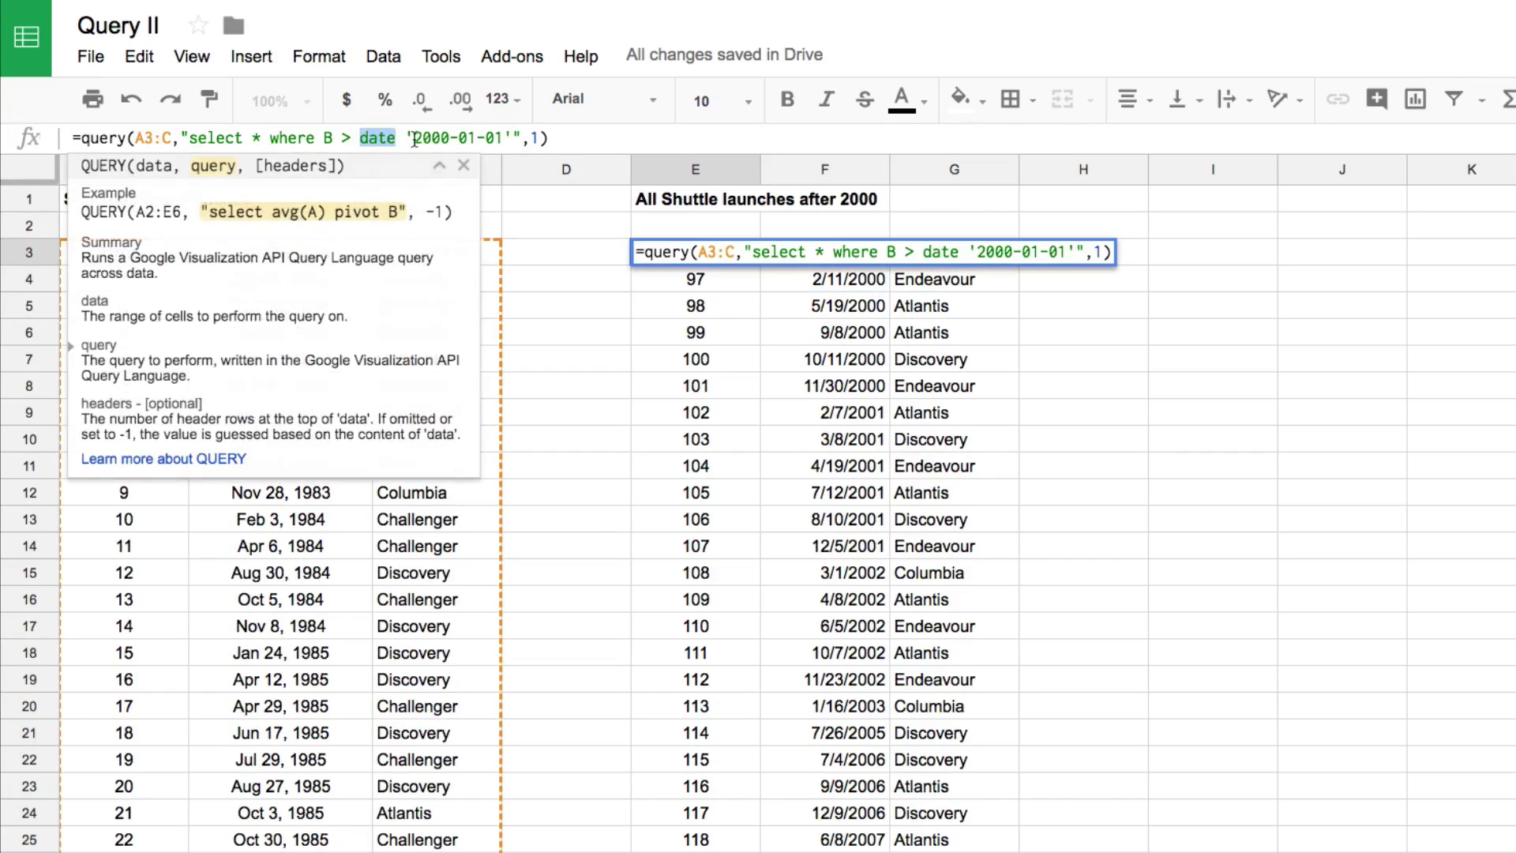
drag(407, 138, 511, 138)
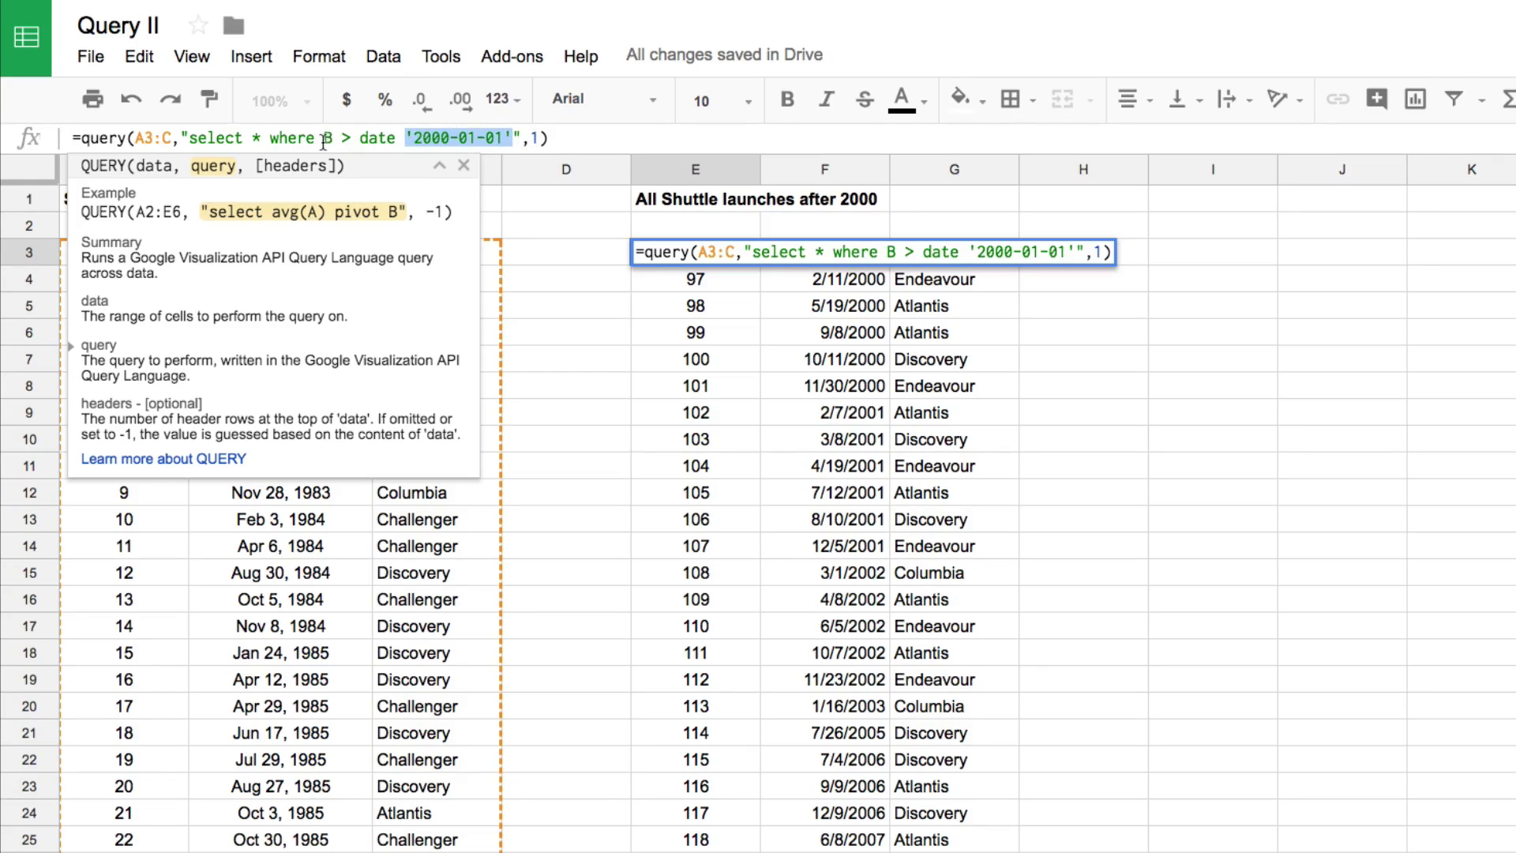
Enter the bold title "No. of missions after 2000" in I1
click(1208, 199)
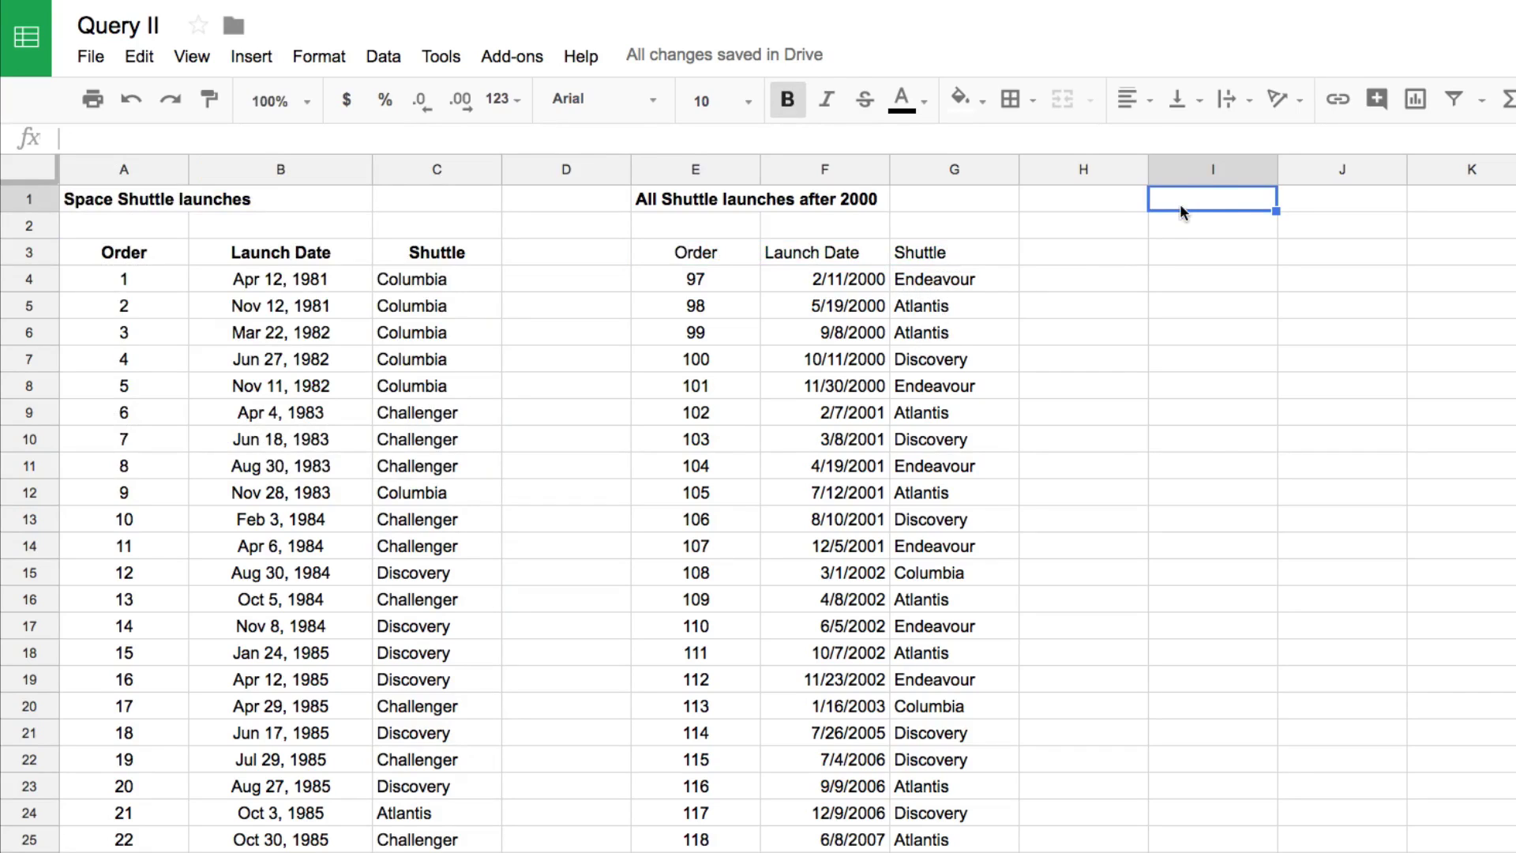
text(No. of missions after 2000)
key(Down)
Copy the full QUERY formula text from E3 and enter it in I3
key(Down)
key(Left)
key(Left)
key(Left)
key(Left)
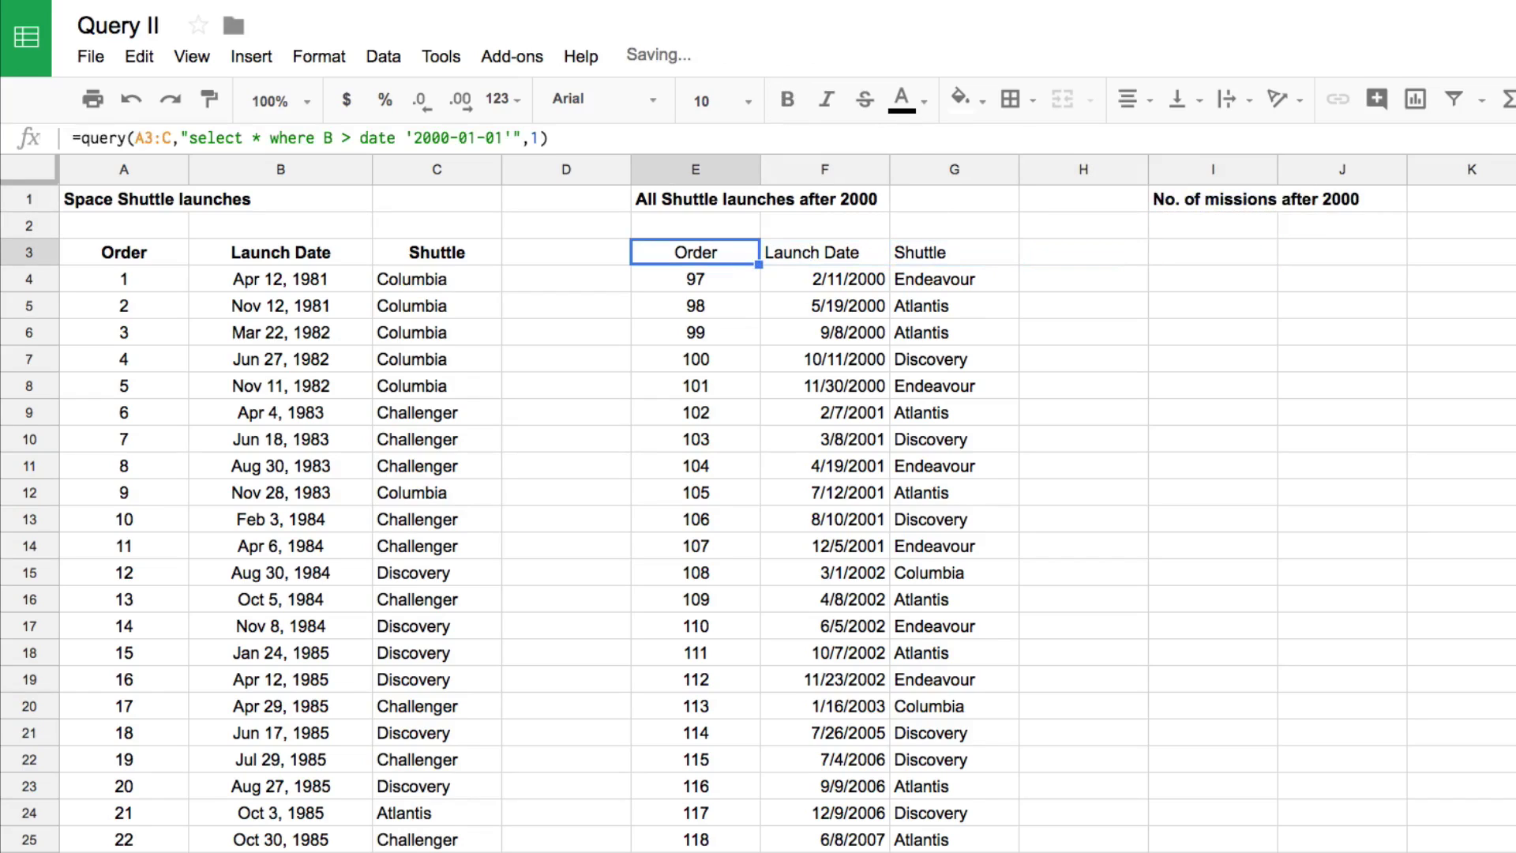
click(631, 137)
key(ctrl+a)
key(ctrl+c)
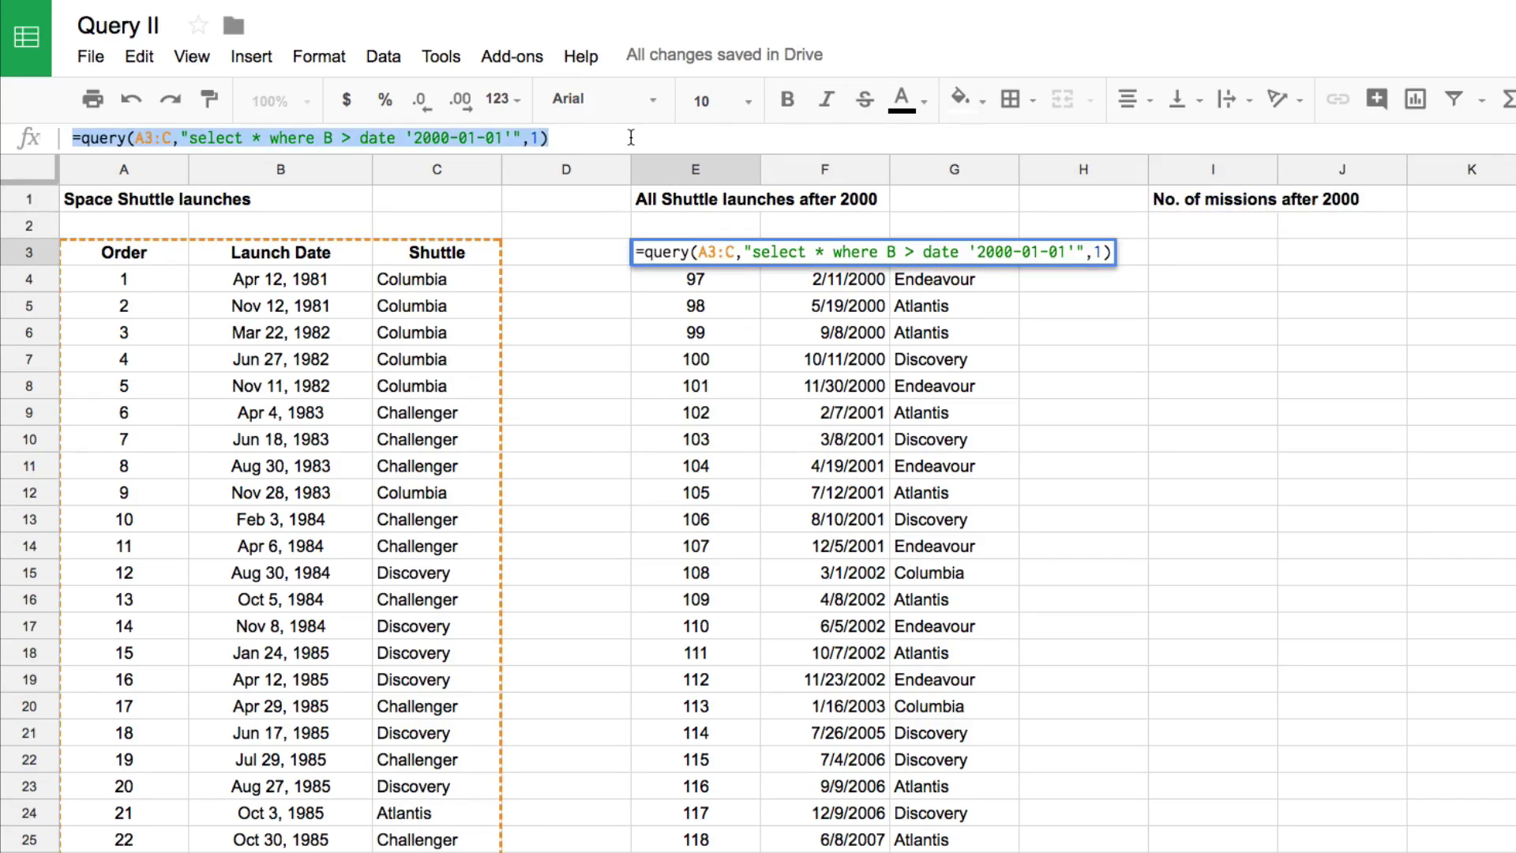
key(Escape)
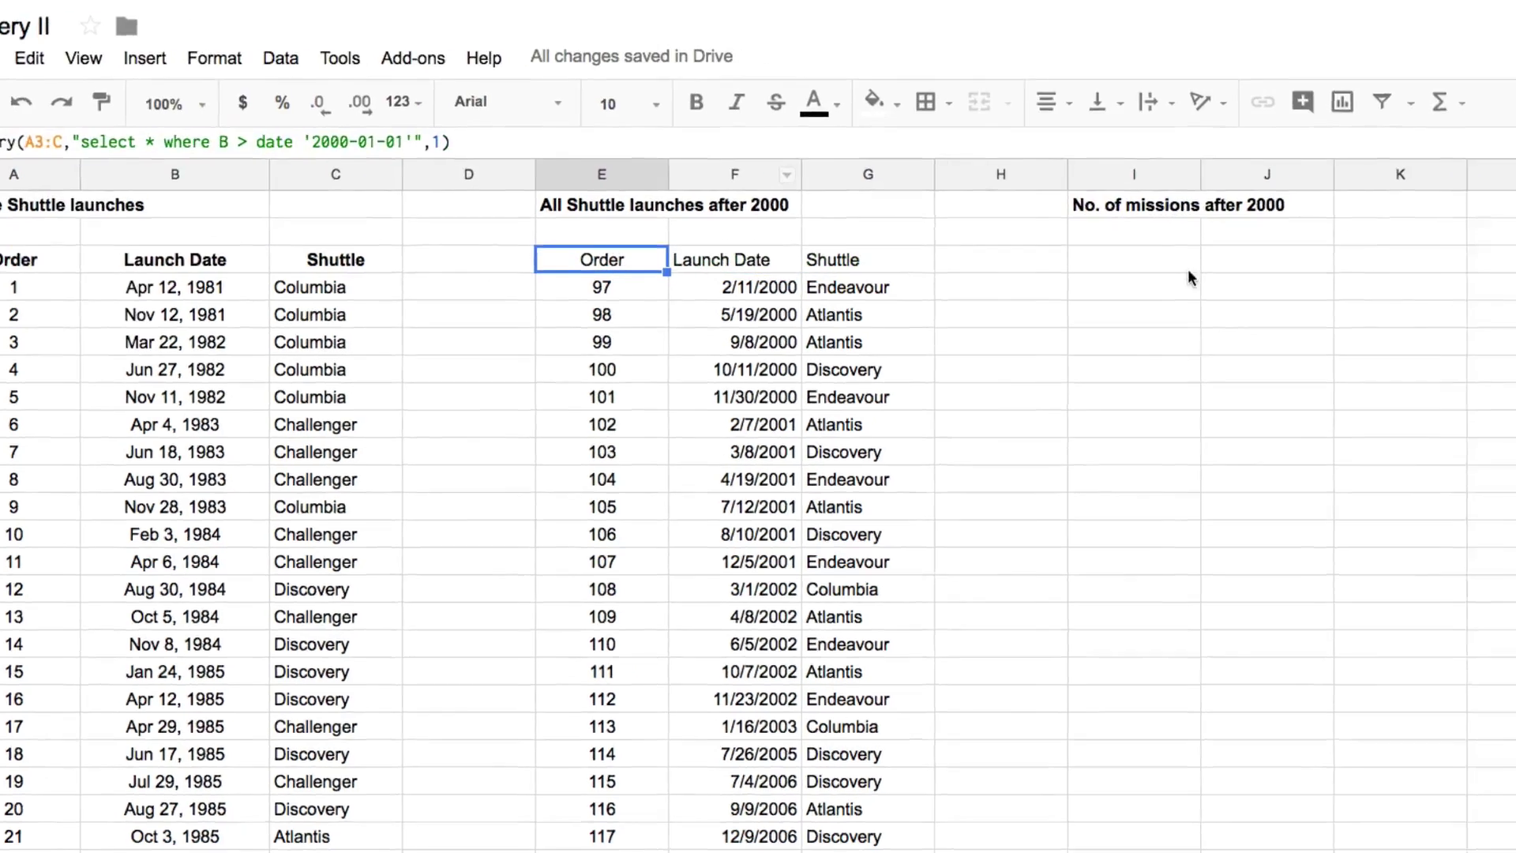
click(1204, 252)
key(ctrl+v)
key(Return)
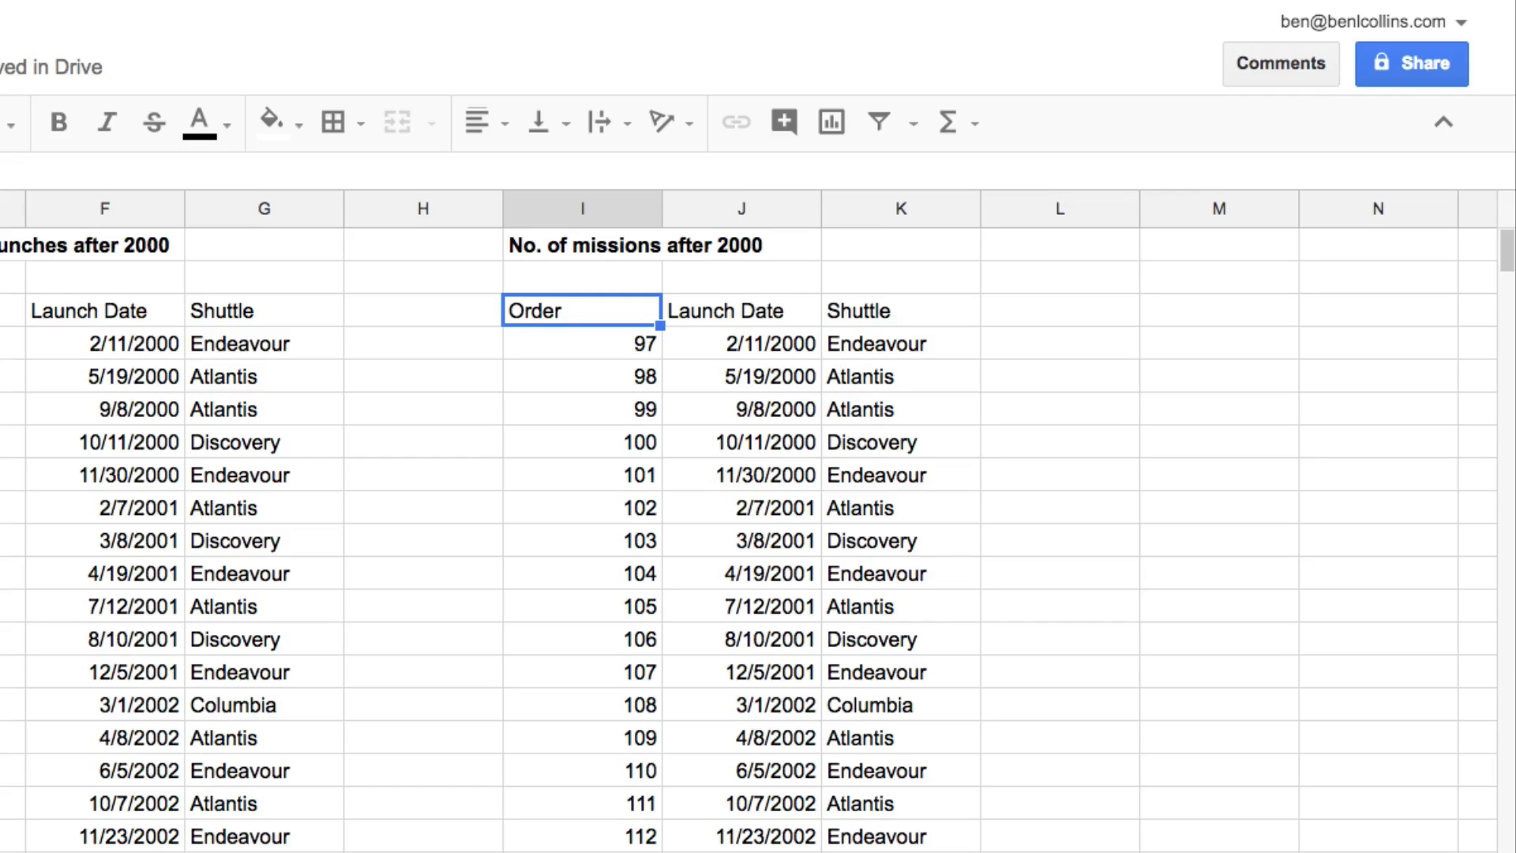
Replace the asterisk in the I3 query's select clause with C, count(C)
key(Return)
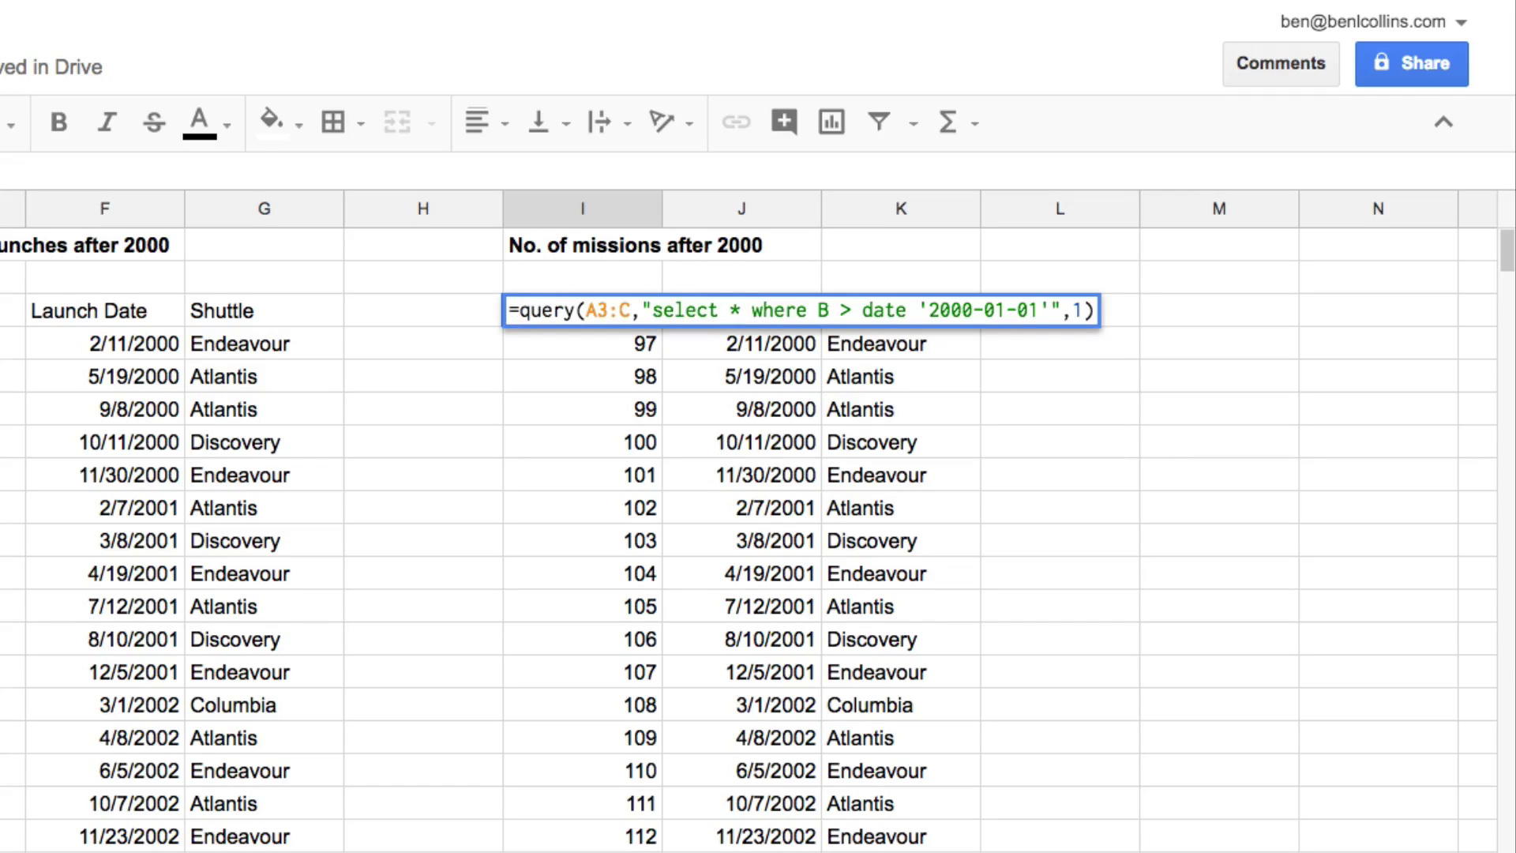
double_click(735, 310)
text(C, )
text(count(C)
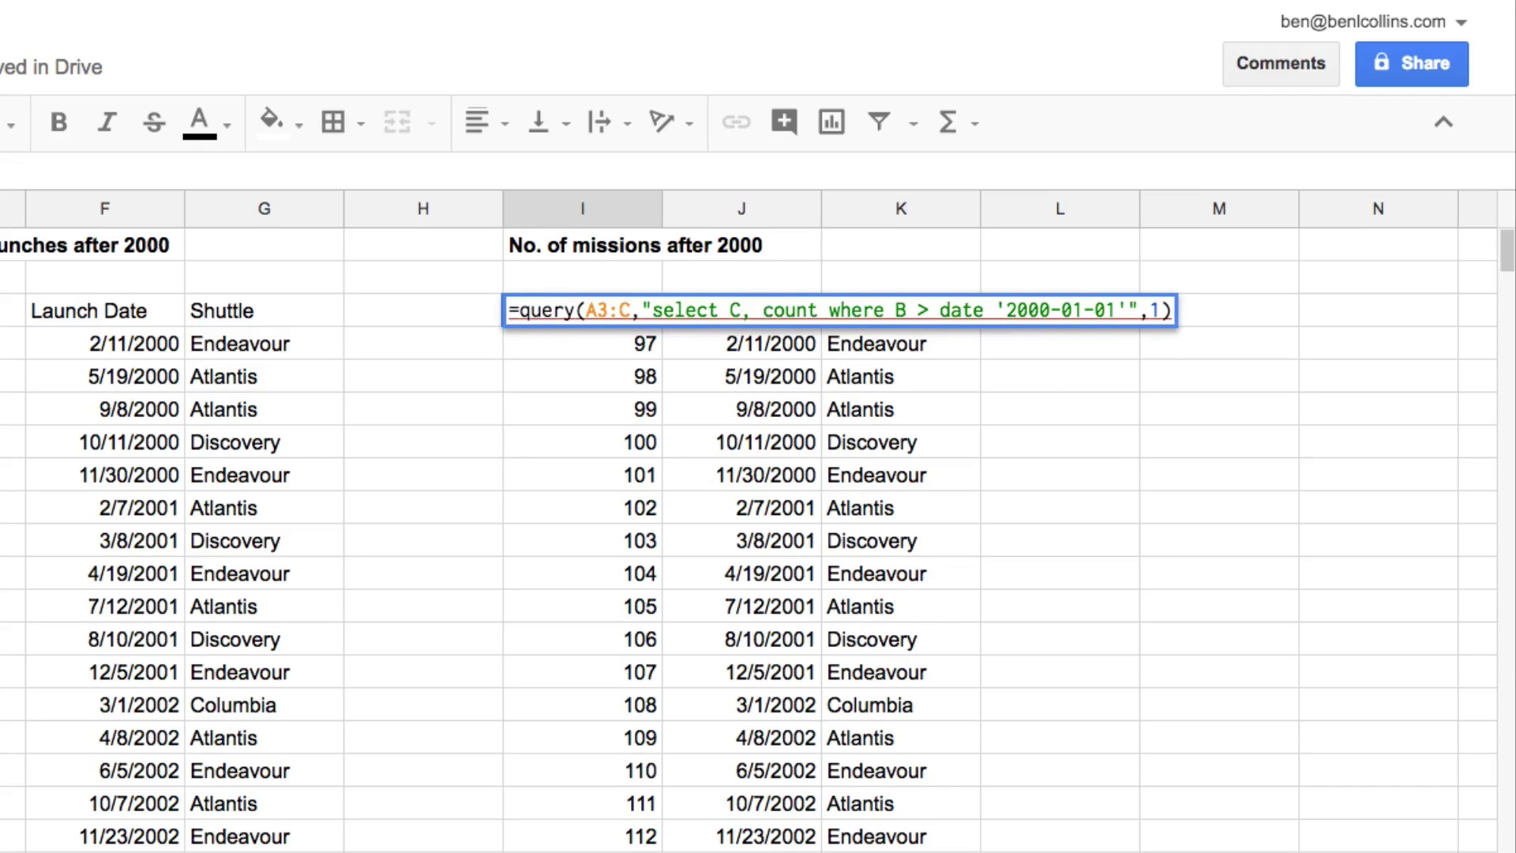
text())
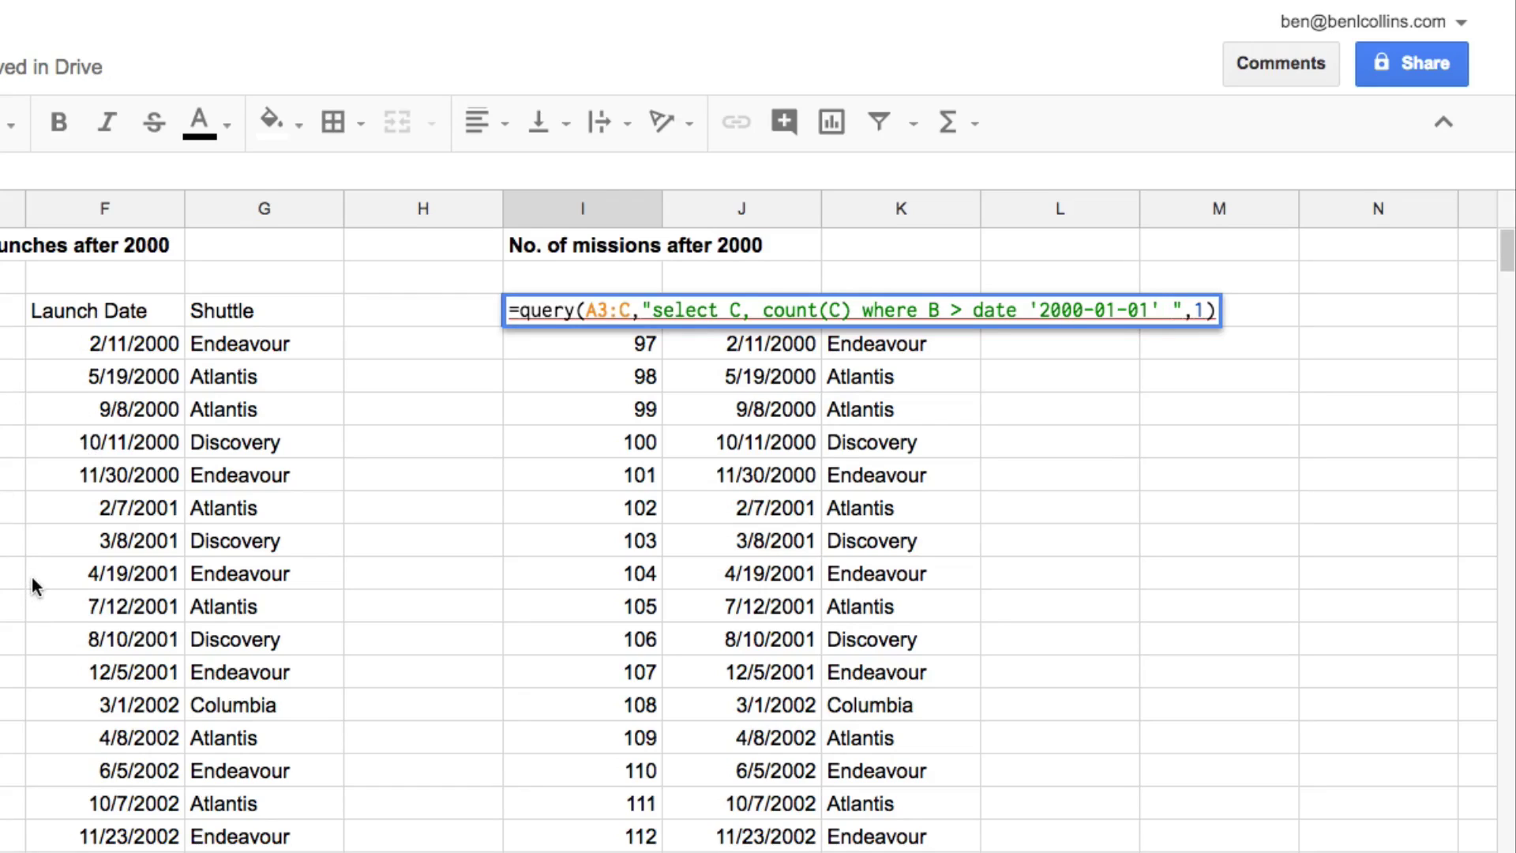
Add group by C after the date condition in the I3 query and commit the formula
text(group by )
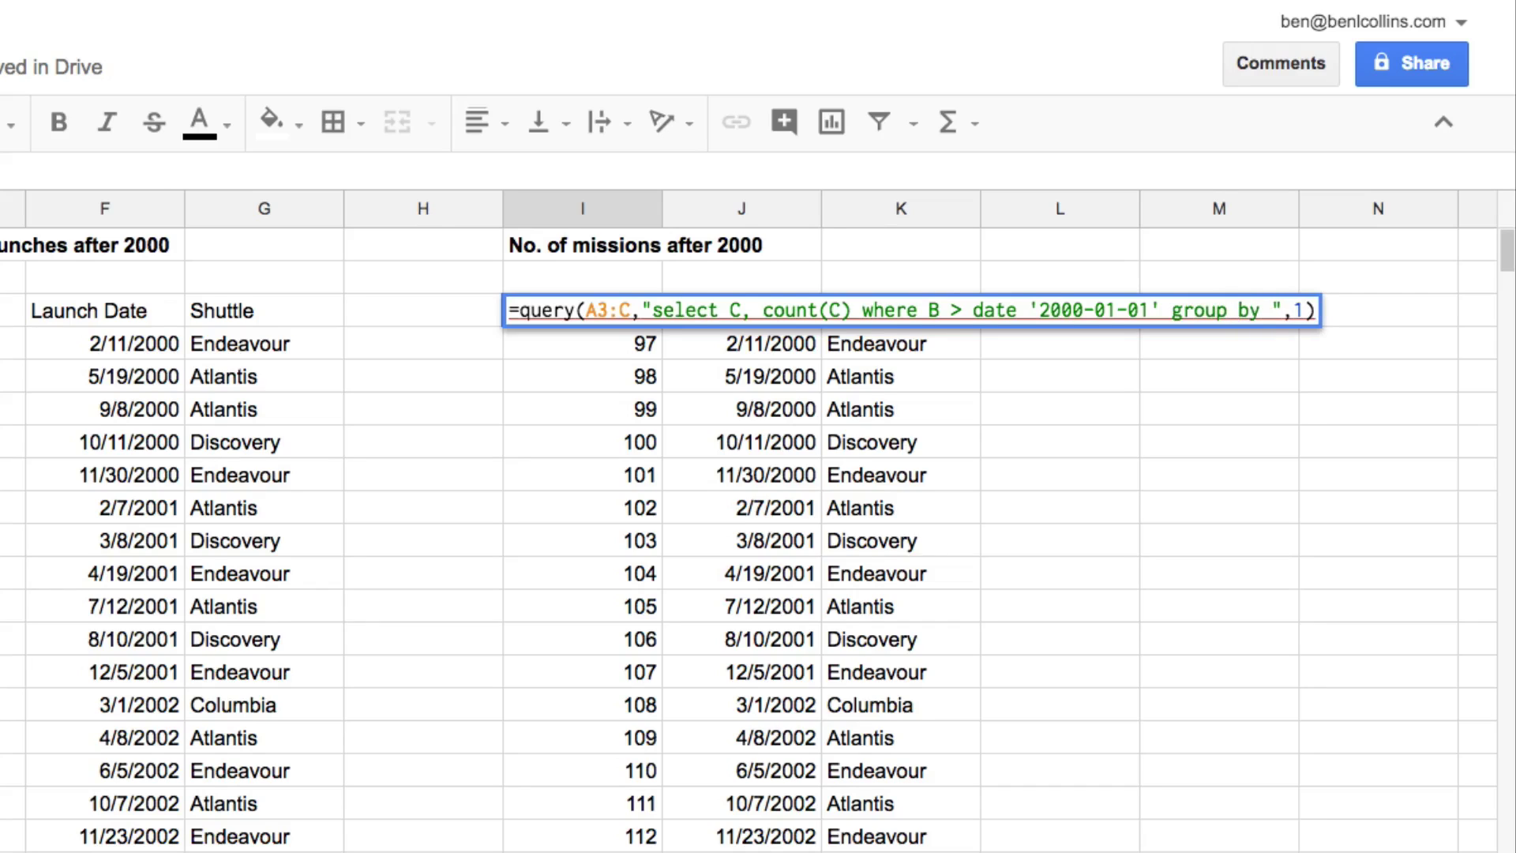
text(C)
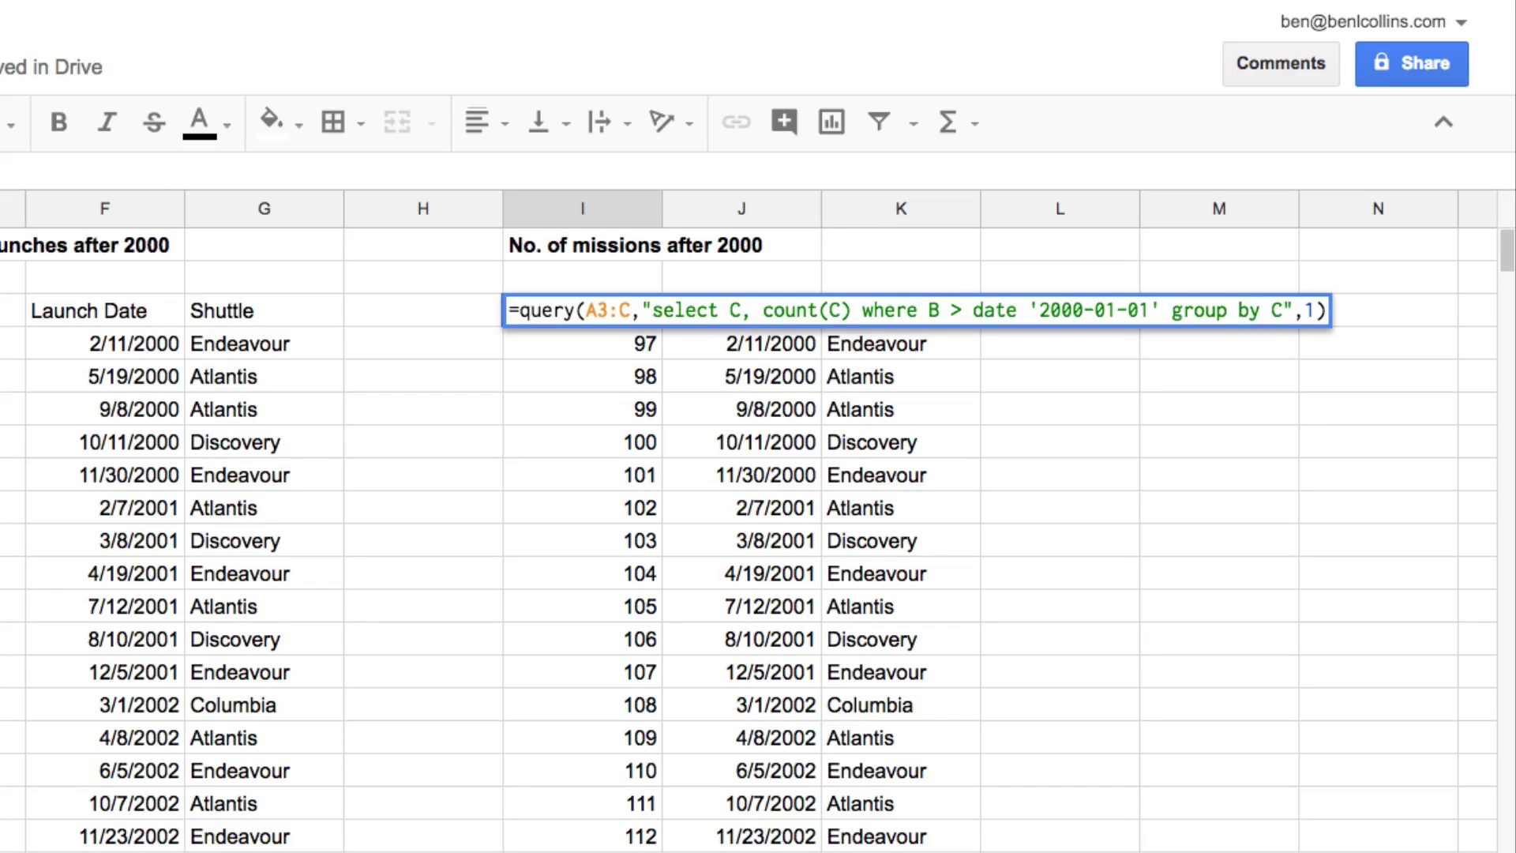
key(Return)
click(582, 310)
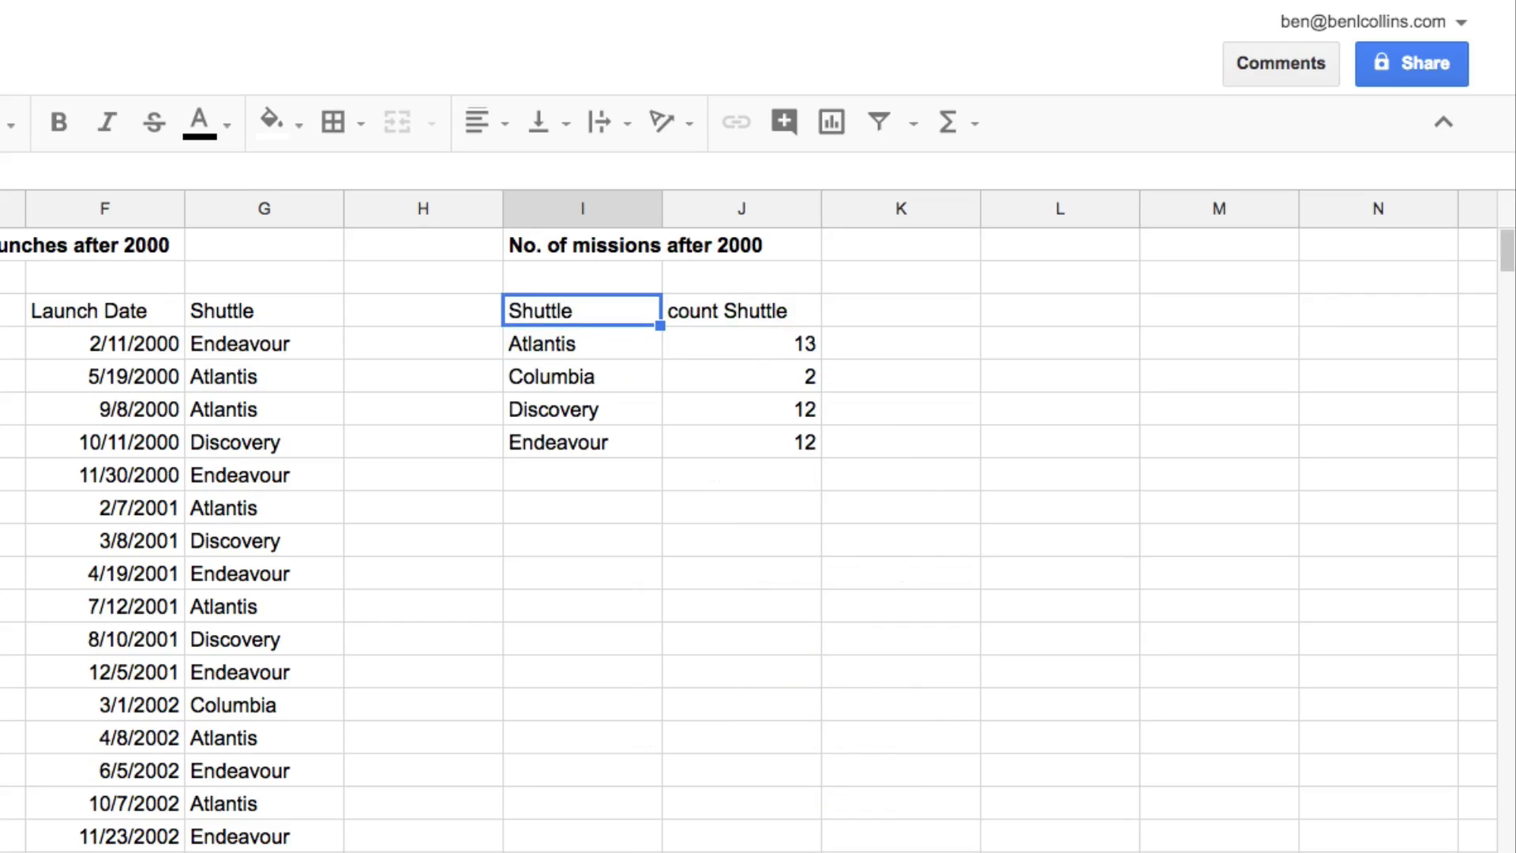
Review the shuttle names and mission counts in the grouped query output below I3
click(581, 344)
click(582, 409)
click(582, 376)
click(582, 344)
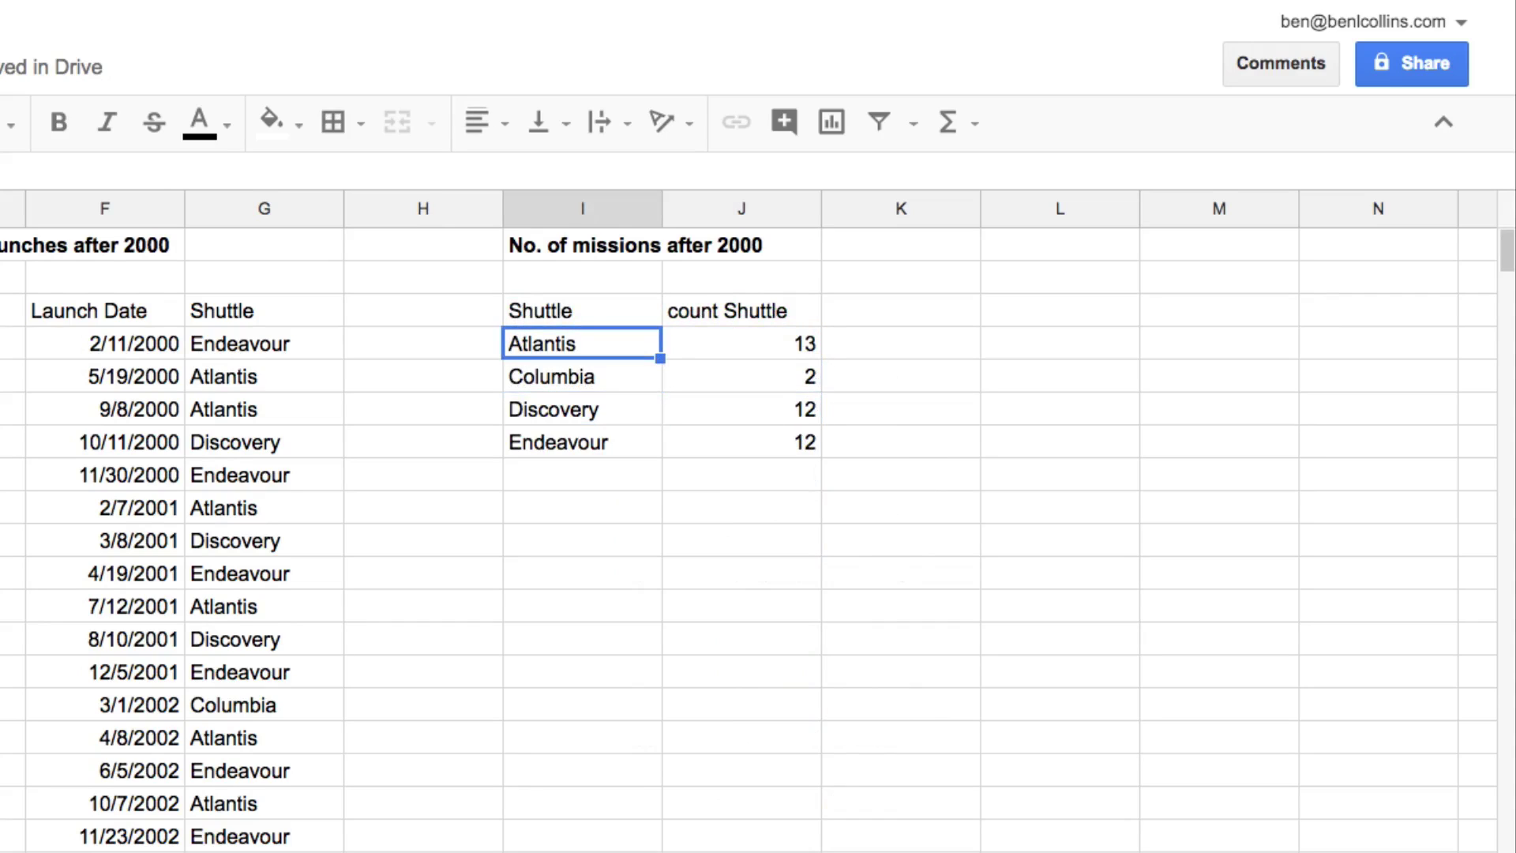
click(582, 310)
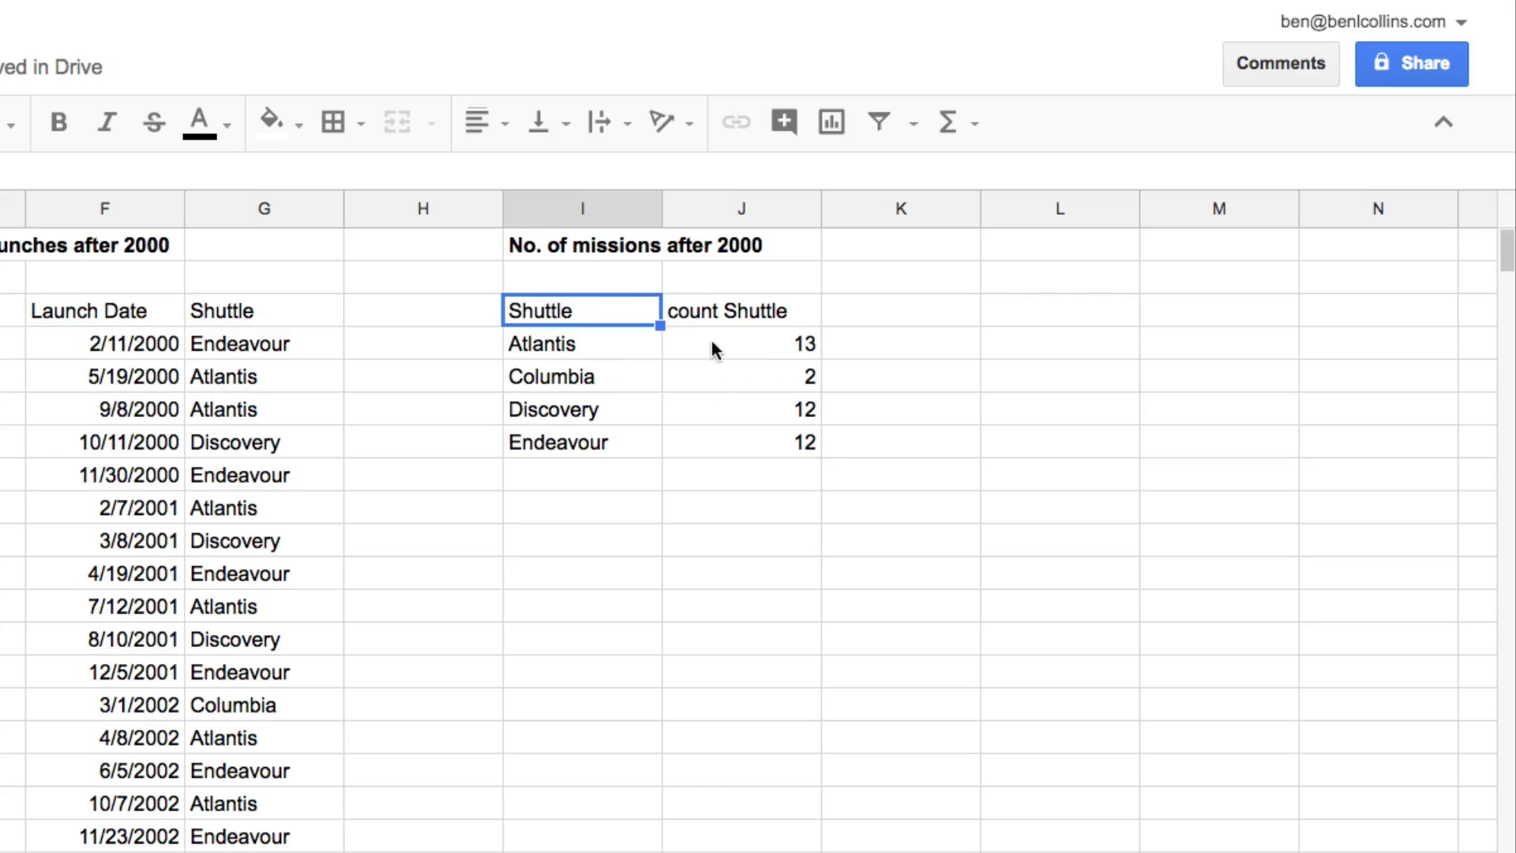
click(711, 346)
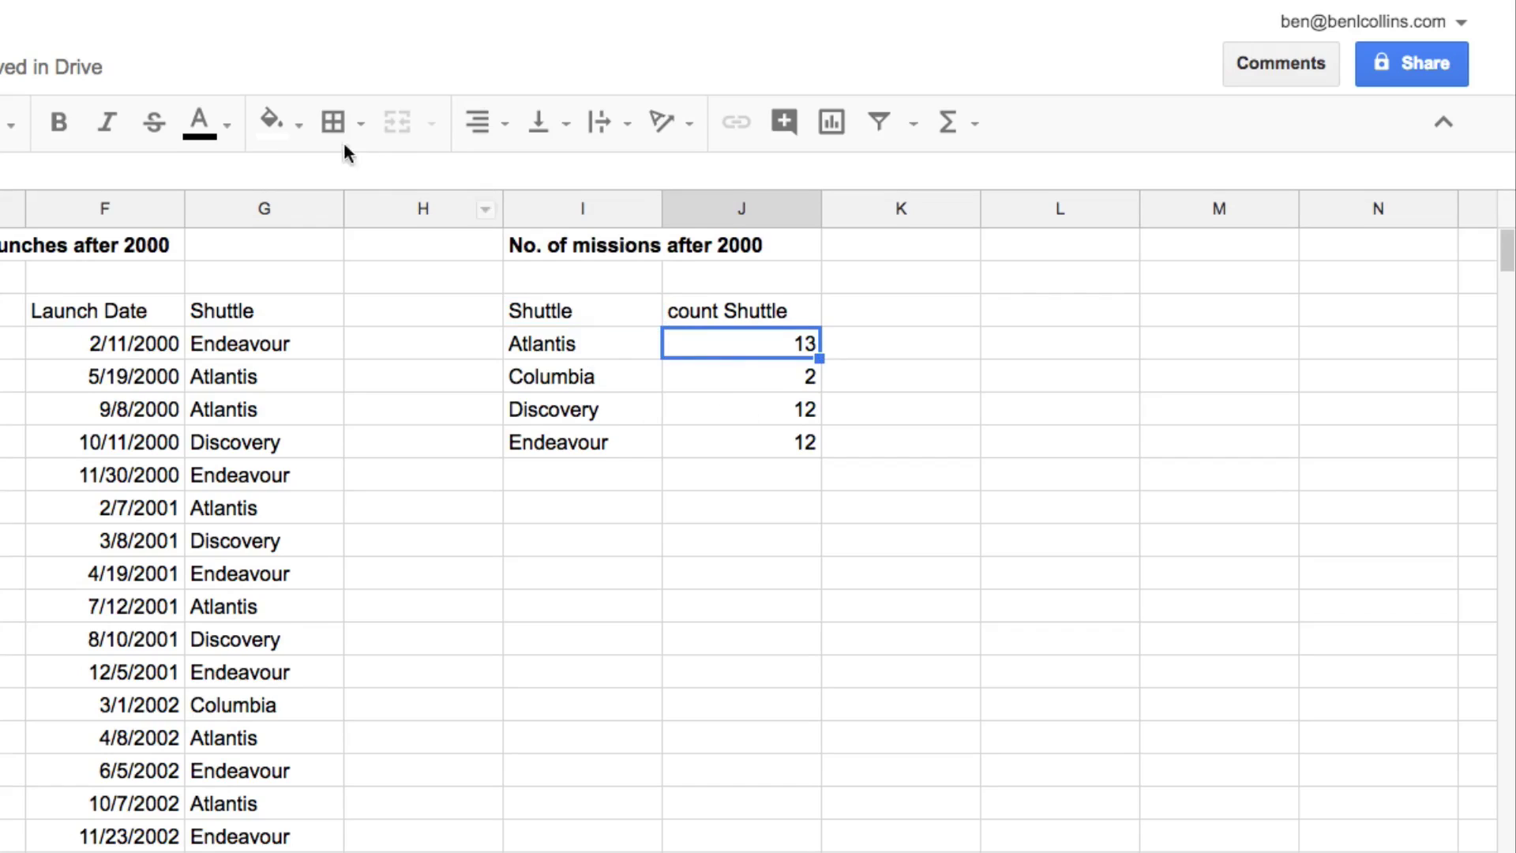
Append order by count(C) desc to the I3 query and commit the formula
click(569, 308)
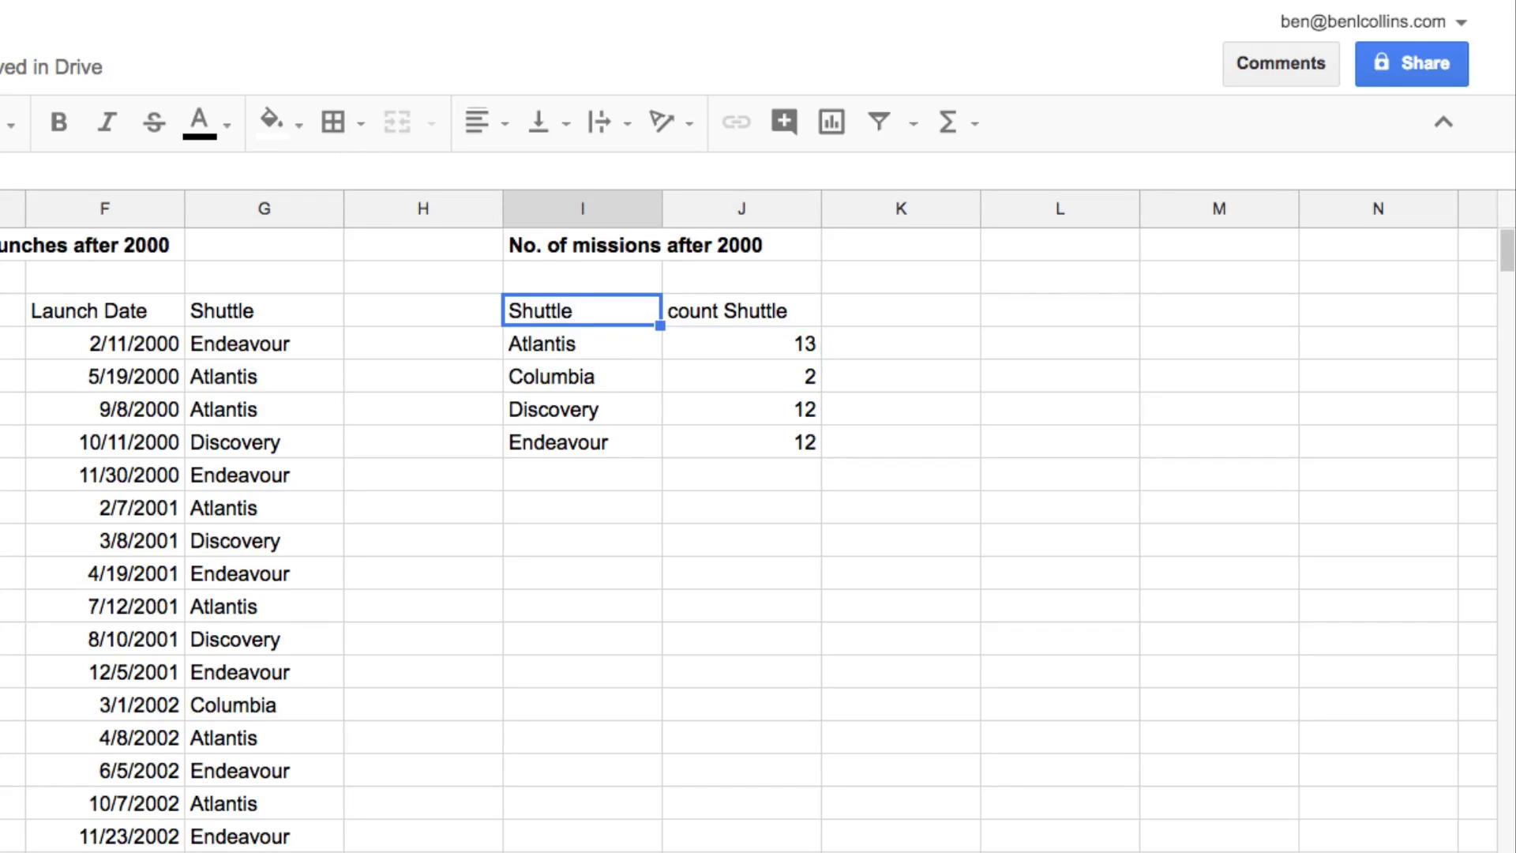
key(Return)
key(Left)
key(Left)
key(Left)
key(Left)
text(order )
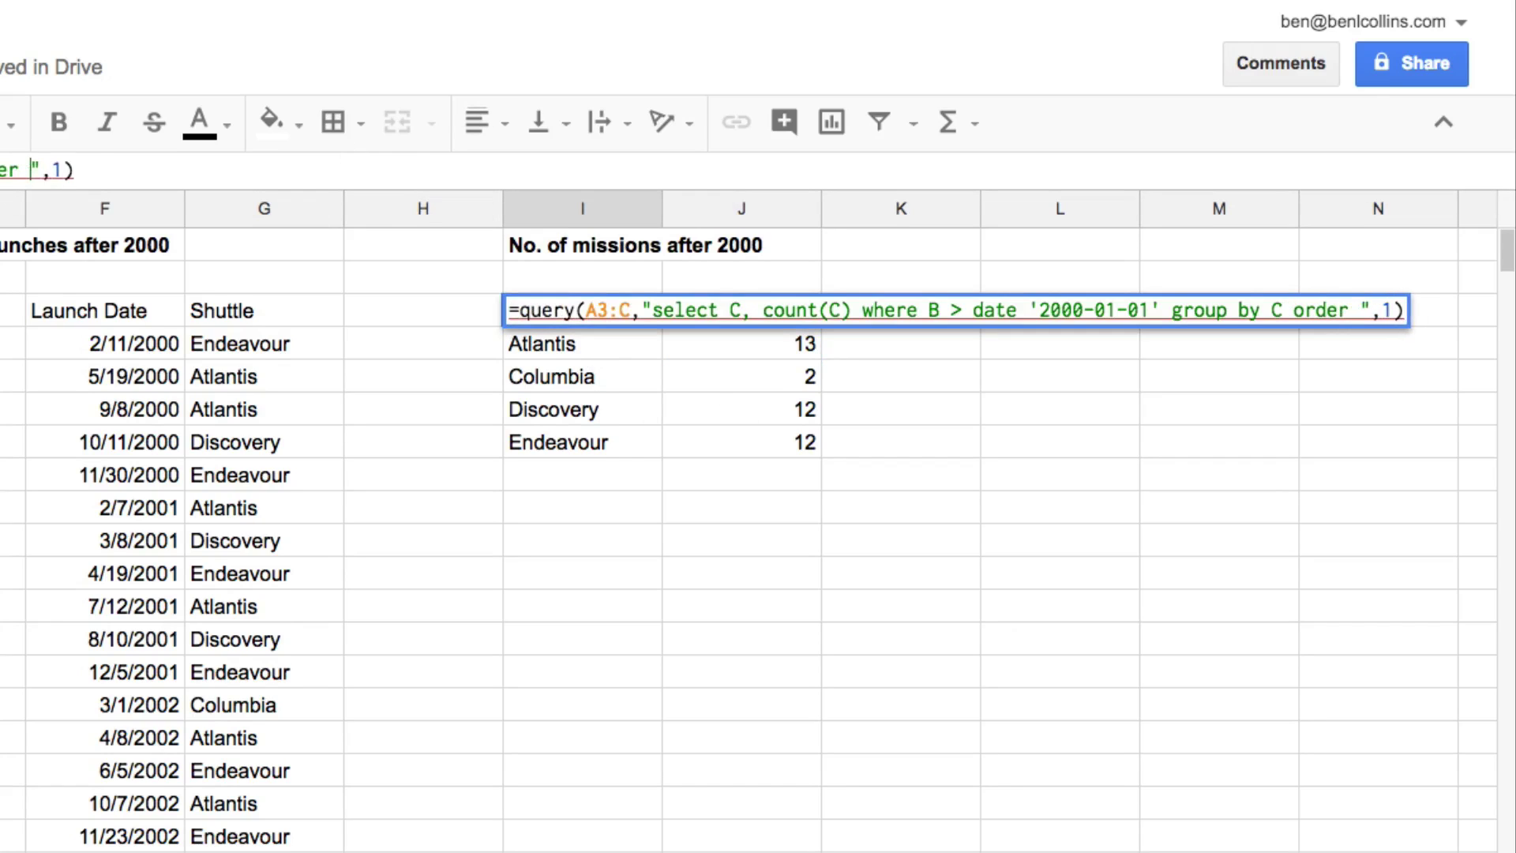
text(by count ()
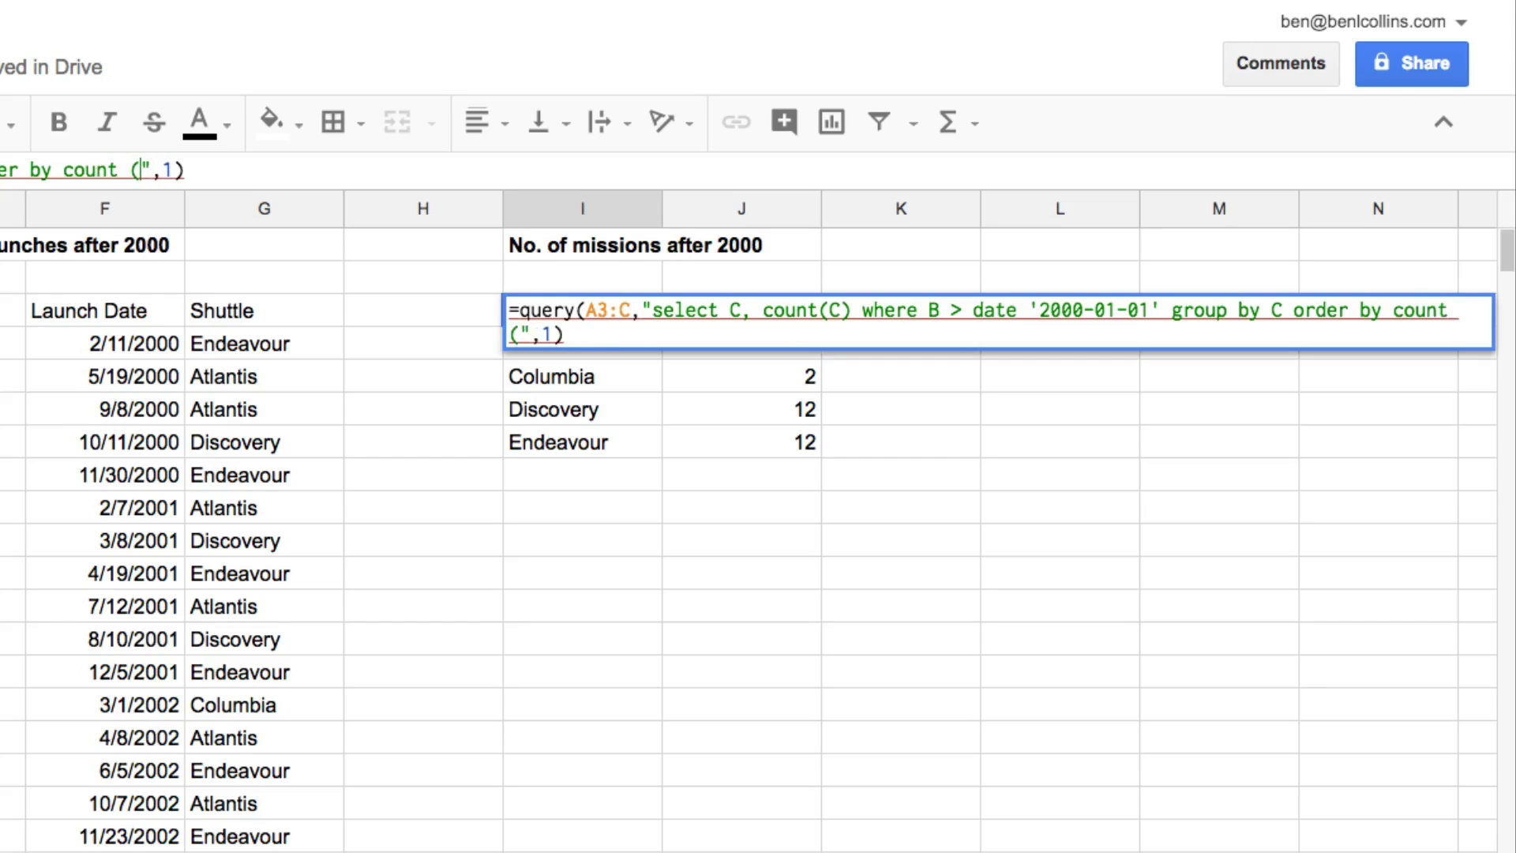
key(BackSpace)
key(BackSpace)
text((C) )
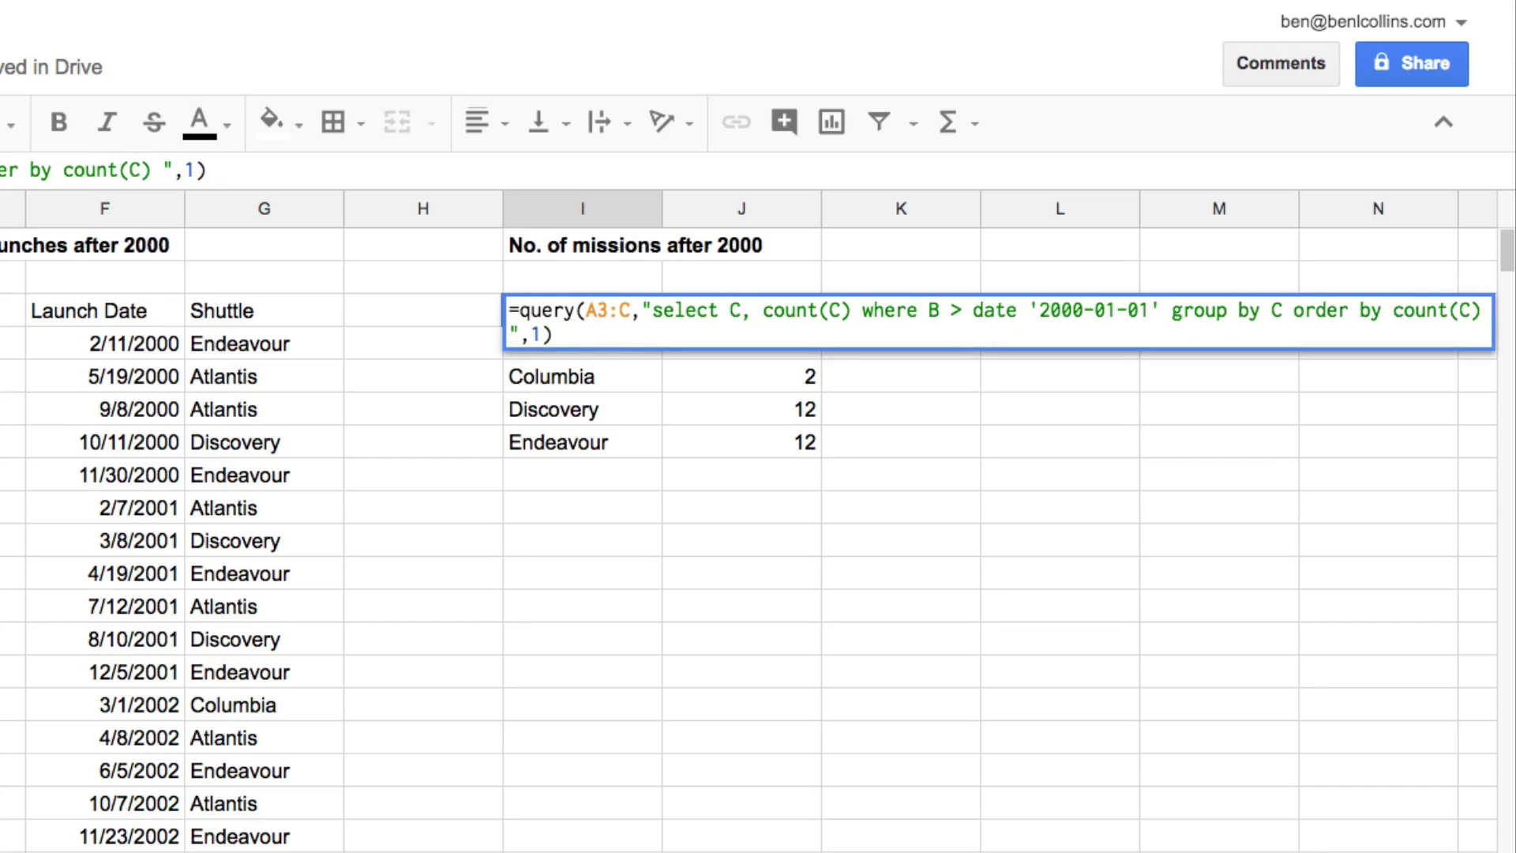
text(desc)
key(Return)
click(582, 311)
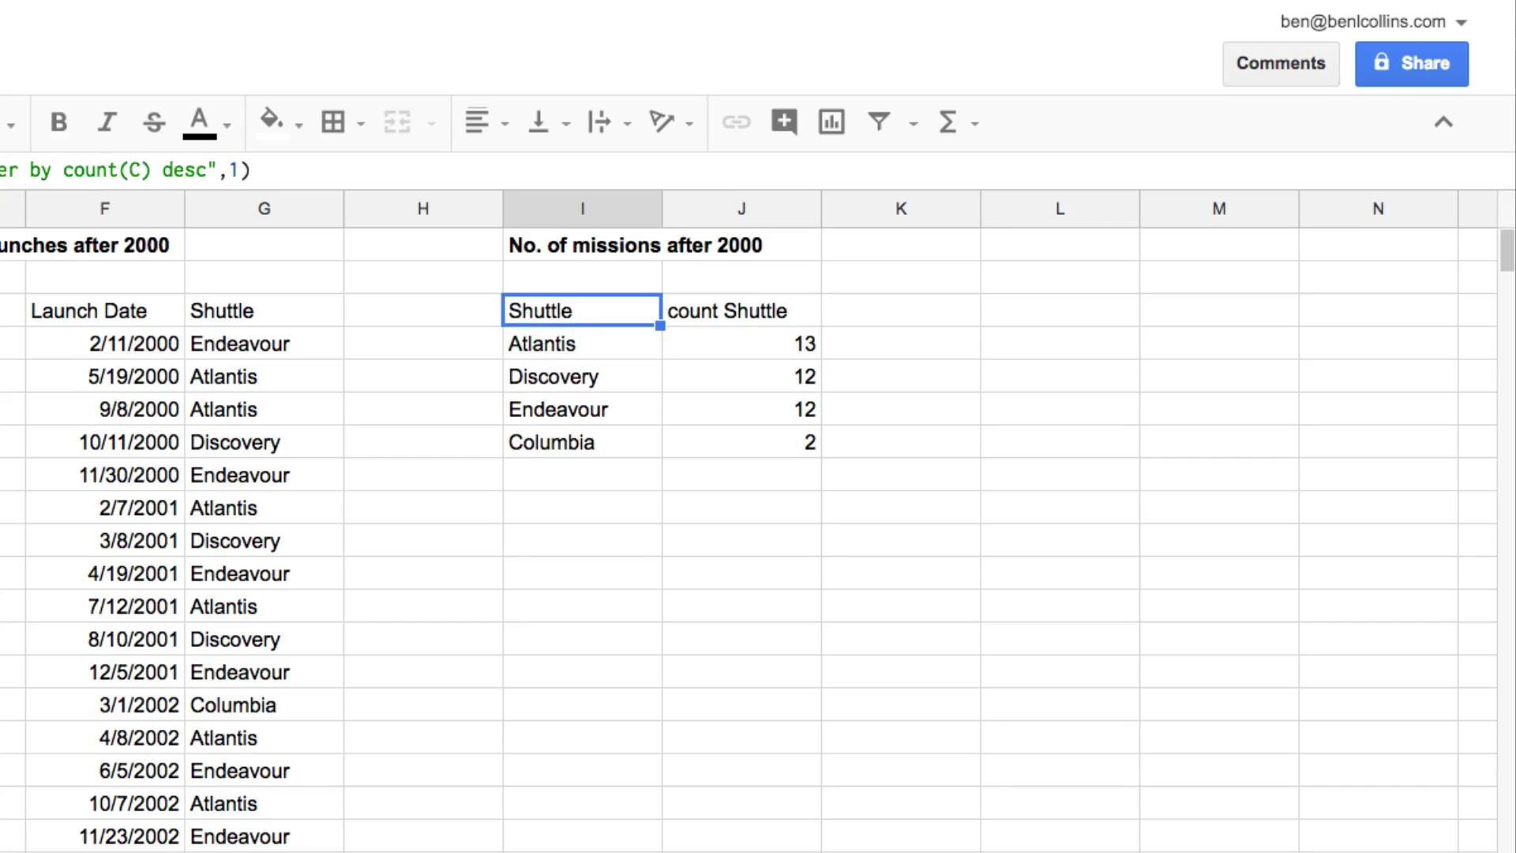
Append label count(C) 'Total Missions' to the I3 query and commit the formula
click(214, 169)
text(1)
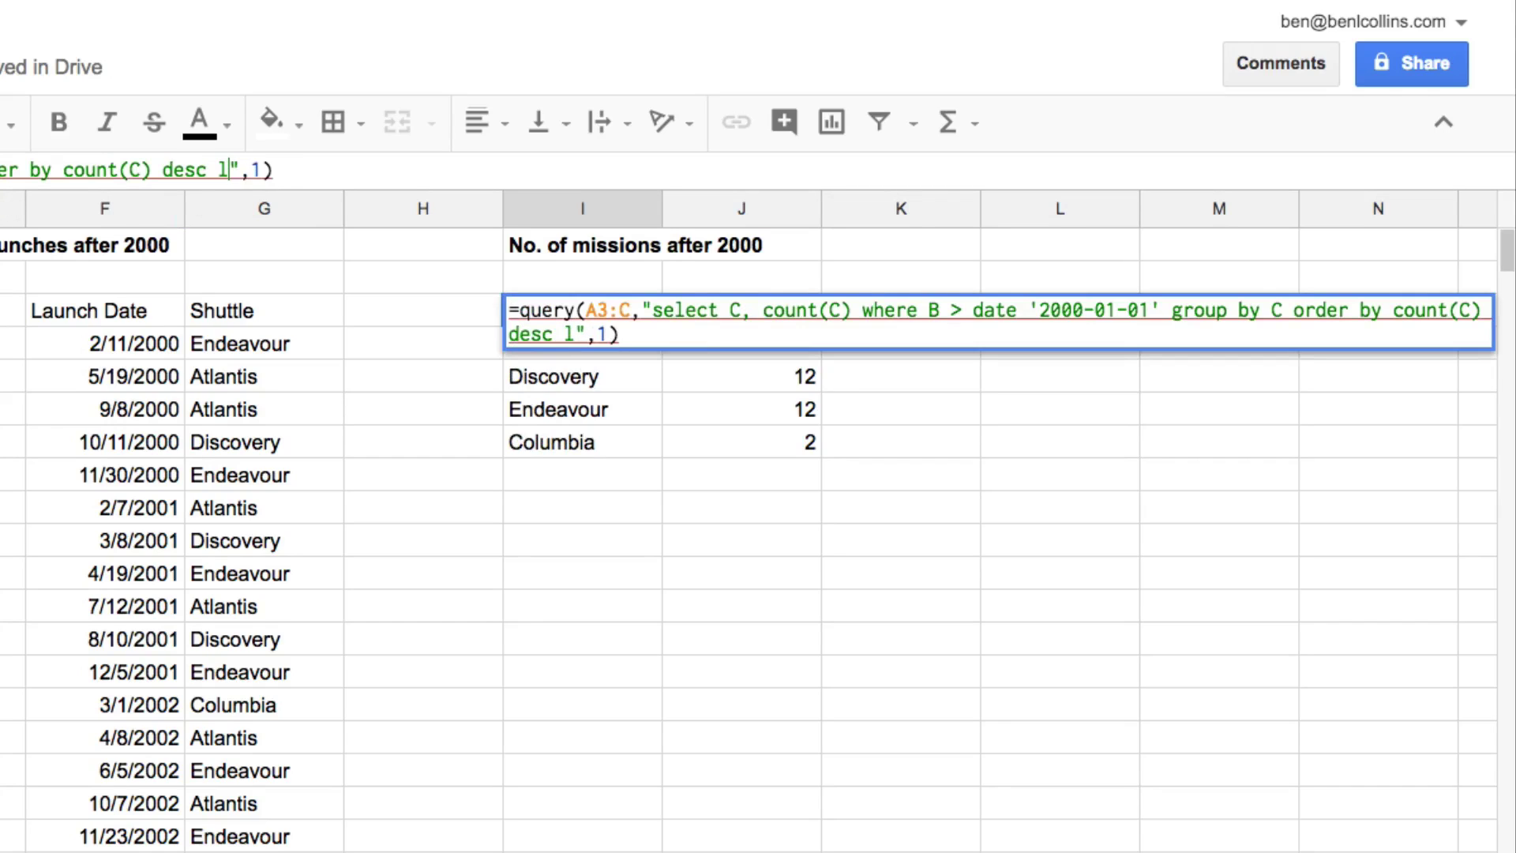
text(abel cou)
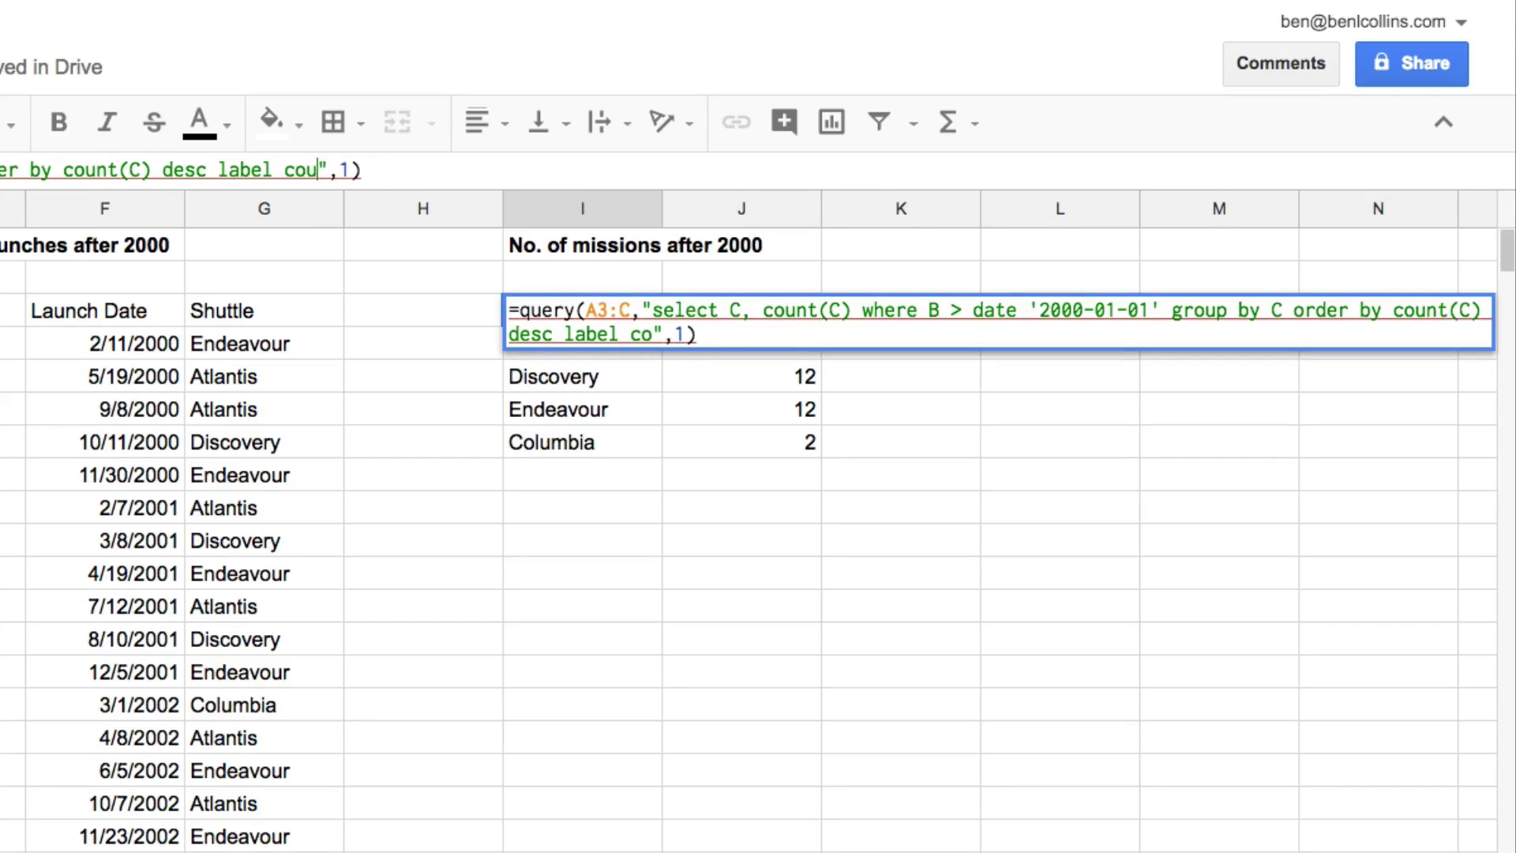
text(nt())
key(BackSpace)
text(C))
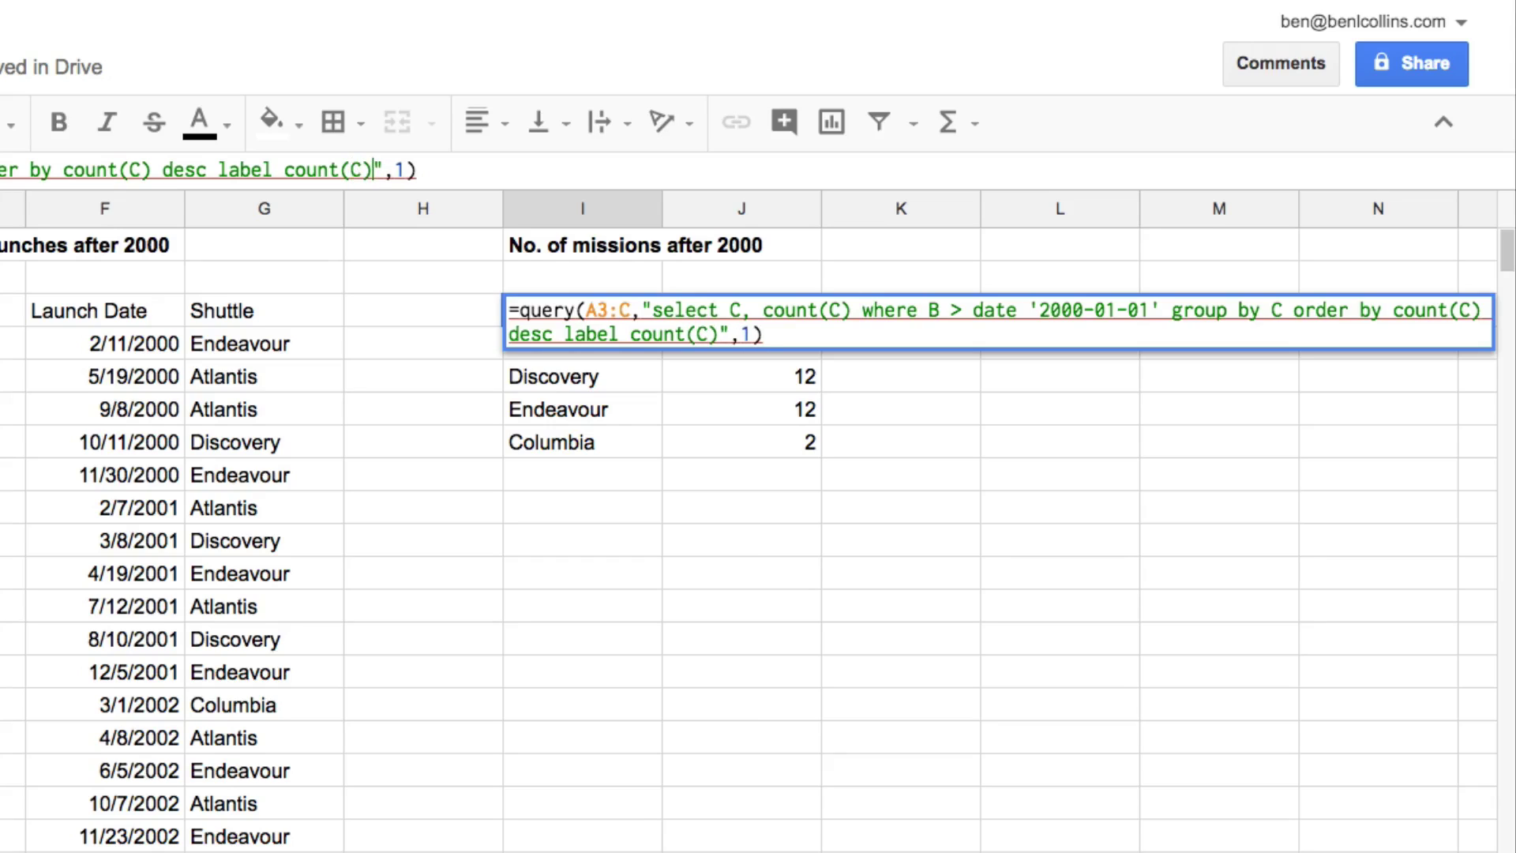
text( ')
text(Totla)
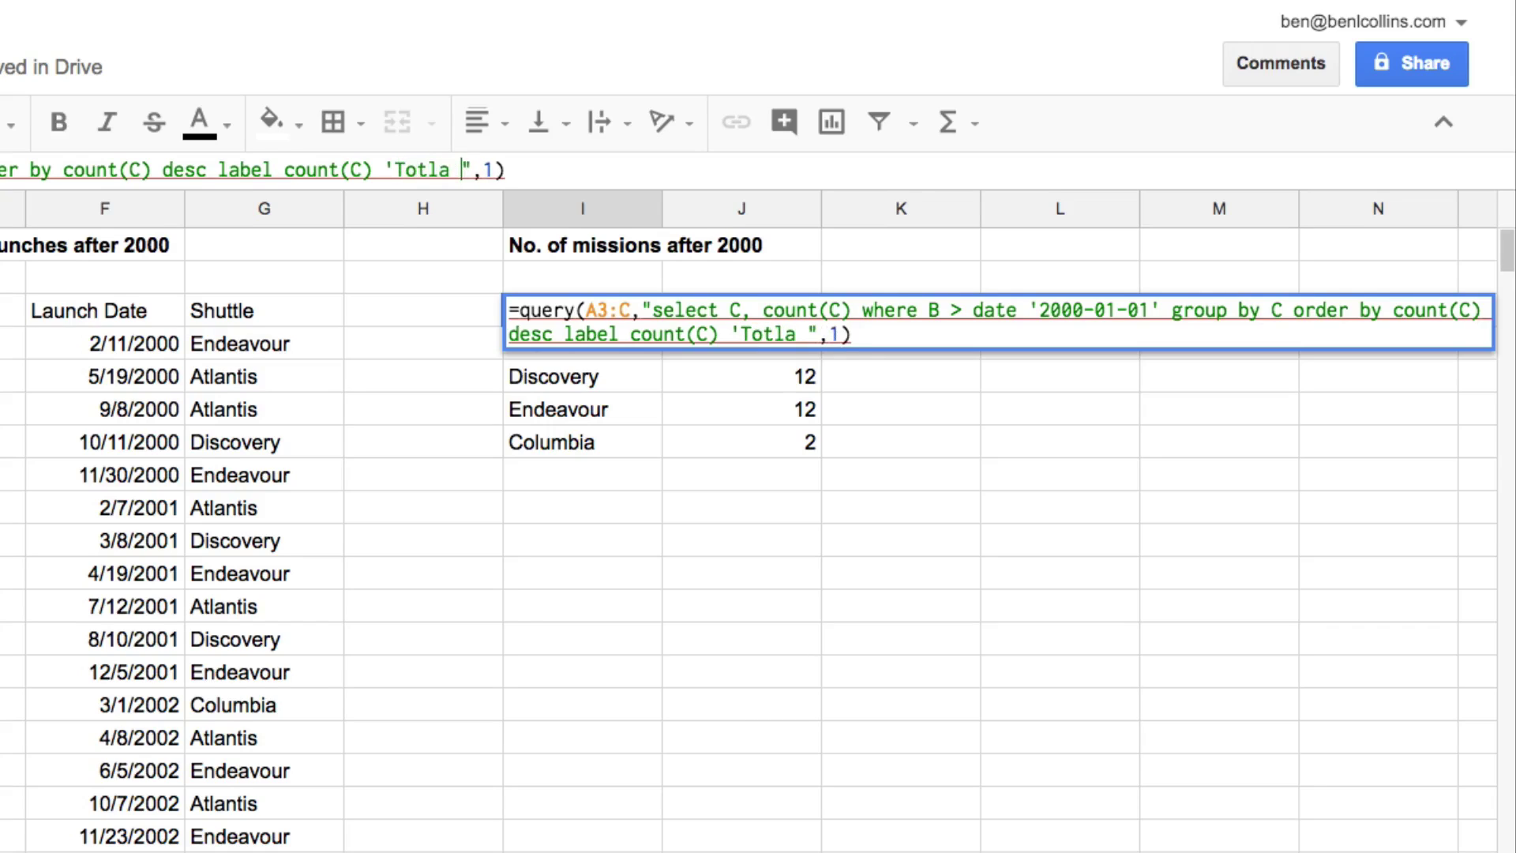
key(BackSpace)
key(BackSpace)
key(BackSpace)
text(al Missions)
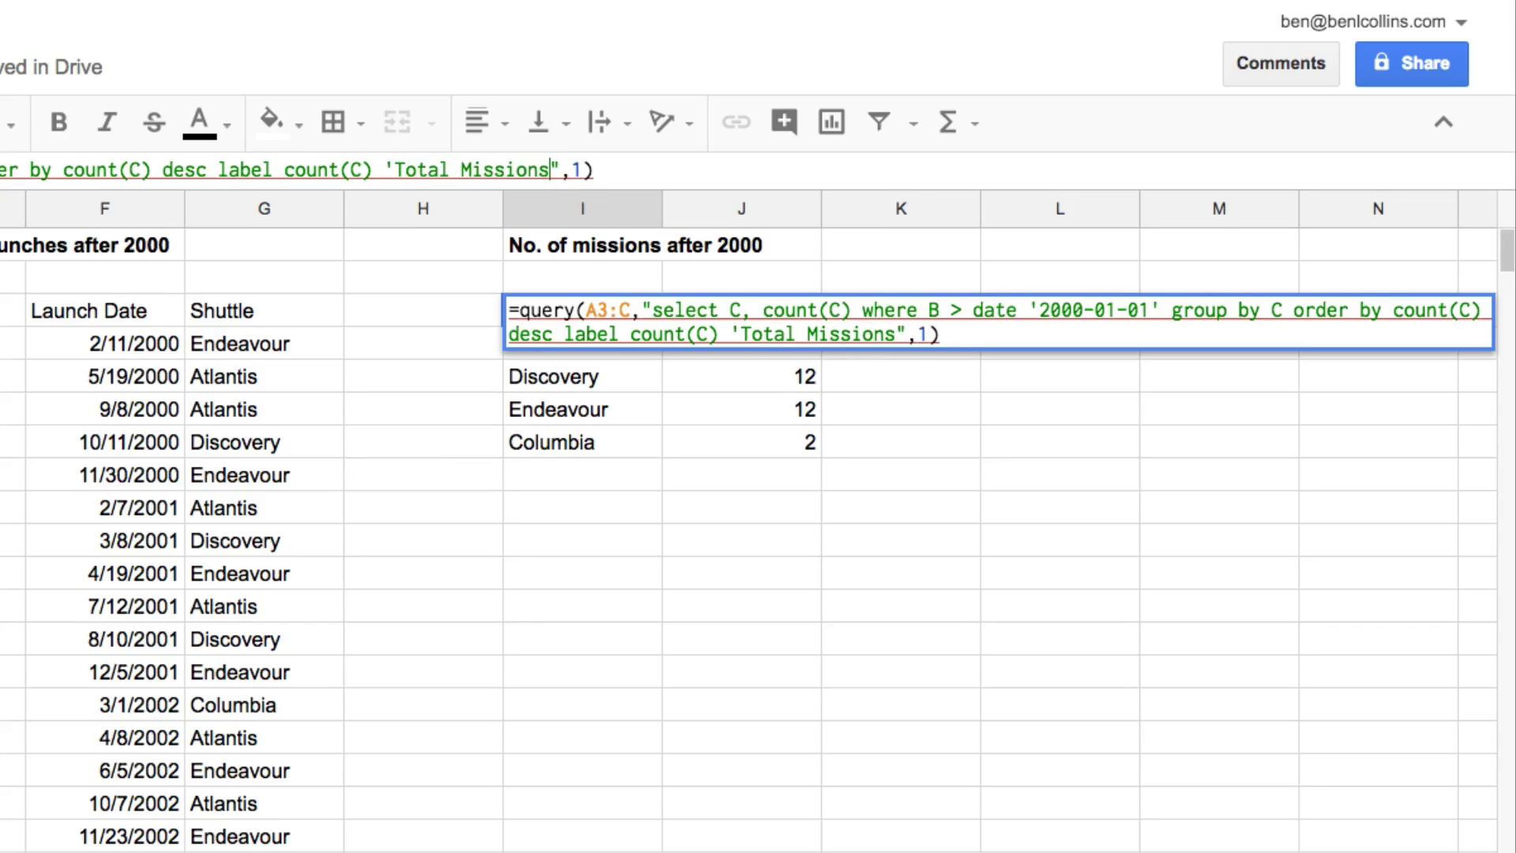
text(')
key(Return)
click(582, 310)
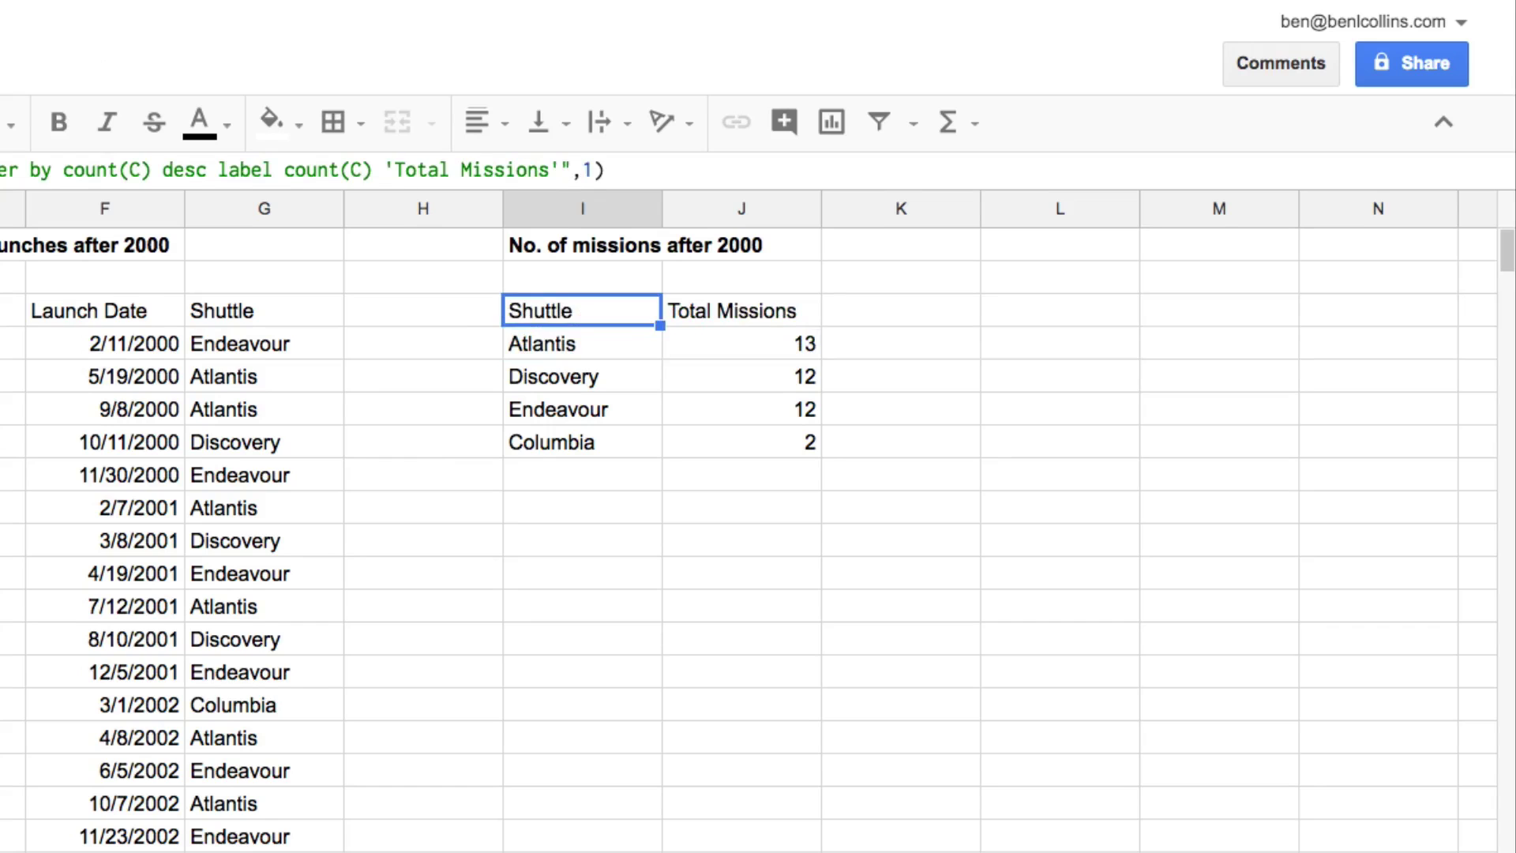
Center and bold the header cells I3:J3 of the mission count table
shift+click(741, 310)
key(ctrl+shift+e)
key(ctrl+b)
click(582, 344)
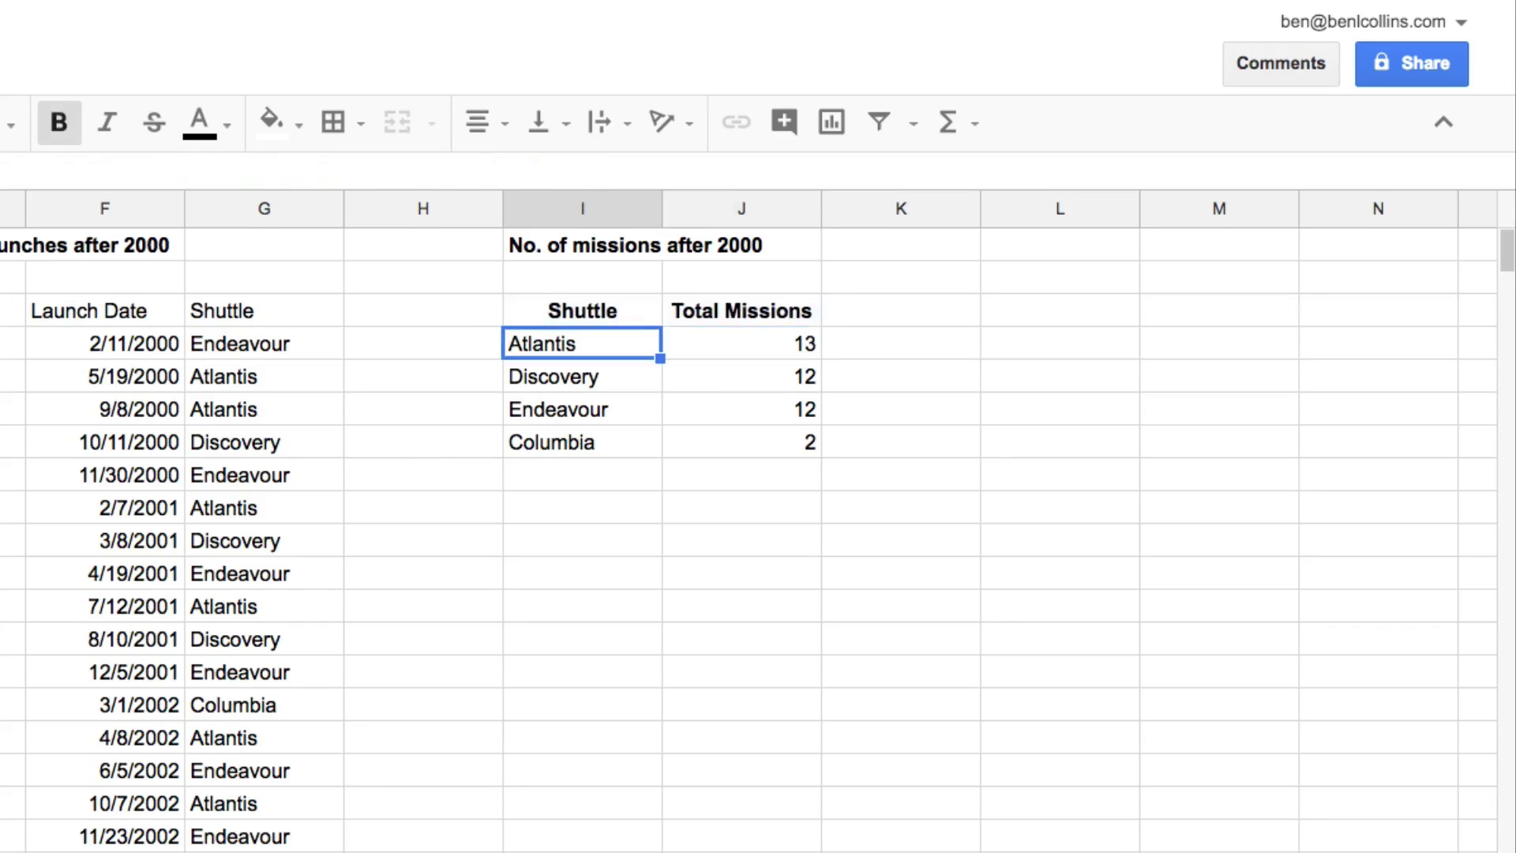
click(741, 343)
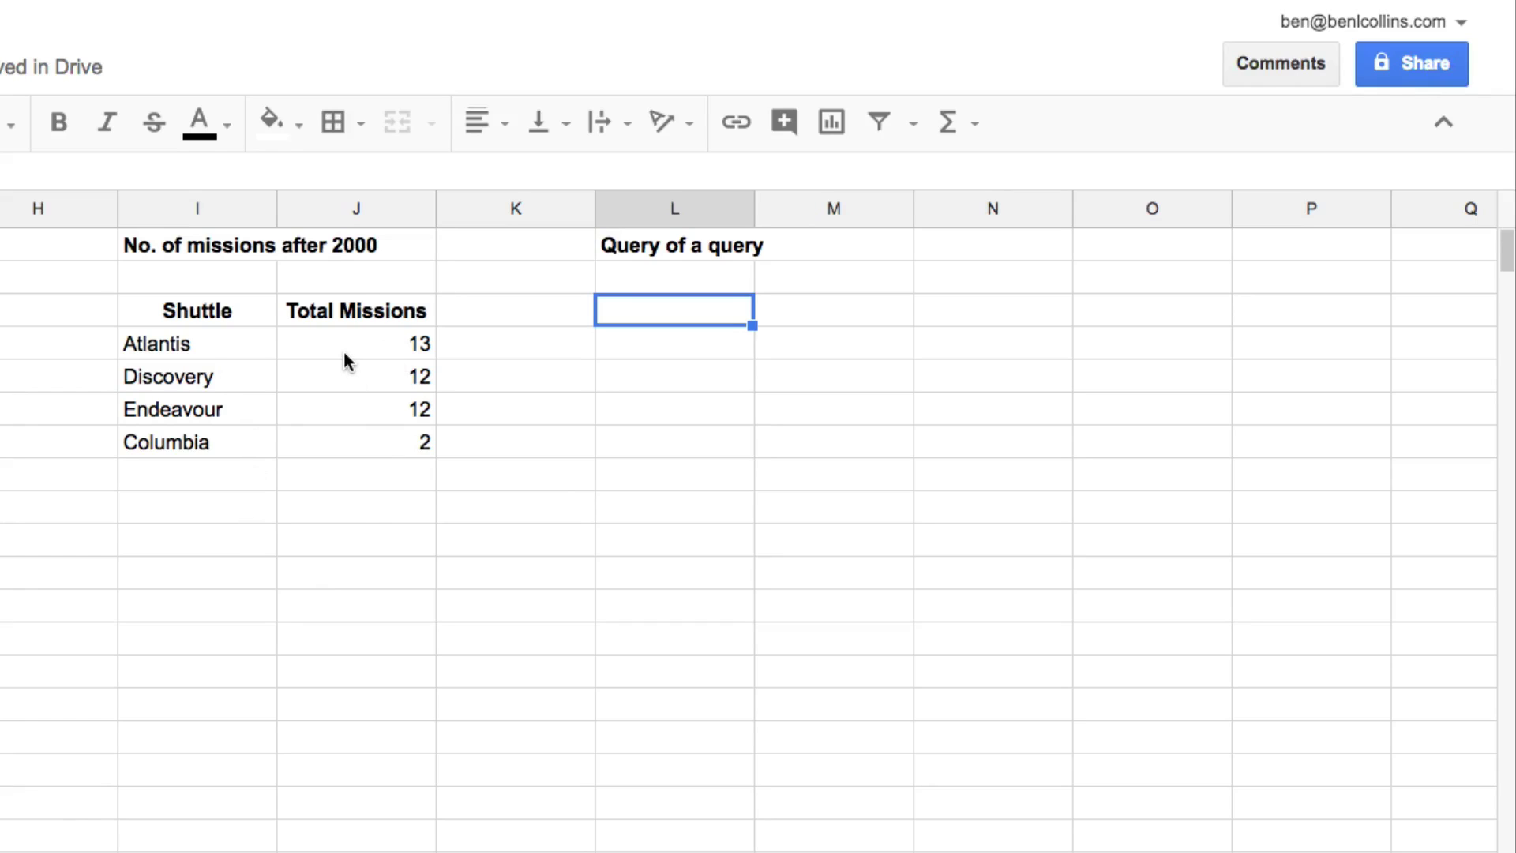
Start a QUERY formula in L3 with the mission count table I3:J7 as its data range
text(=query()
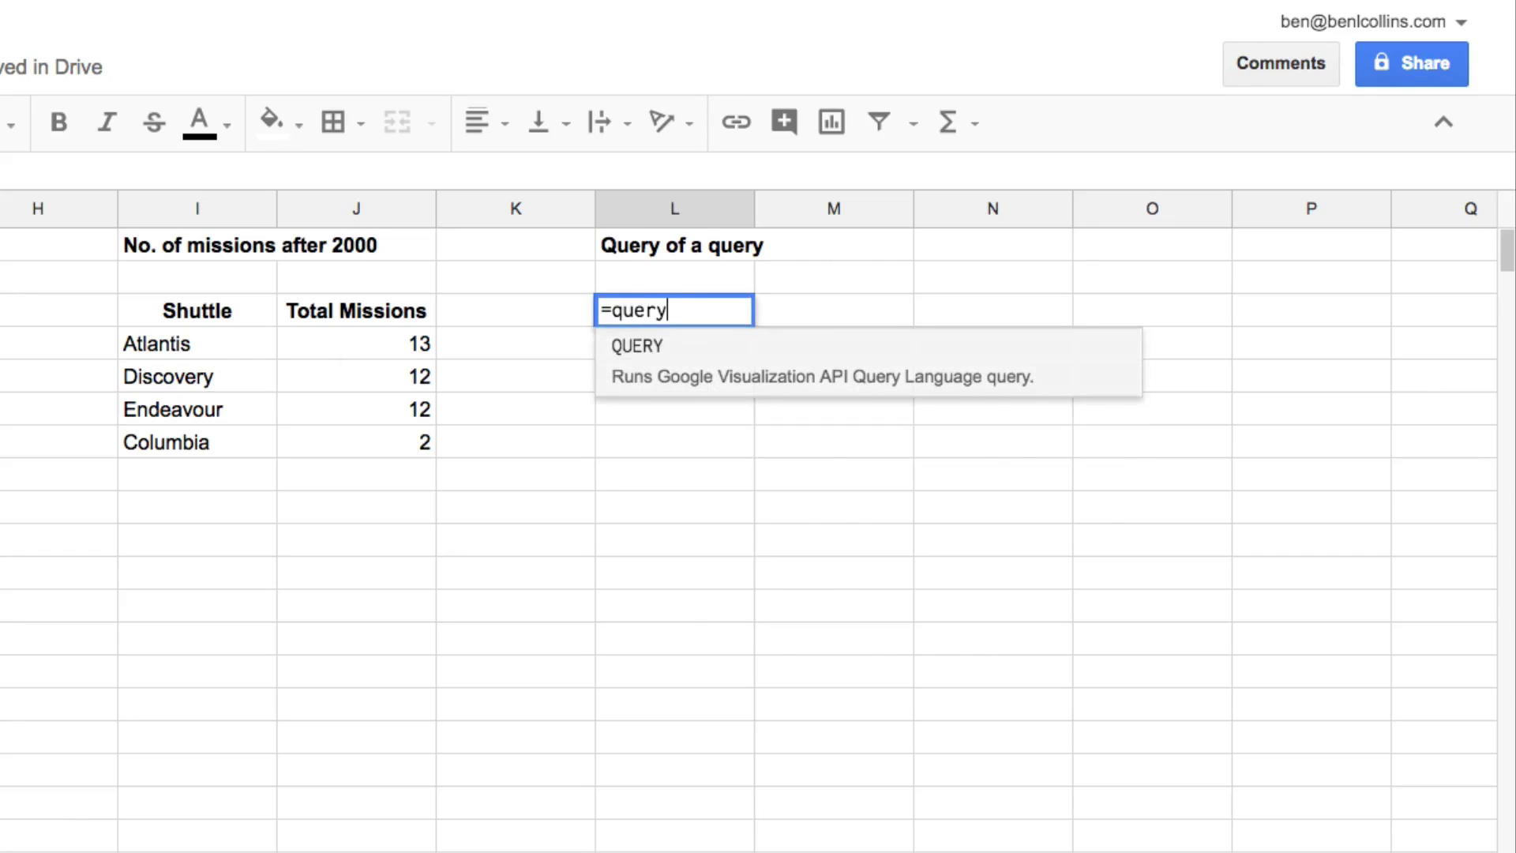
key(Left)
key(Left)
key(Left)
key(shift+Right)
key(shift+Down)
key(shift+Down)
key(shift+Down)
key(shift+Down)
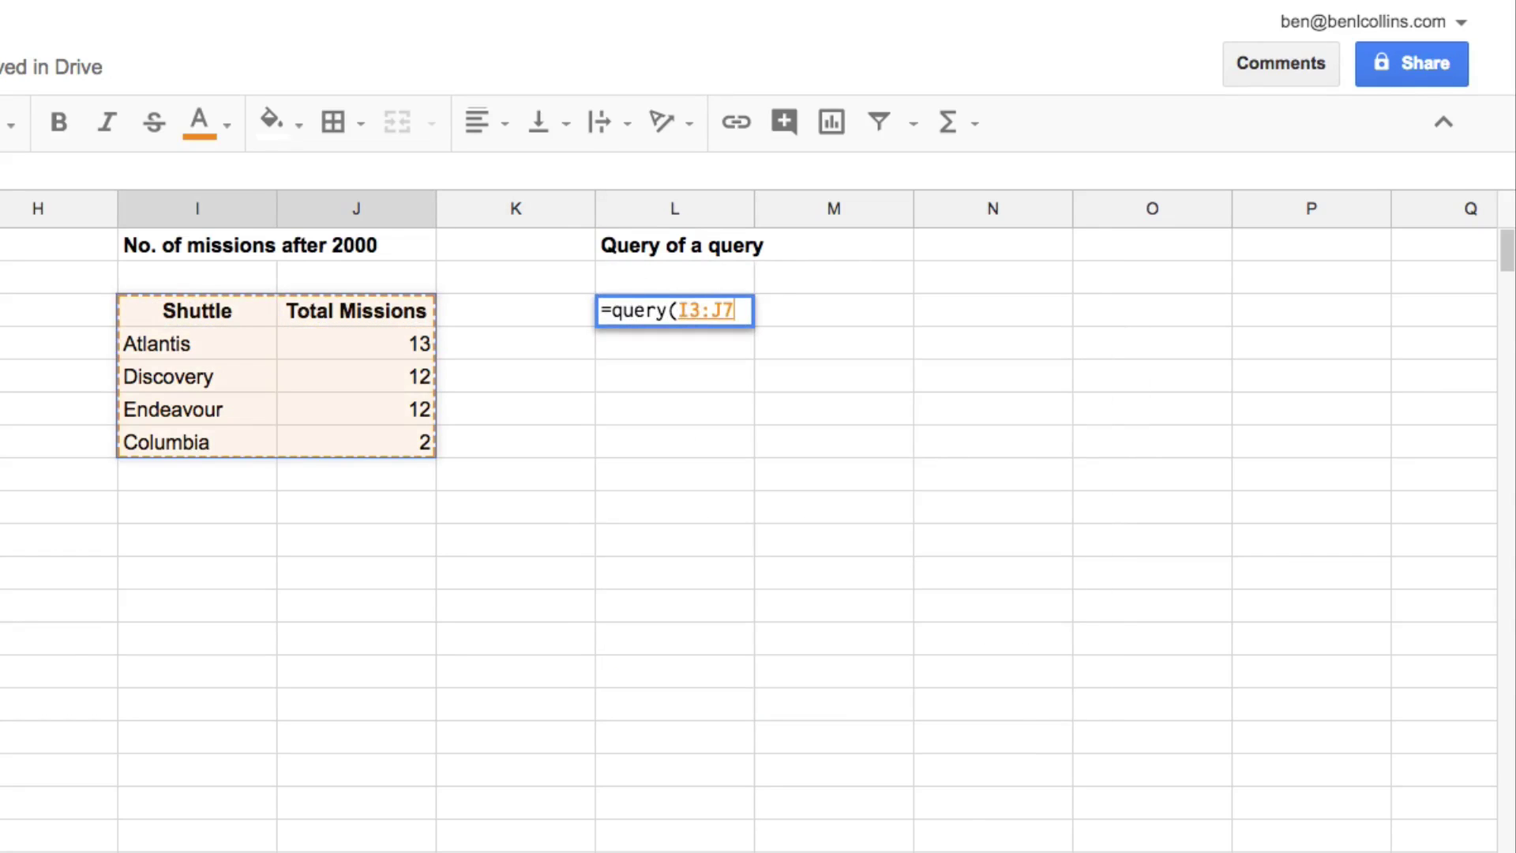
text(,)
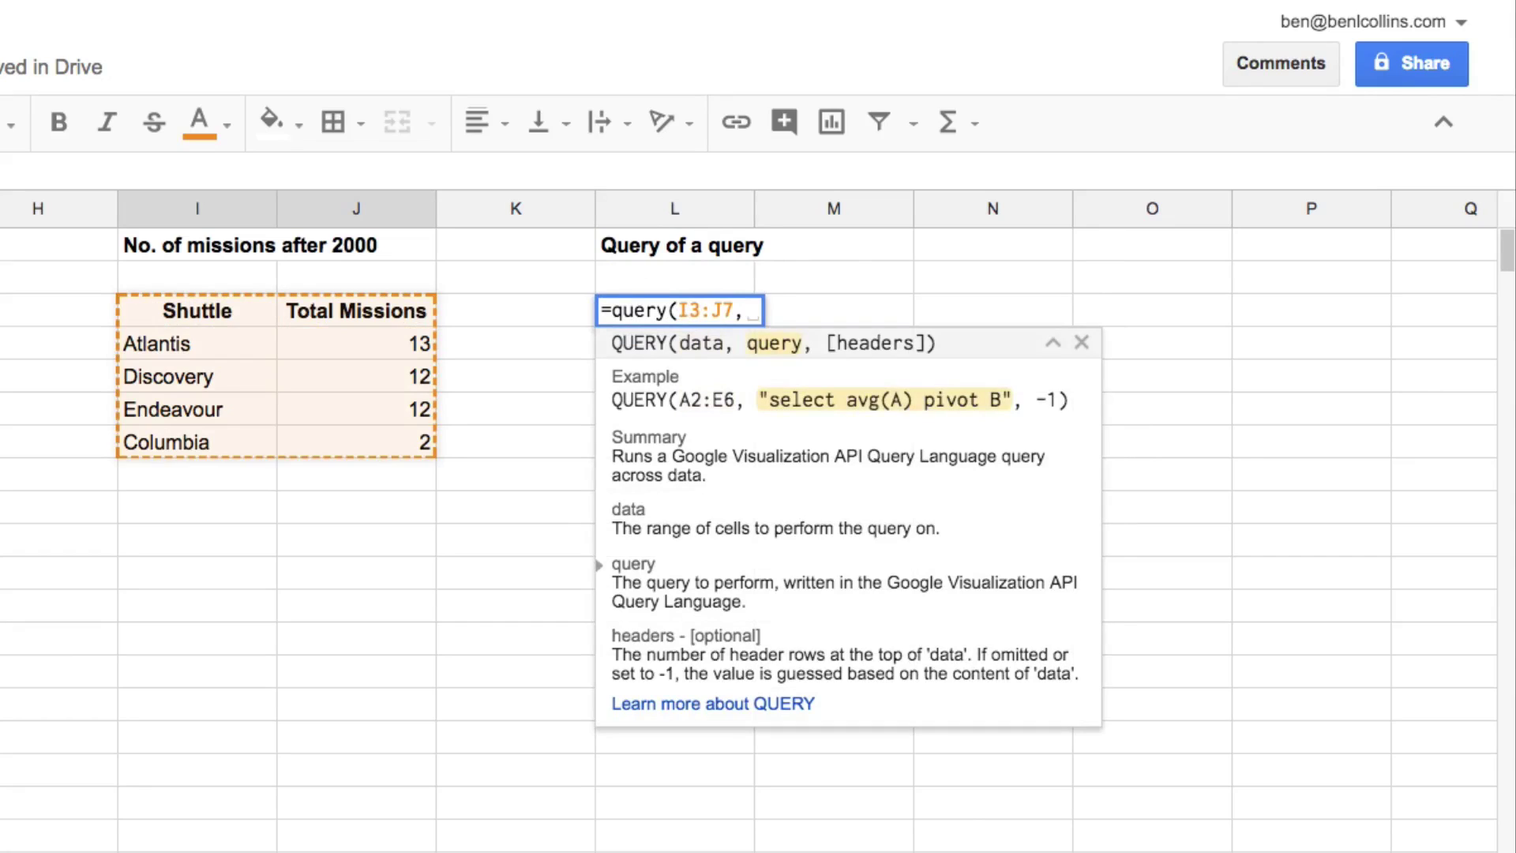
Complete the L3 query with "select sum(J), avg(J)" and a headers value of 1, and commit the formula
text("select)
key(BackSpace)
key(BackSpace)
key(BackSpace)
text(le)
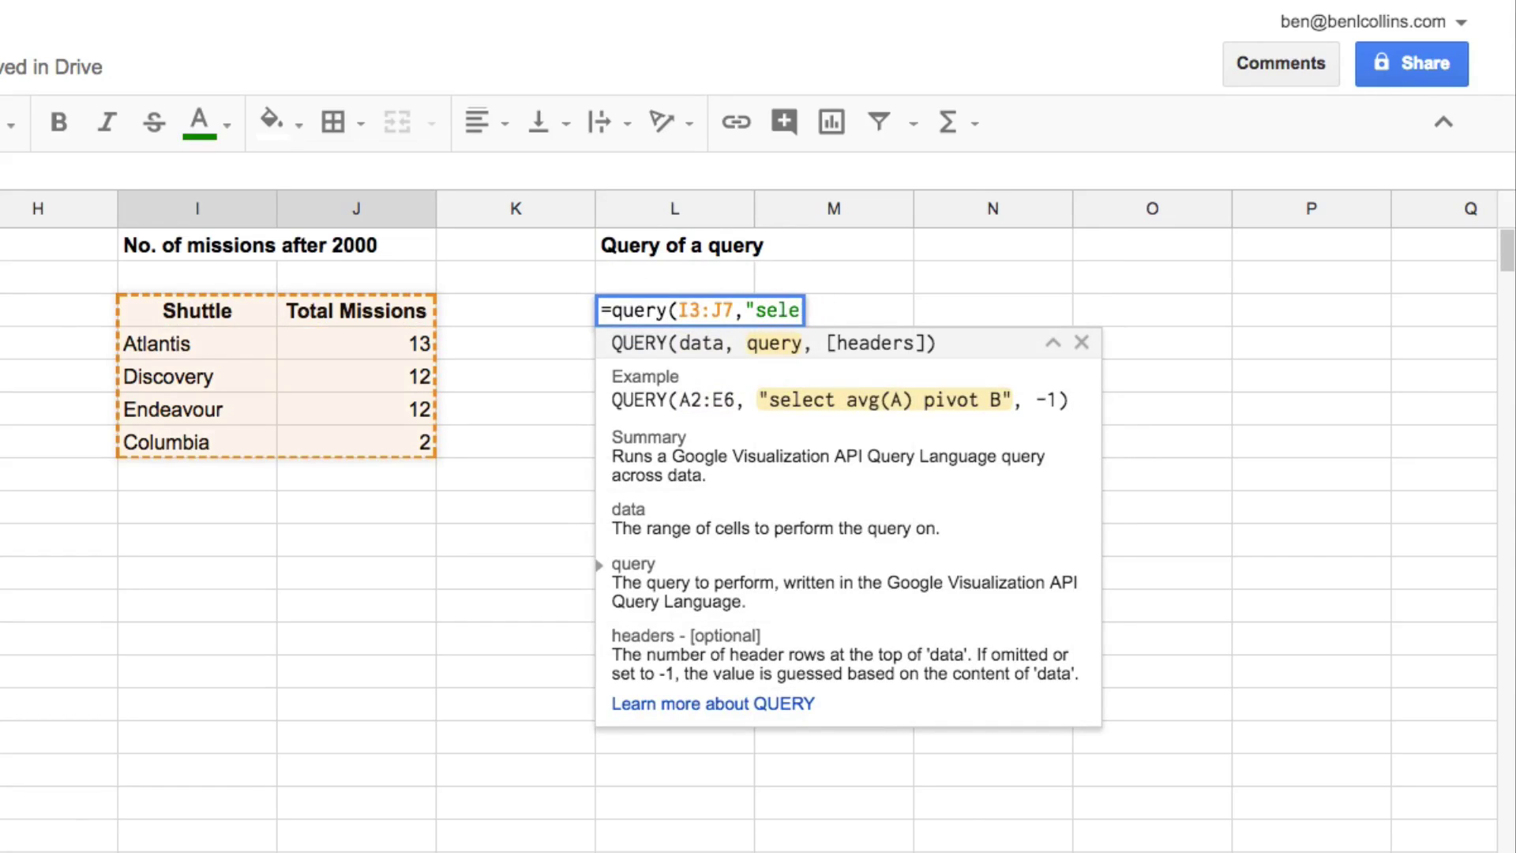
text(ct sum()
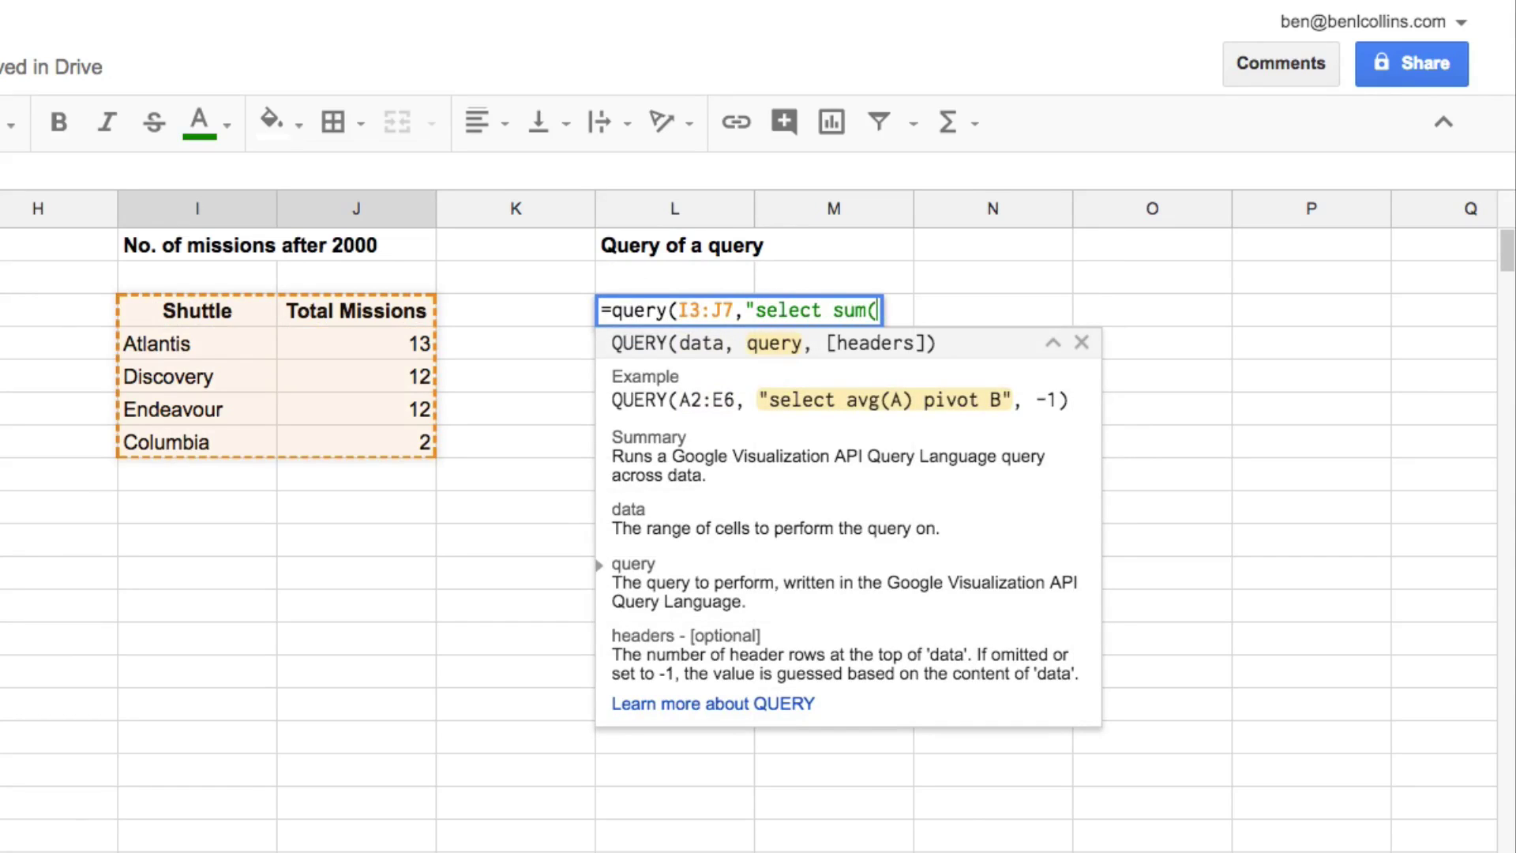
text(J), av)
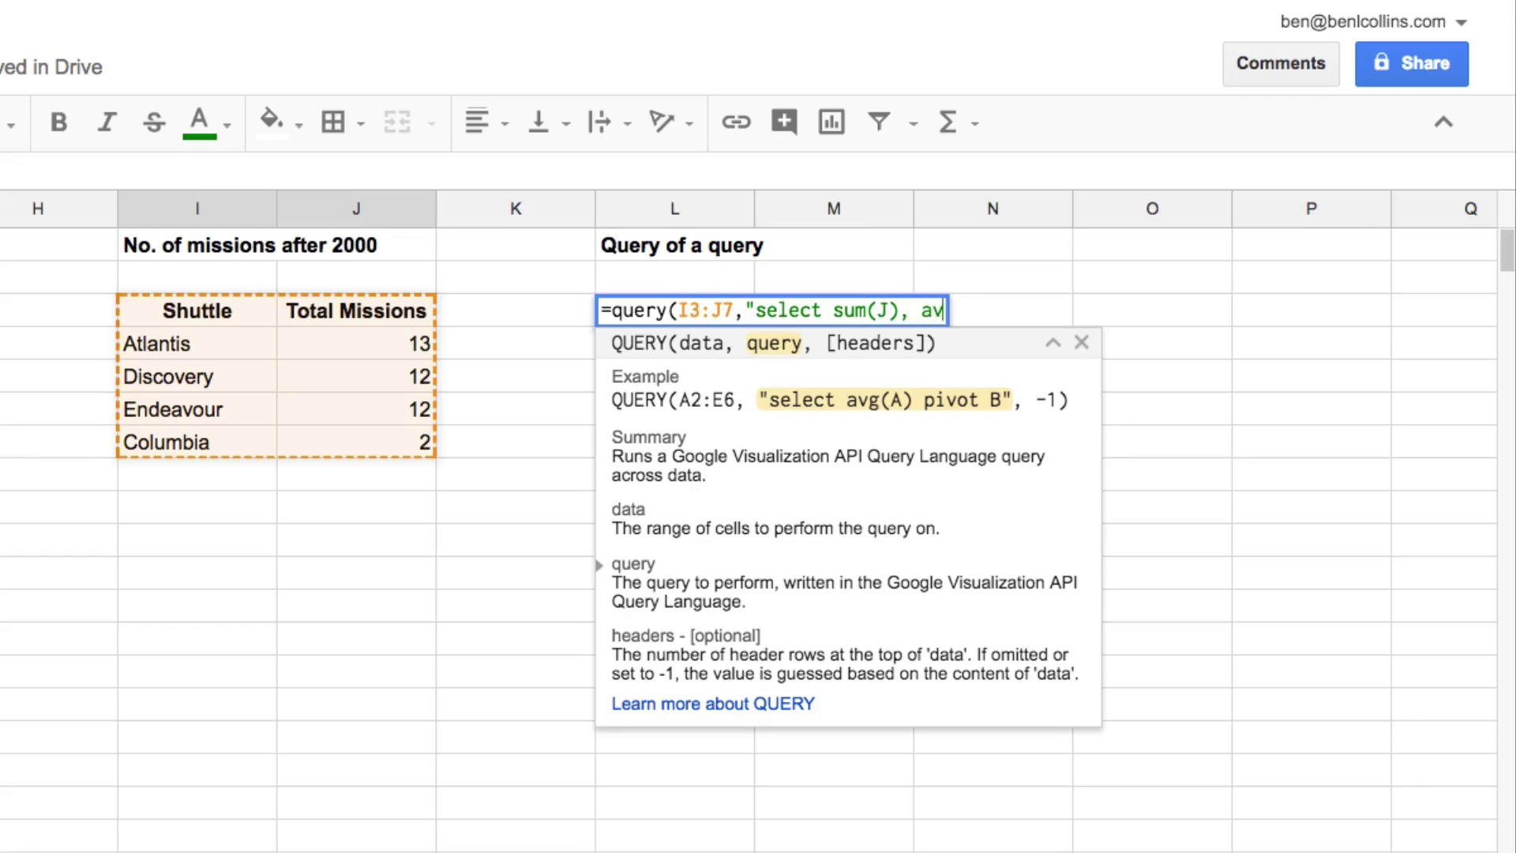
text(g(J))
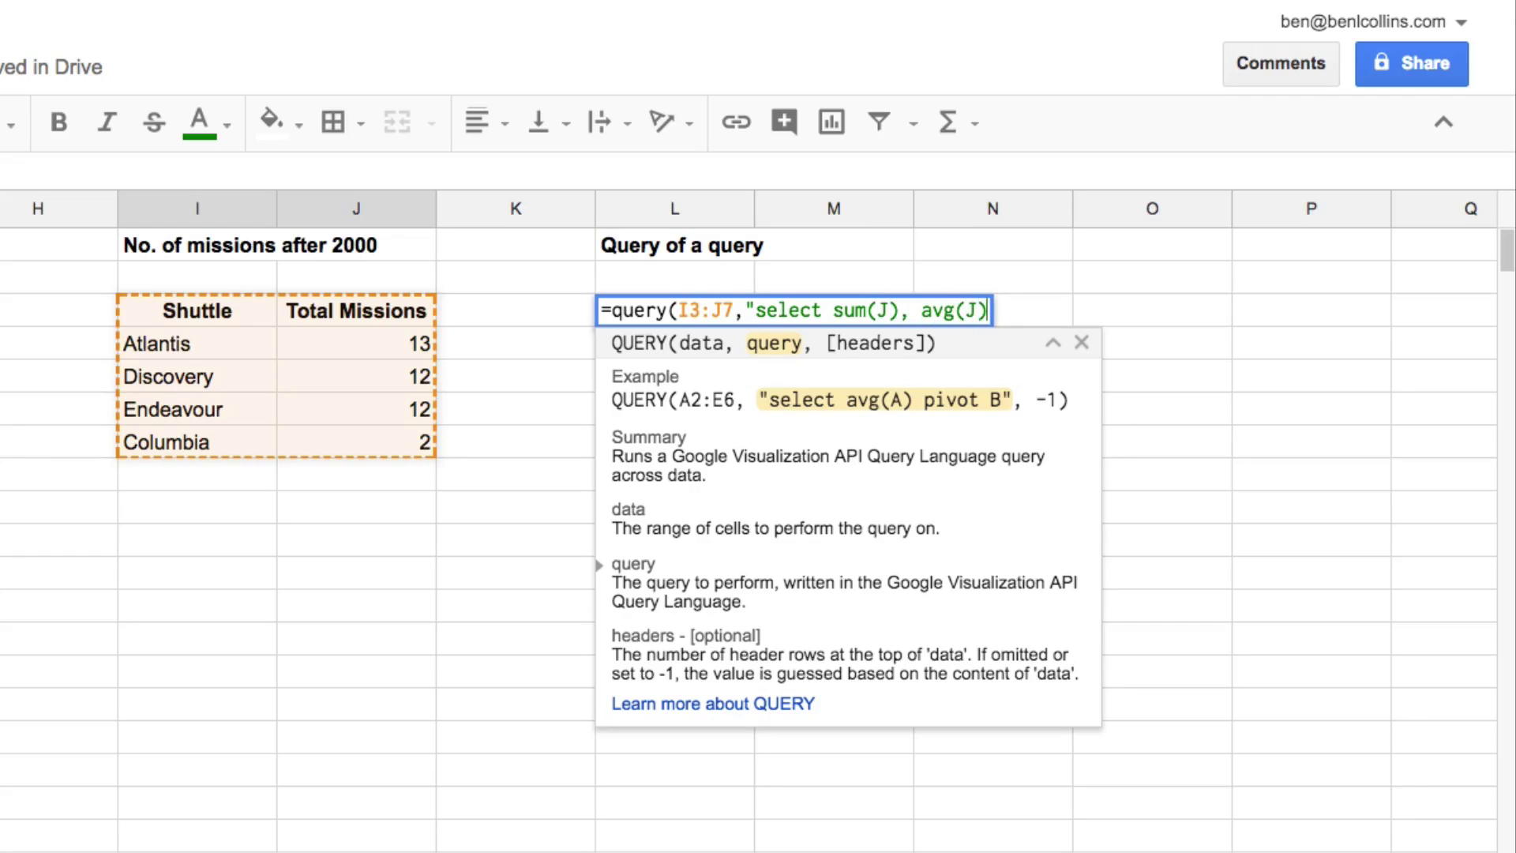
text(",1)
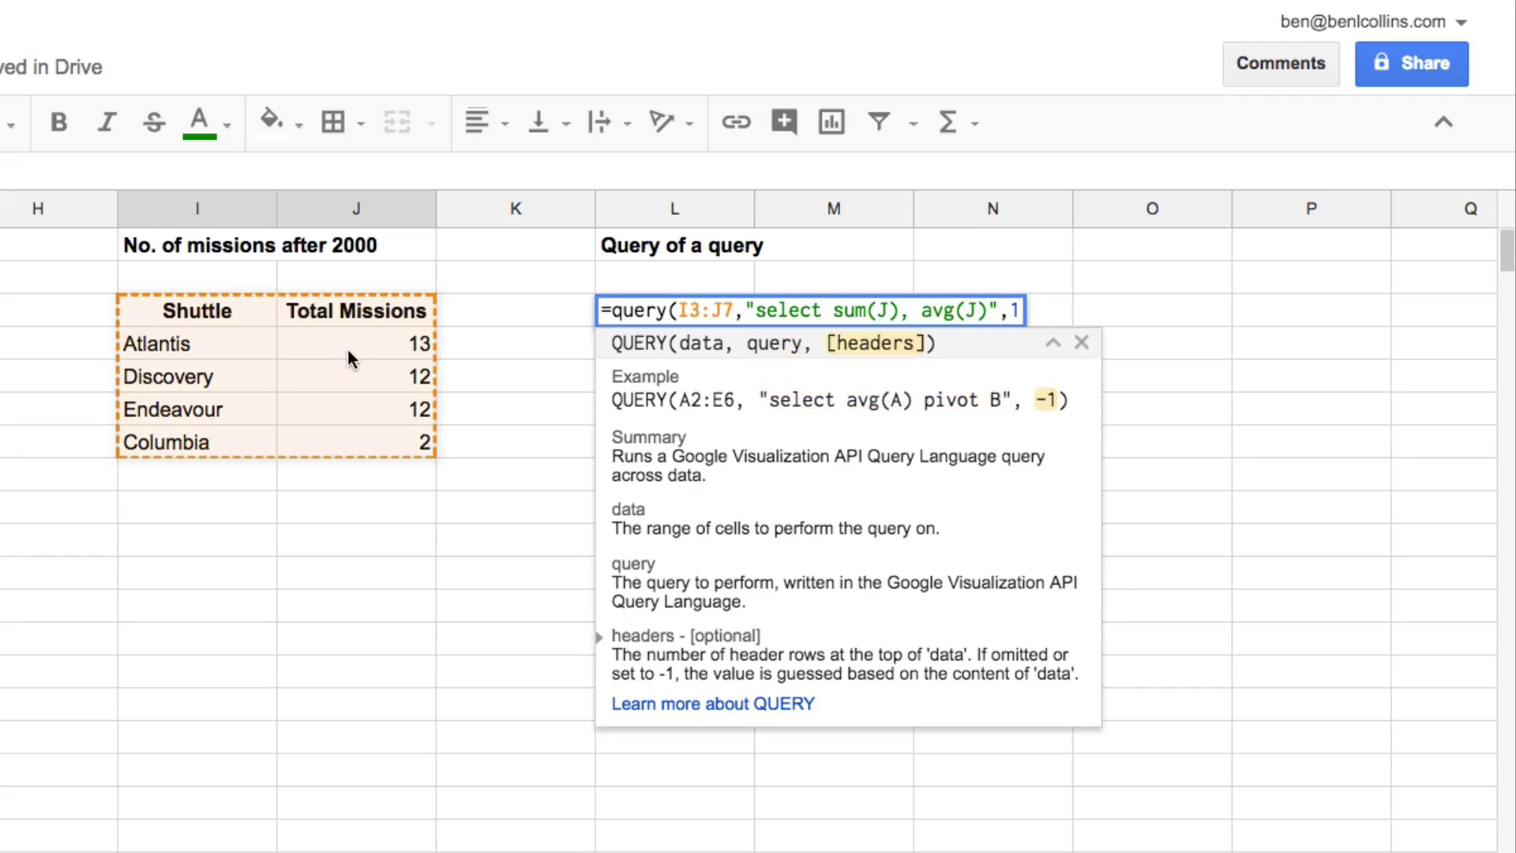
text())
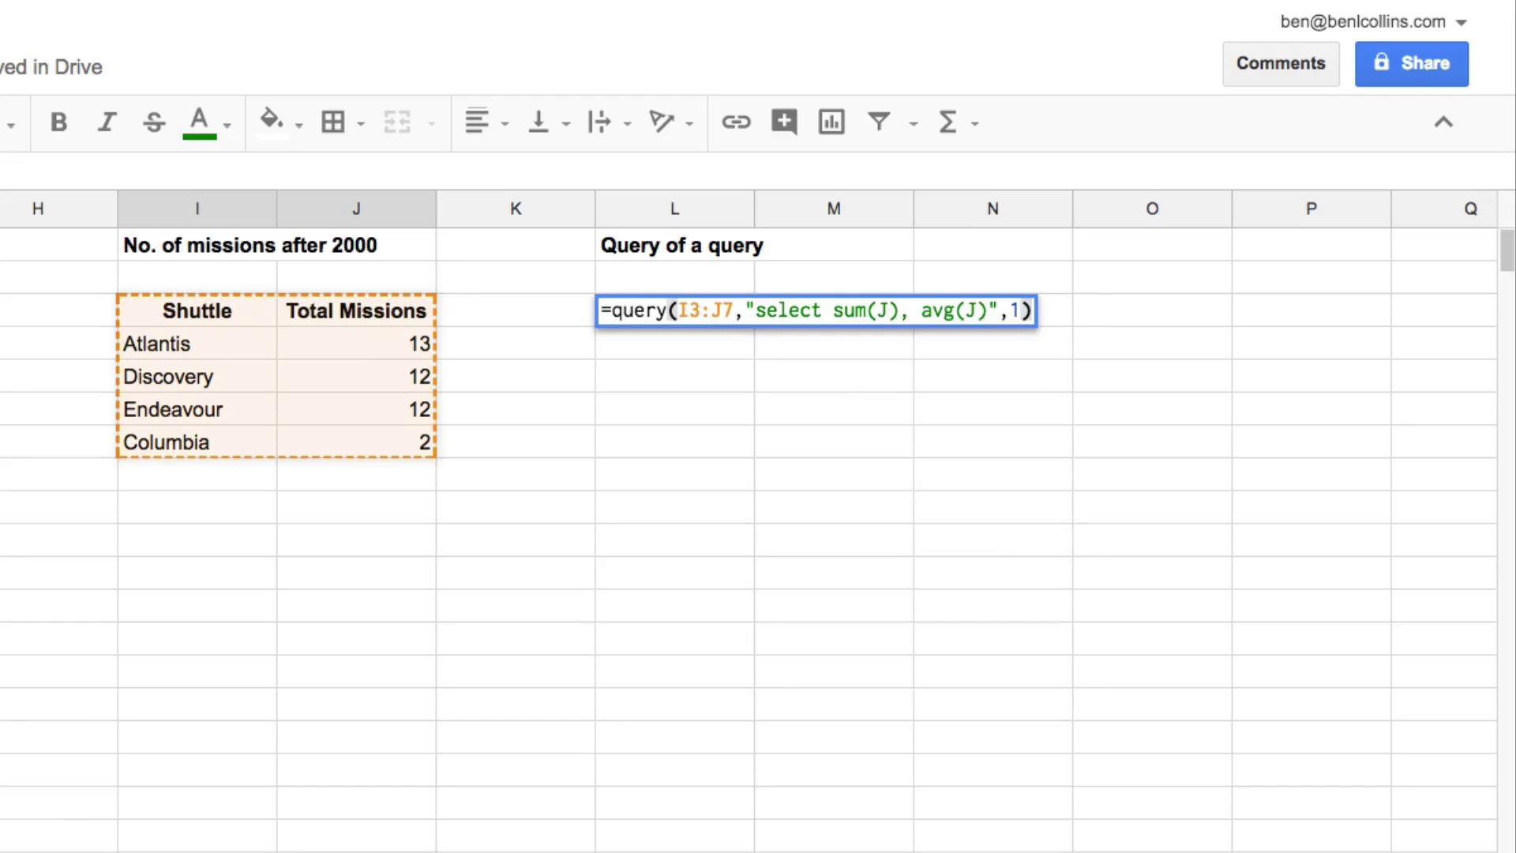
key(Return)
click(674, 310)
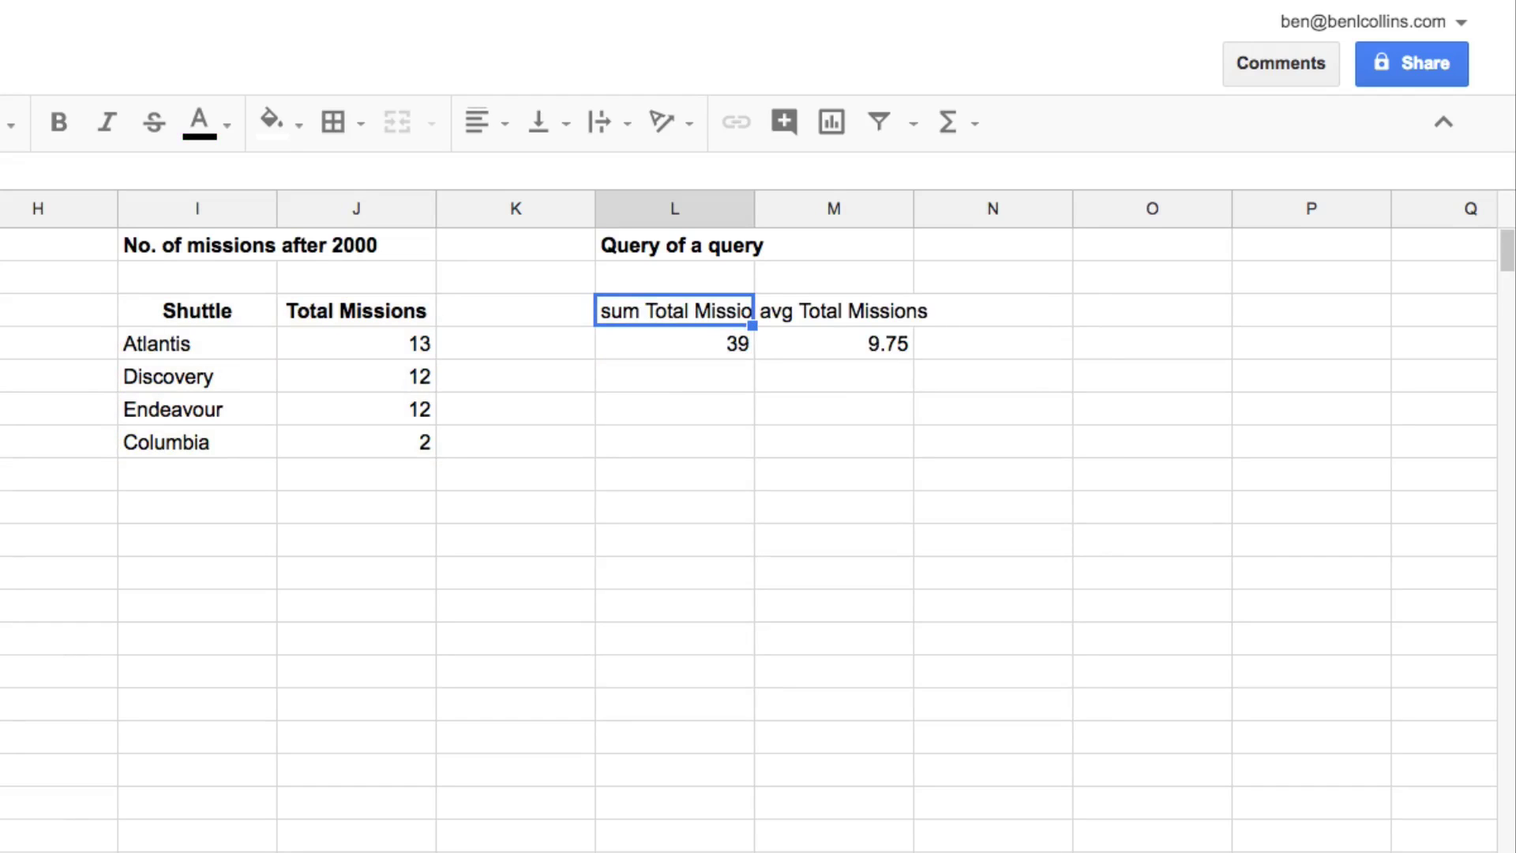
click(675, 343)
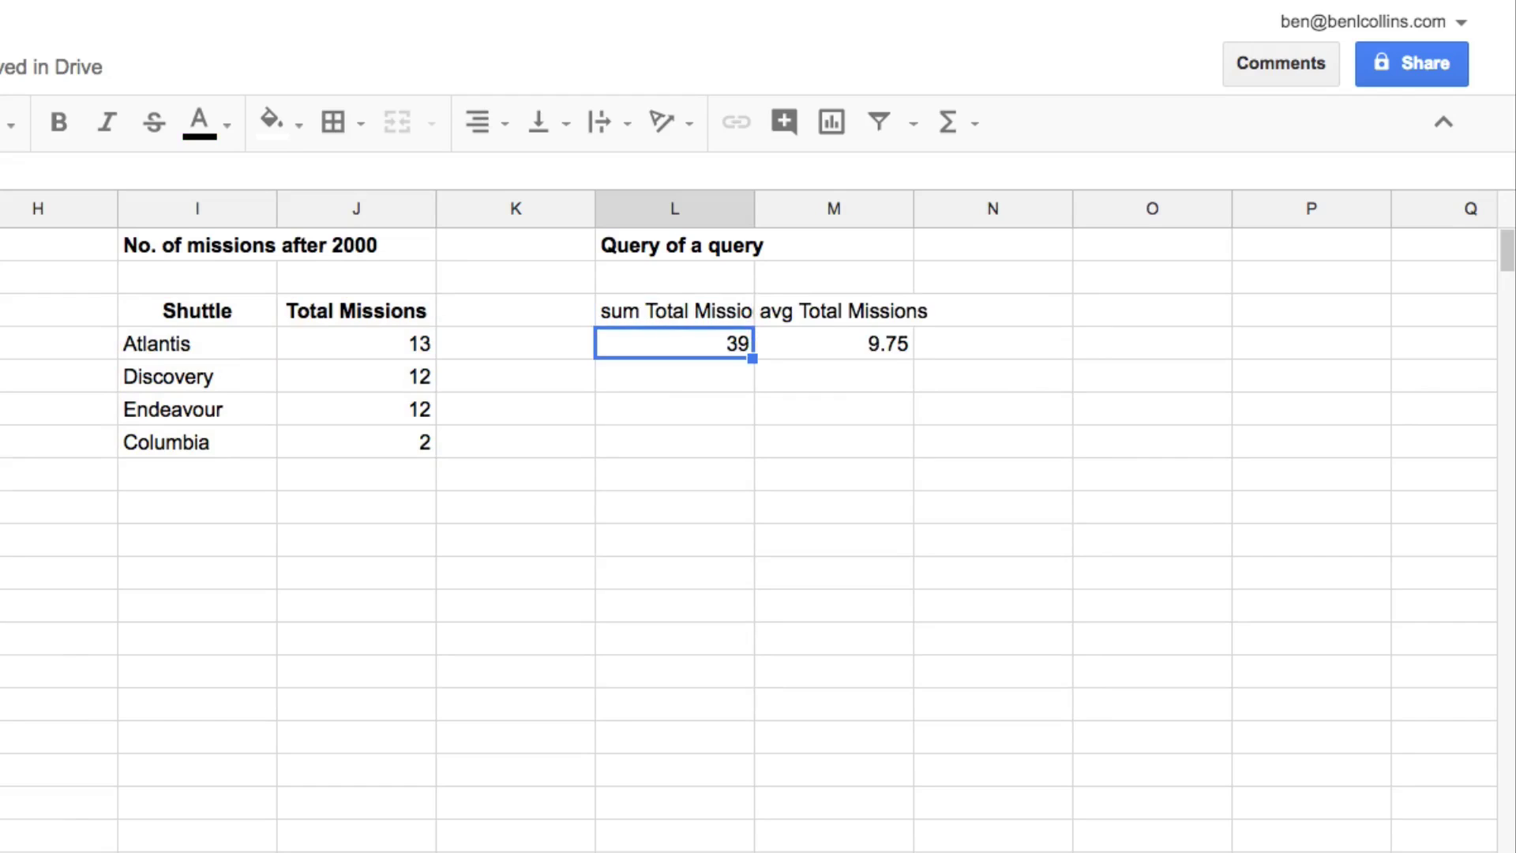
click(834, 310)
click(833, 343)
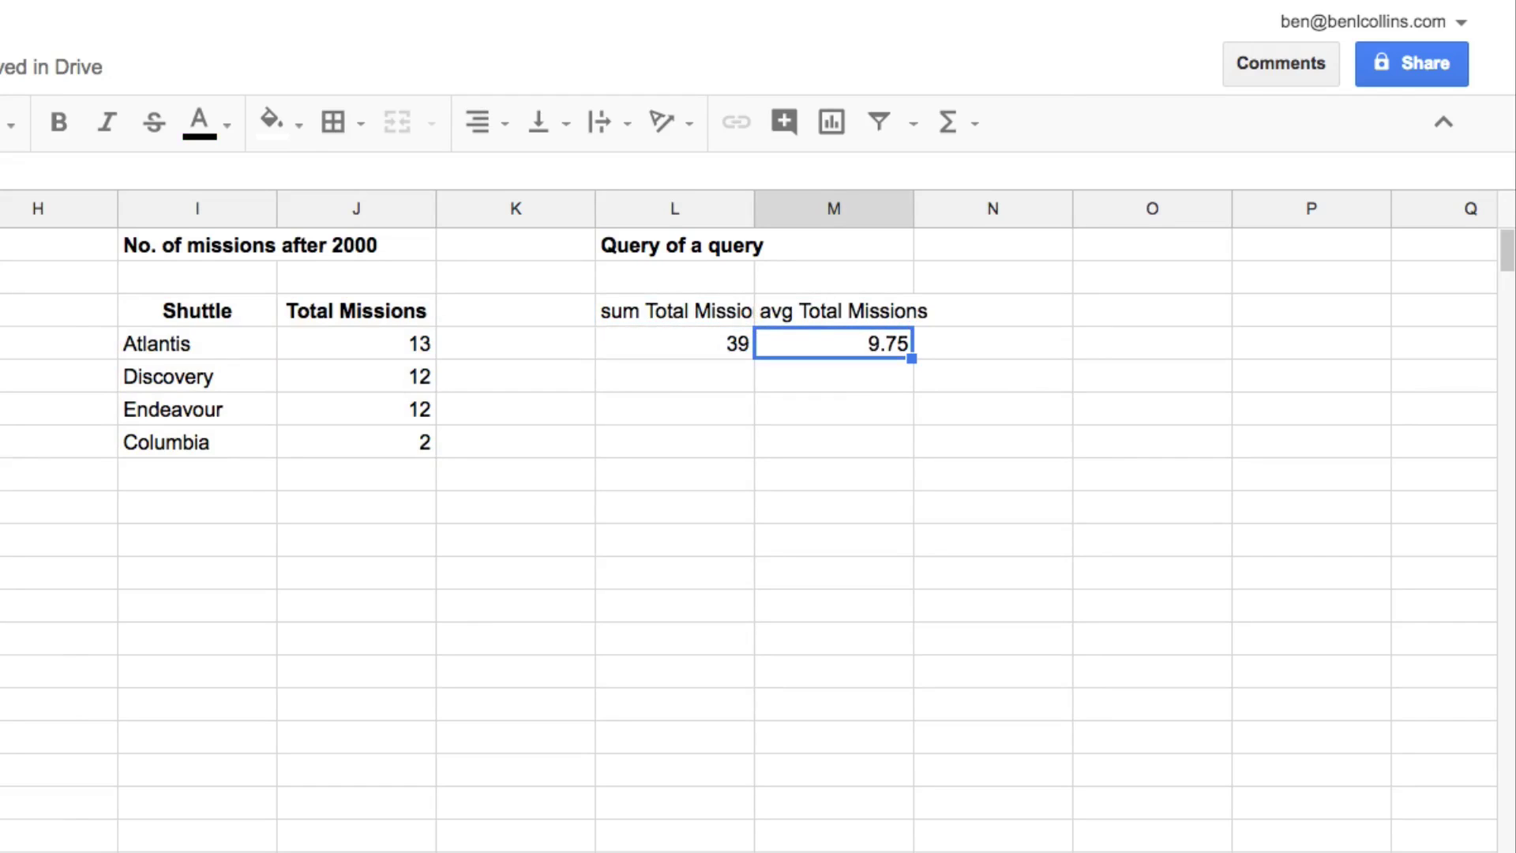
Copy the I3 query formula text without its equals sign, leaving the I3 formula as it is
click(675, 310)
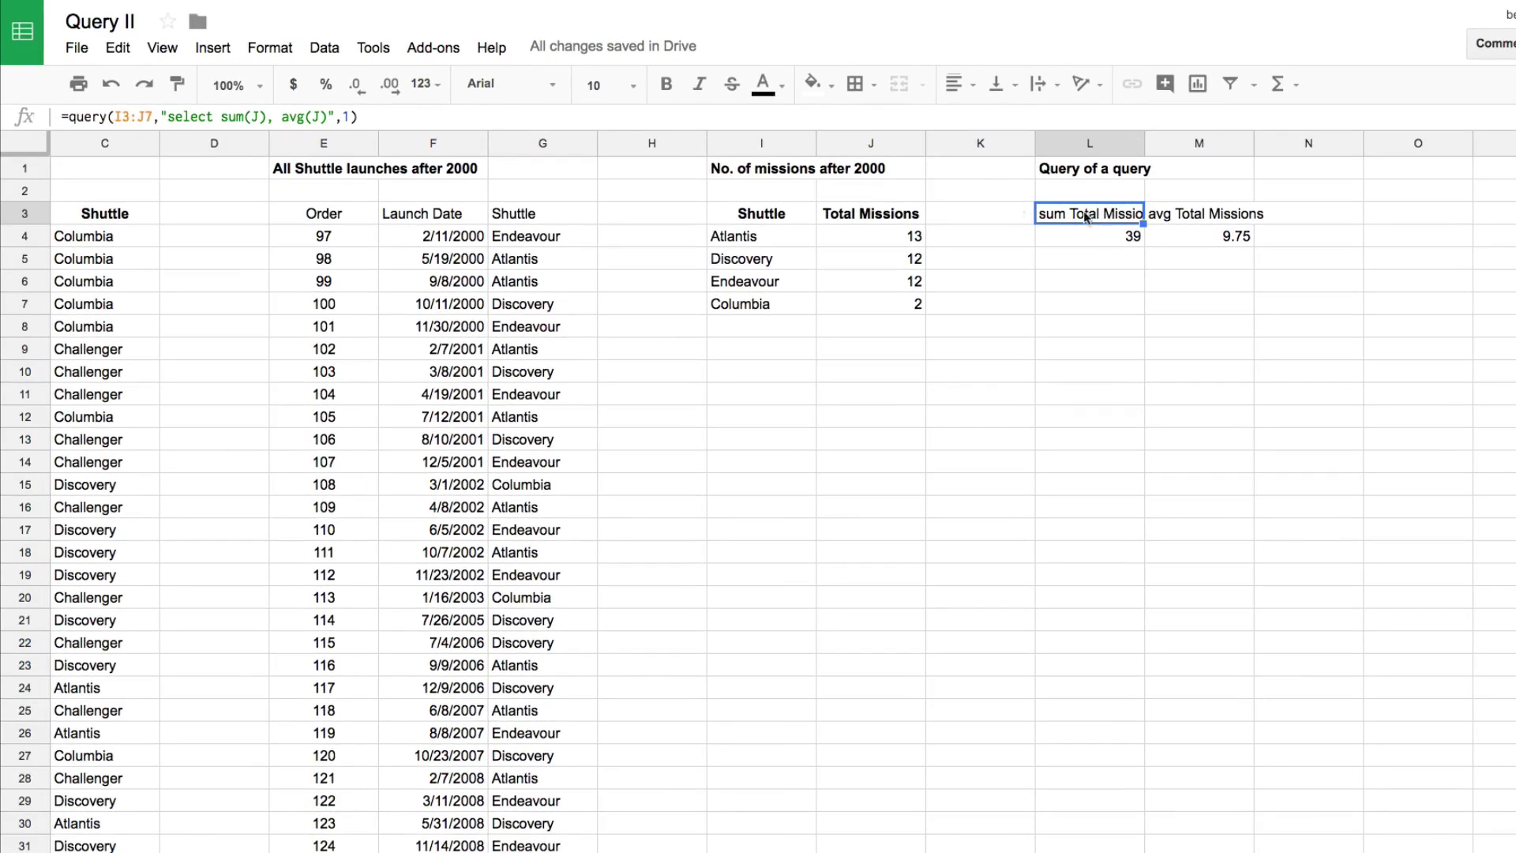
drag(151, 116, 121, 117)
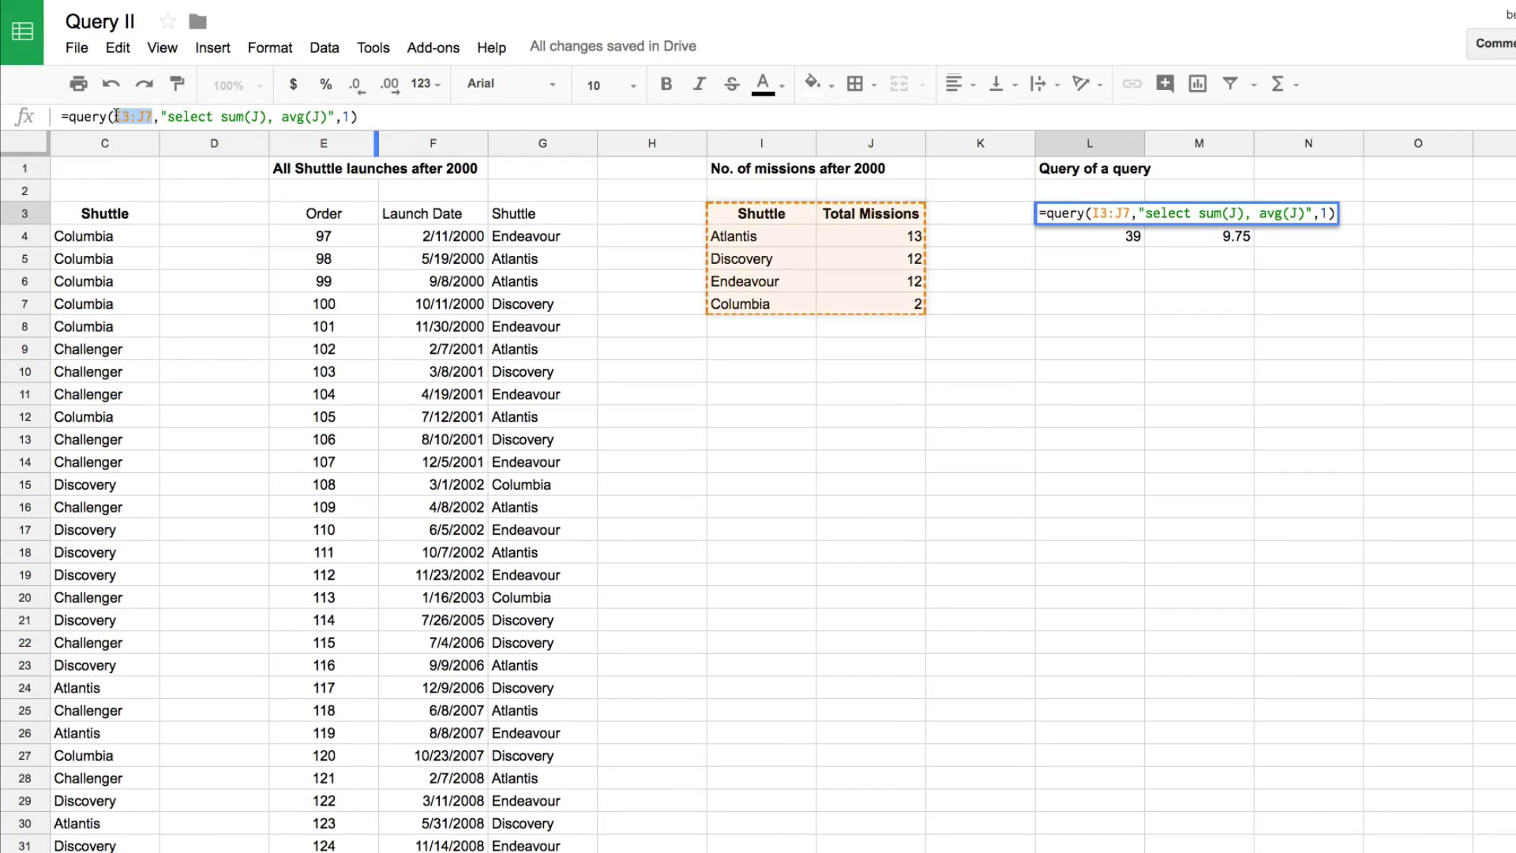
key(Escape)
click(813, 215)
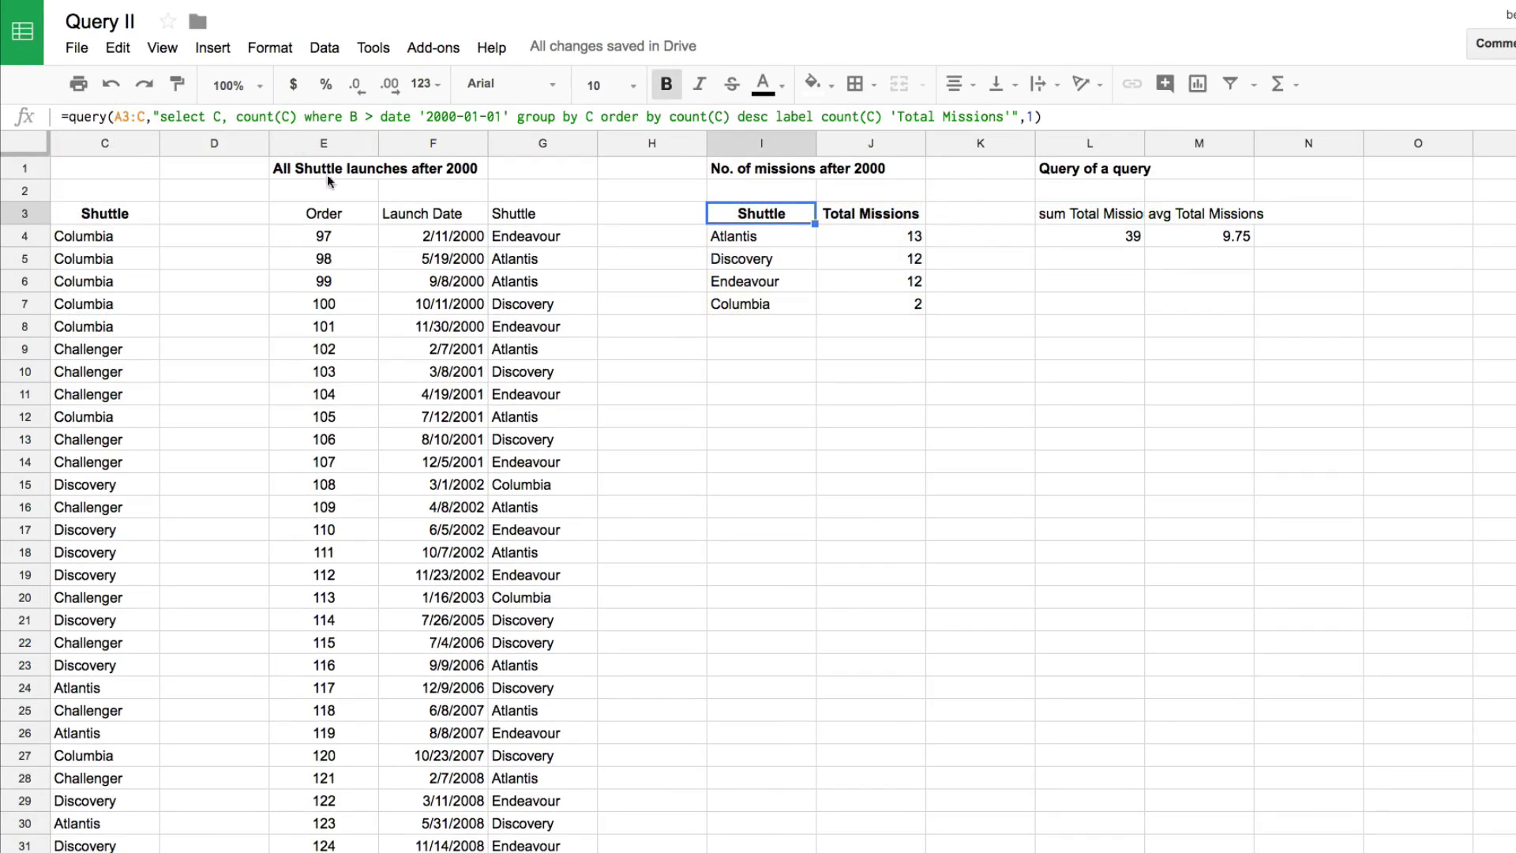
drag(69, 116, 1113, 120)
drag(68, 116, 65, 118)
key(ctrl+c)
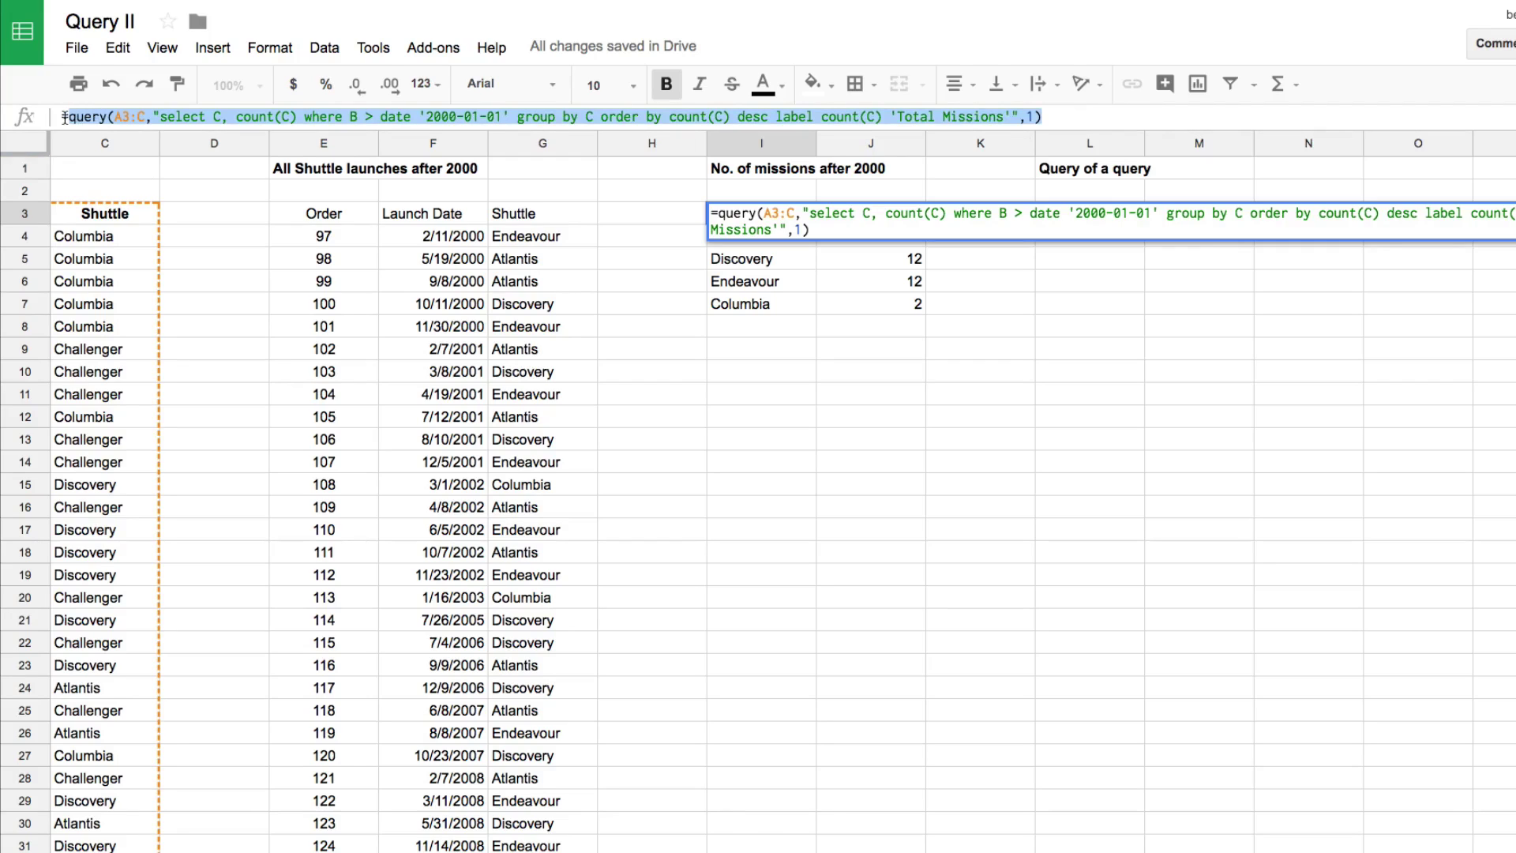
key(Escape)
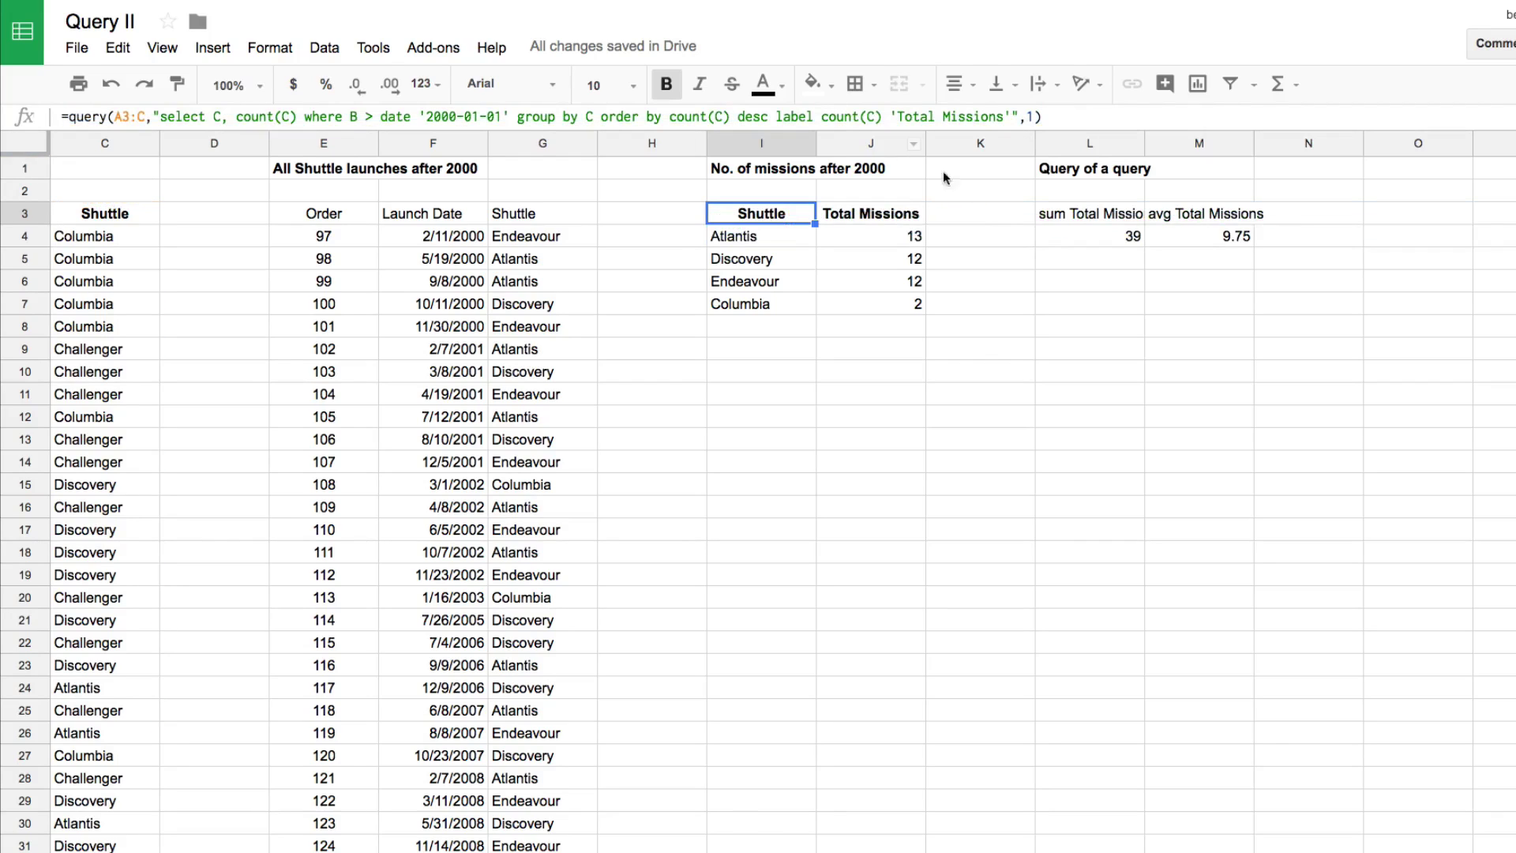
Replace the I3:J7 data range in the L3 query with the copied query text and commit the nested formula
click(1088, 211)
click(155, 116)
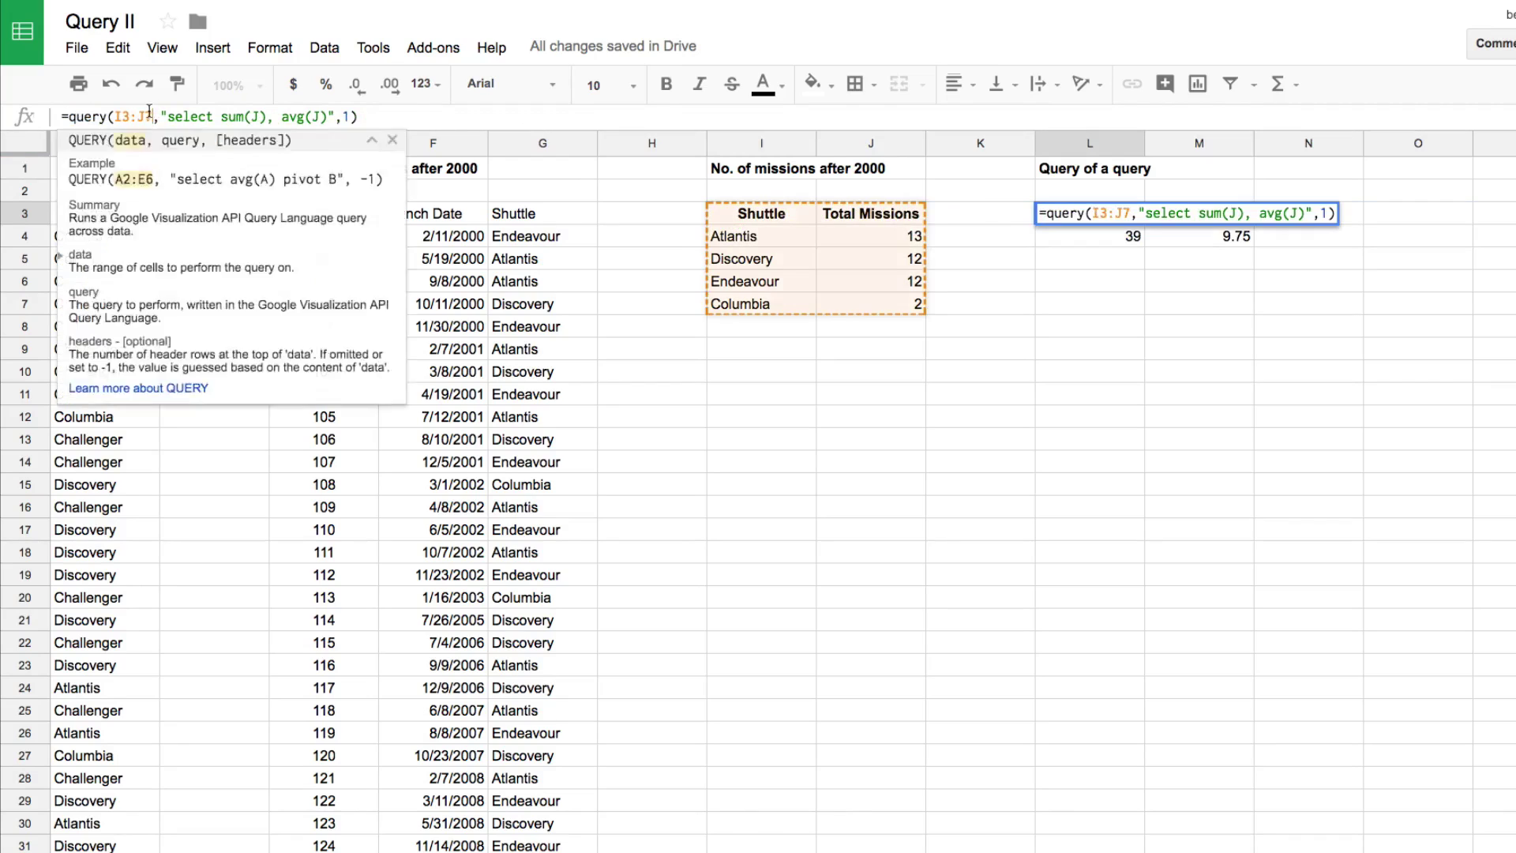
drag(115, 116, 152, 116)
key(ctrl+v)
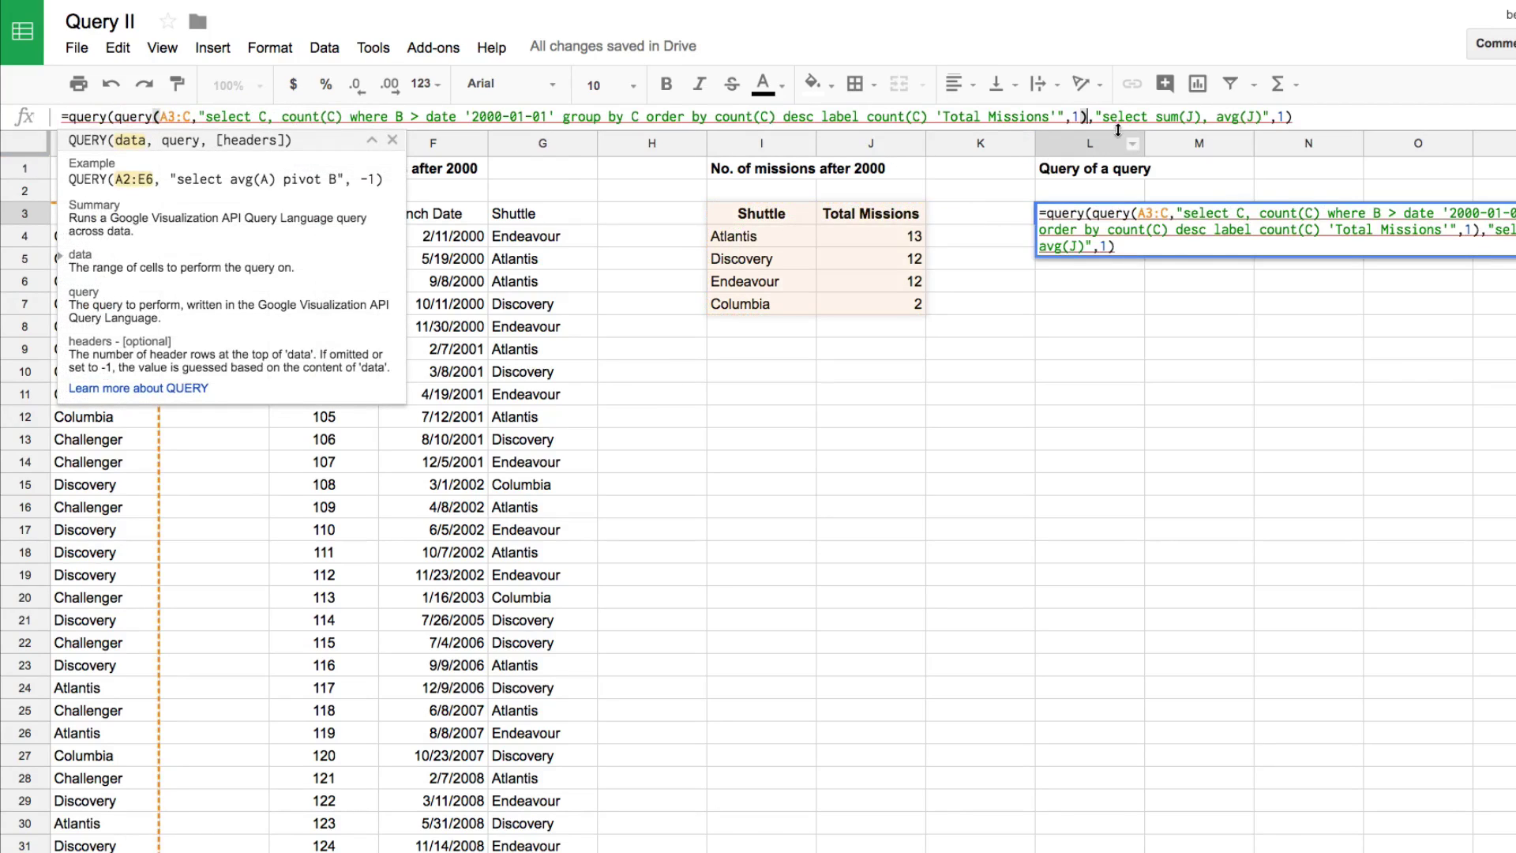
click(1312, 116)
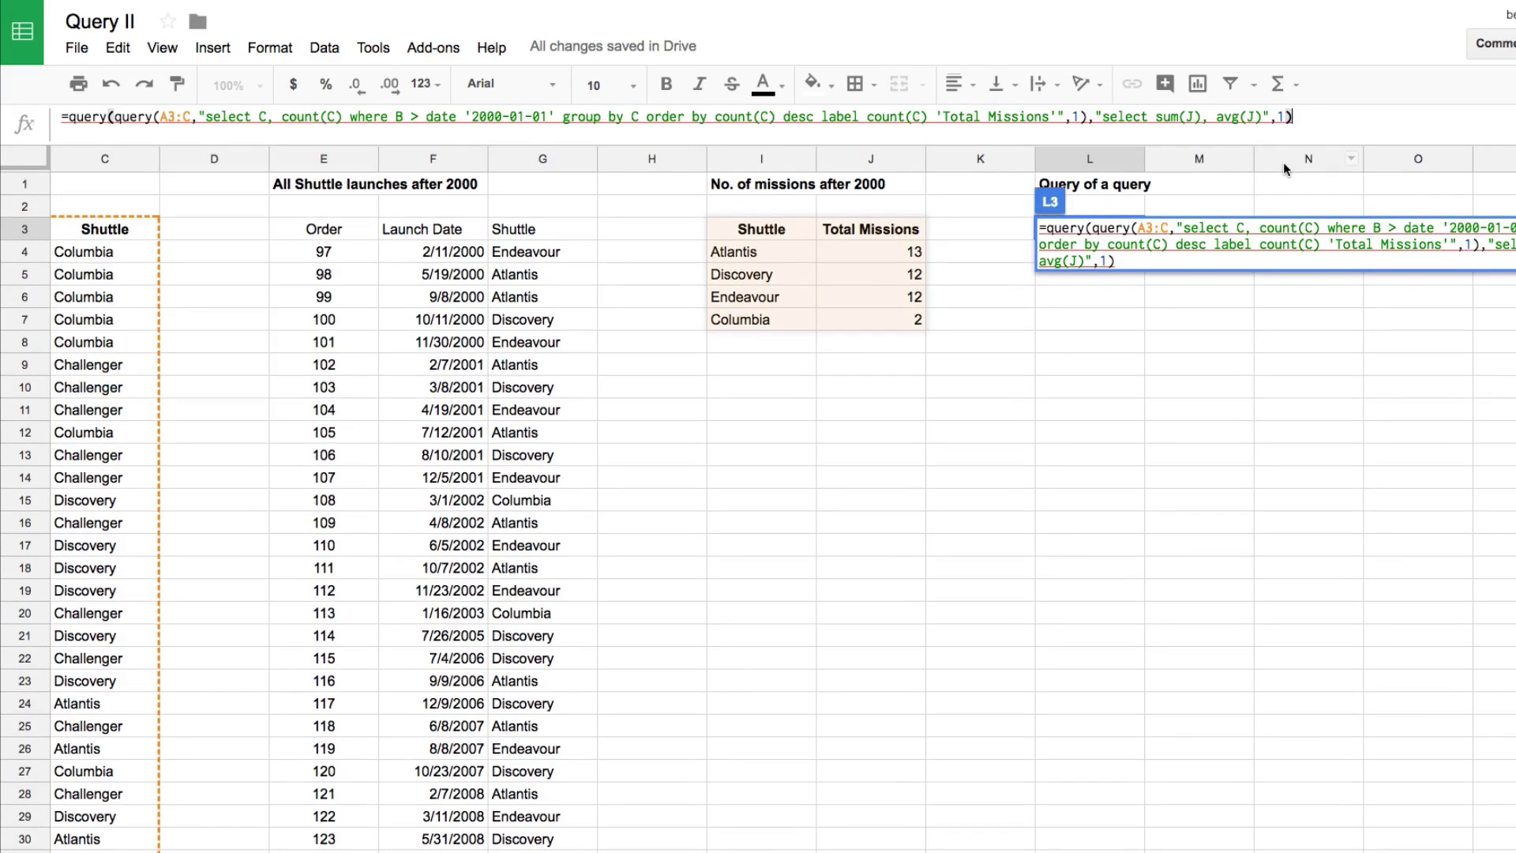
key(Return)
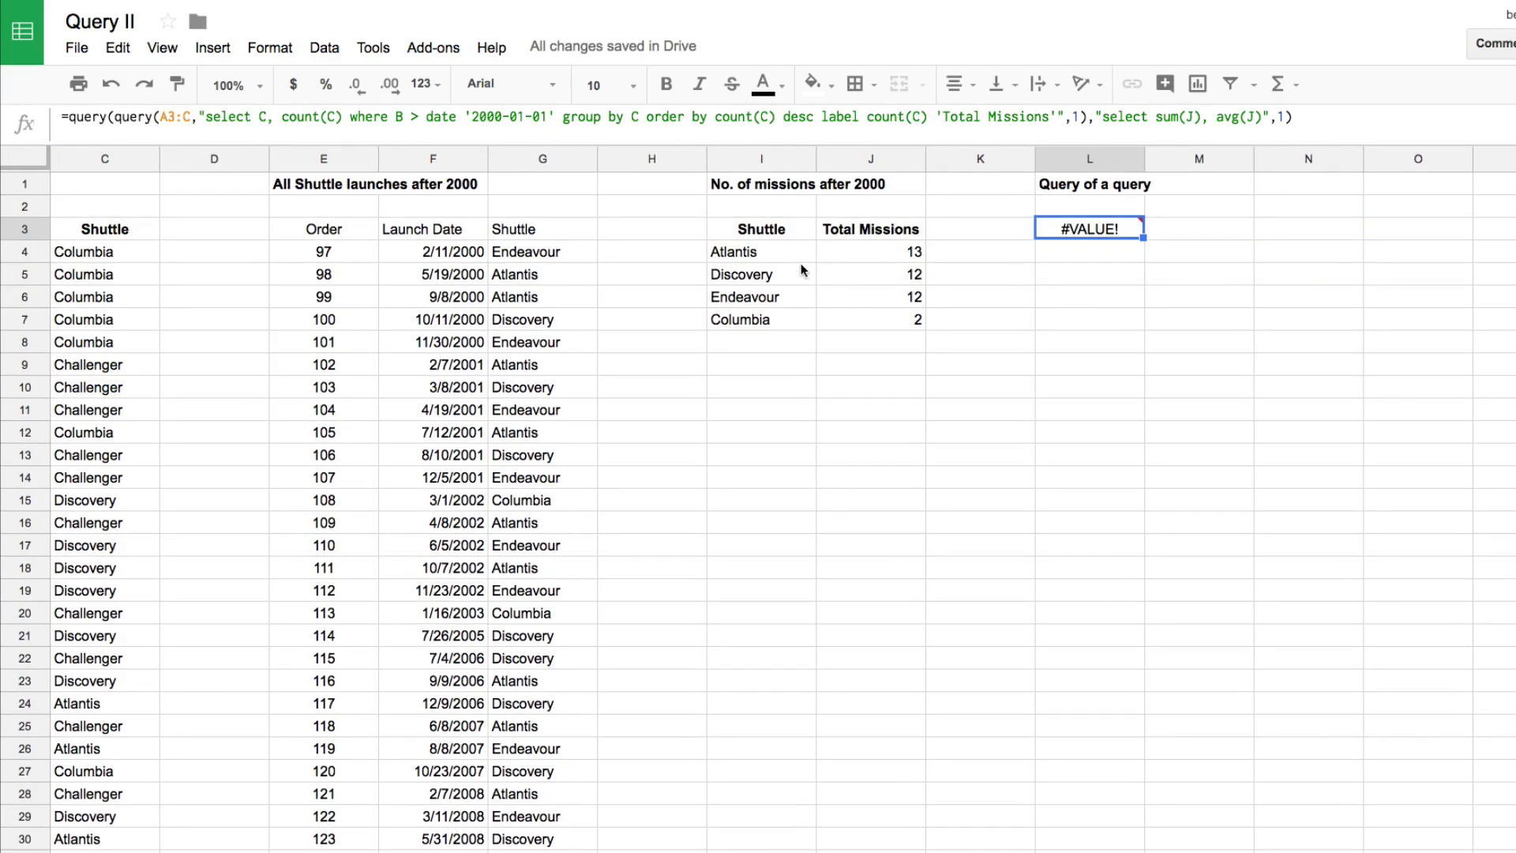
Replace column J with Col2 in both the sum and avg of the outer L3 query and commit the formula
drag(1087, 117, 112, 120)
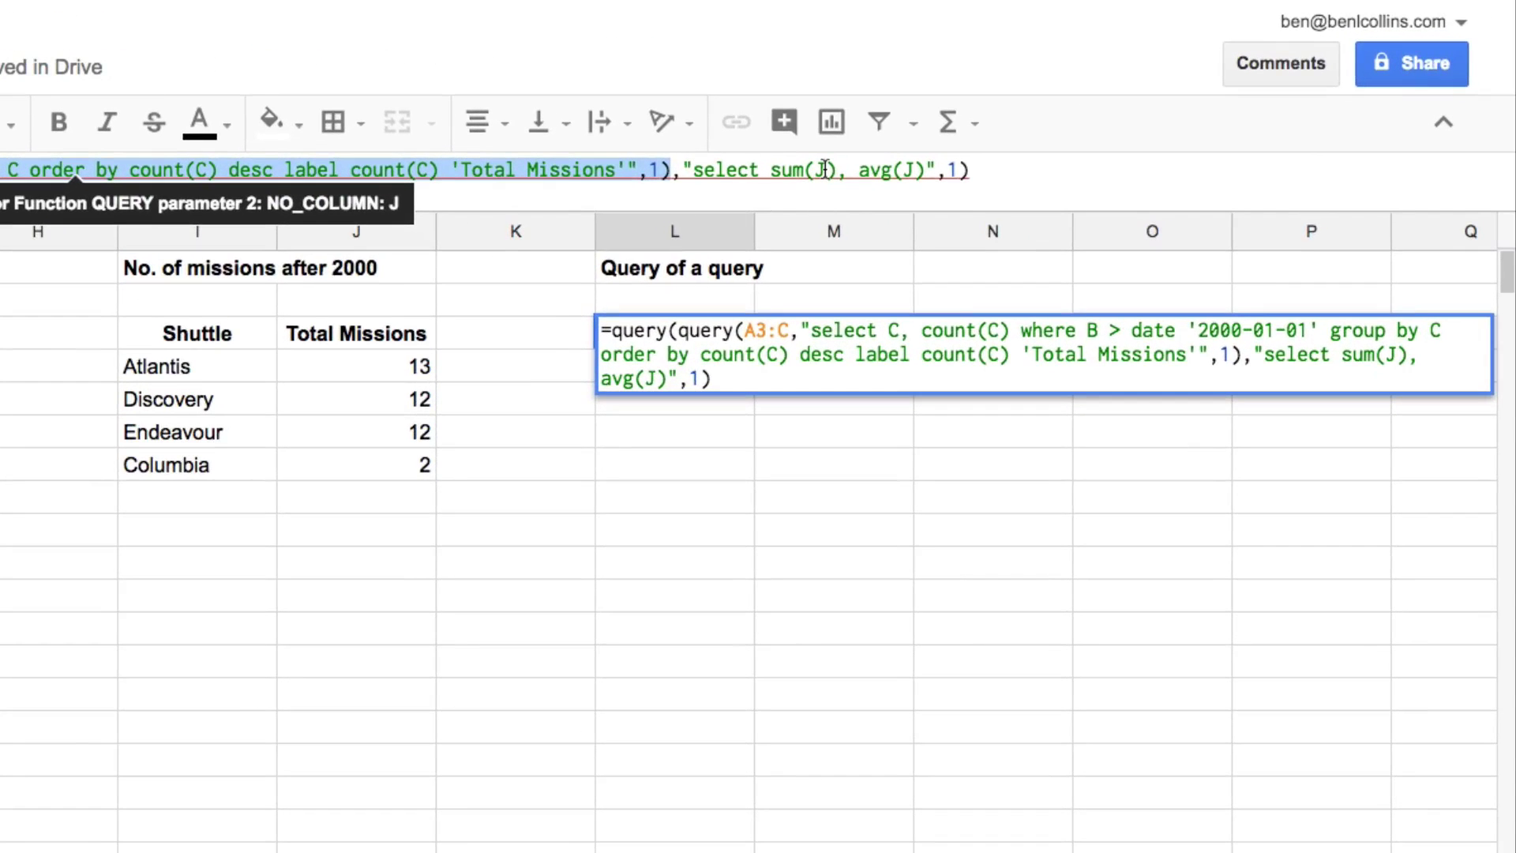
click(824, 168)
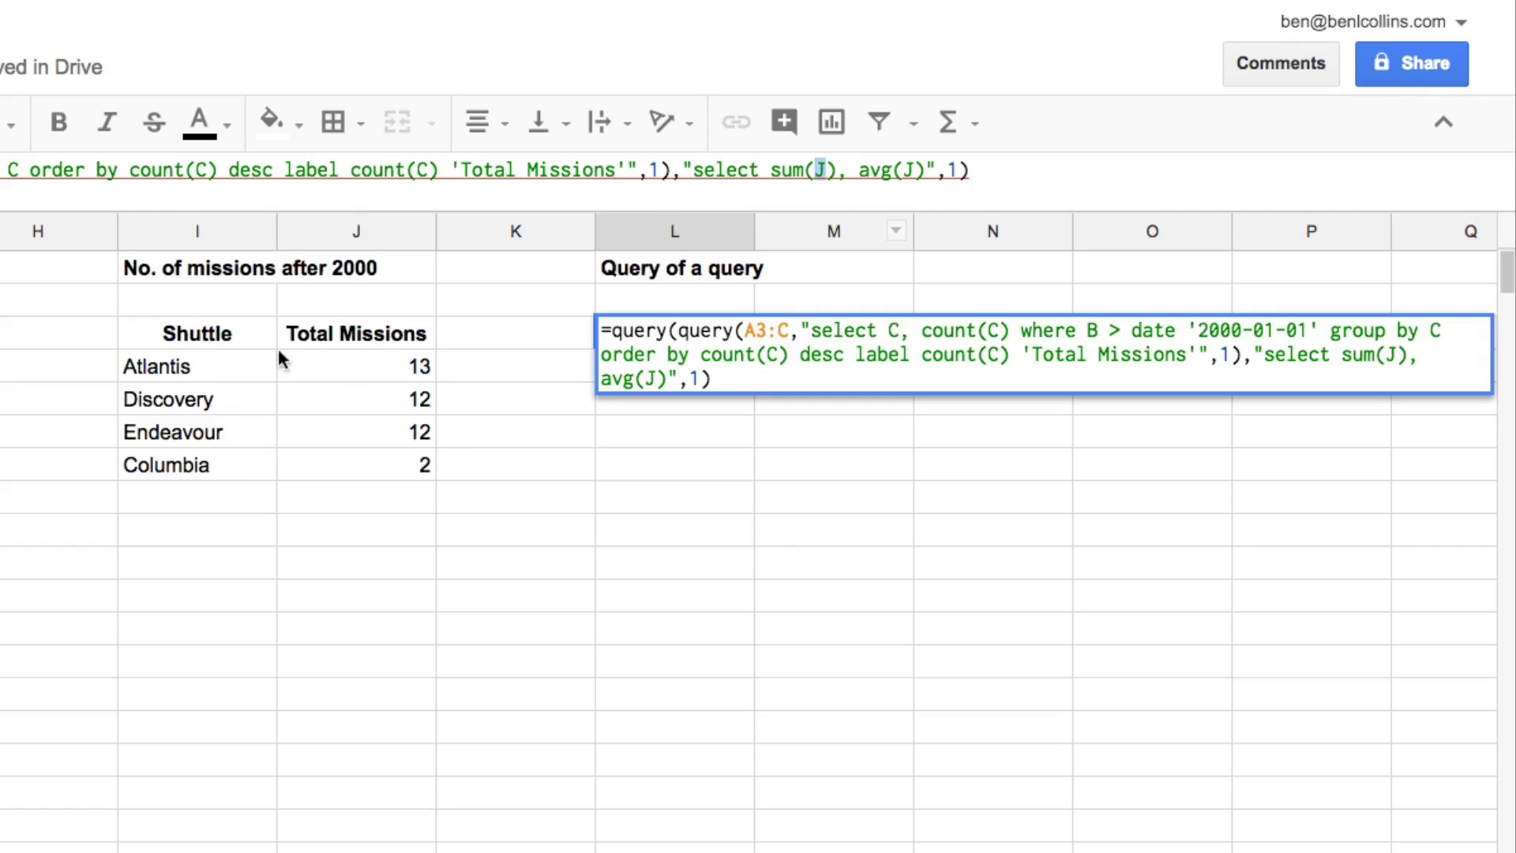
drag(667, 169, 8, 170)
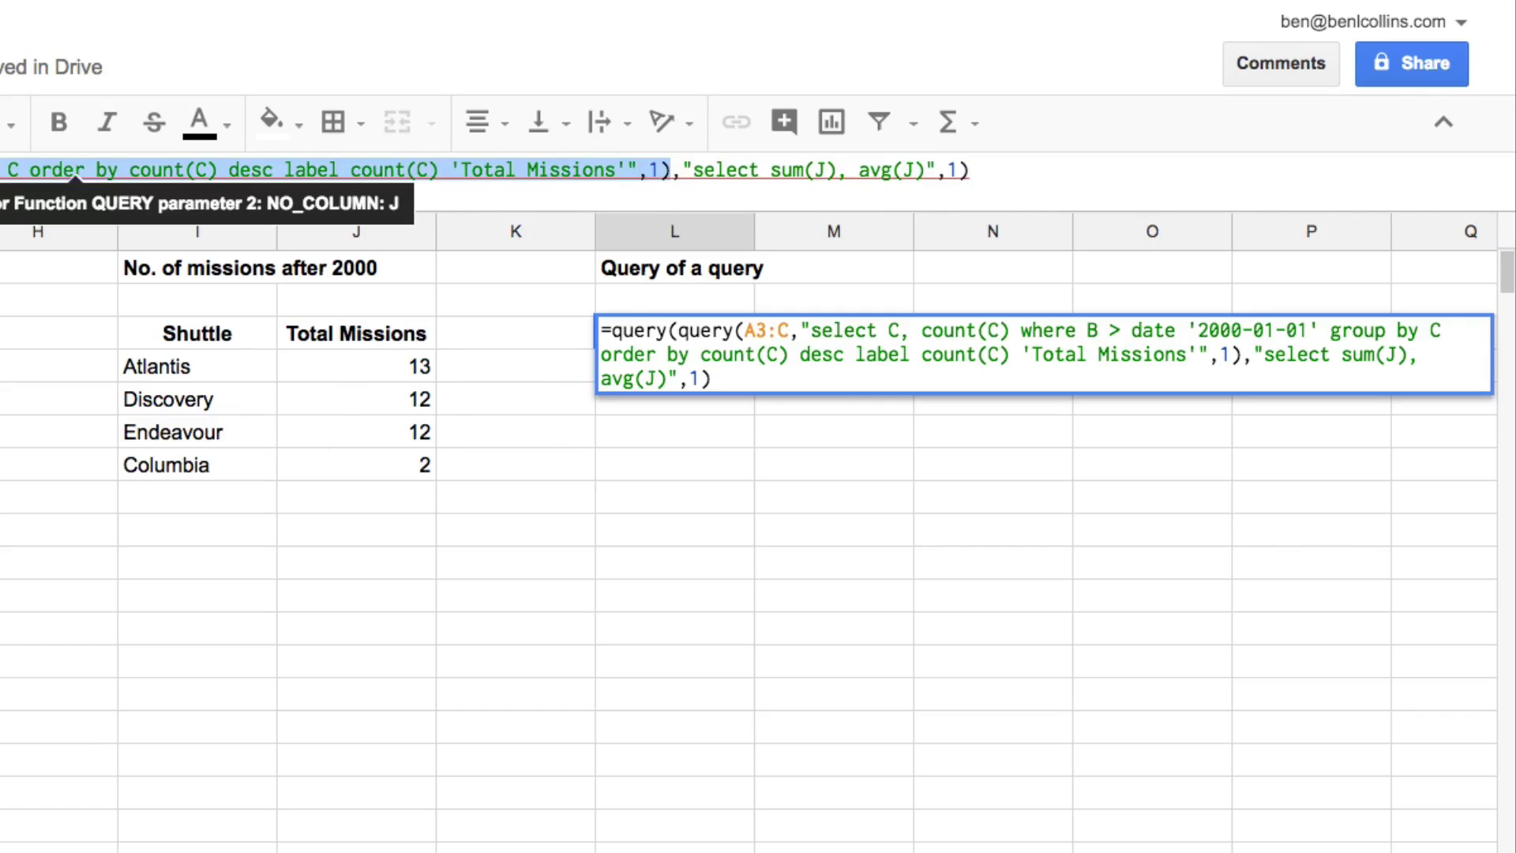
double_click(823, 171)
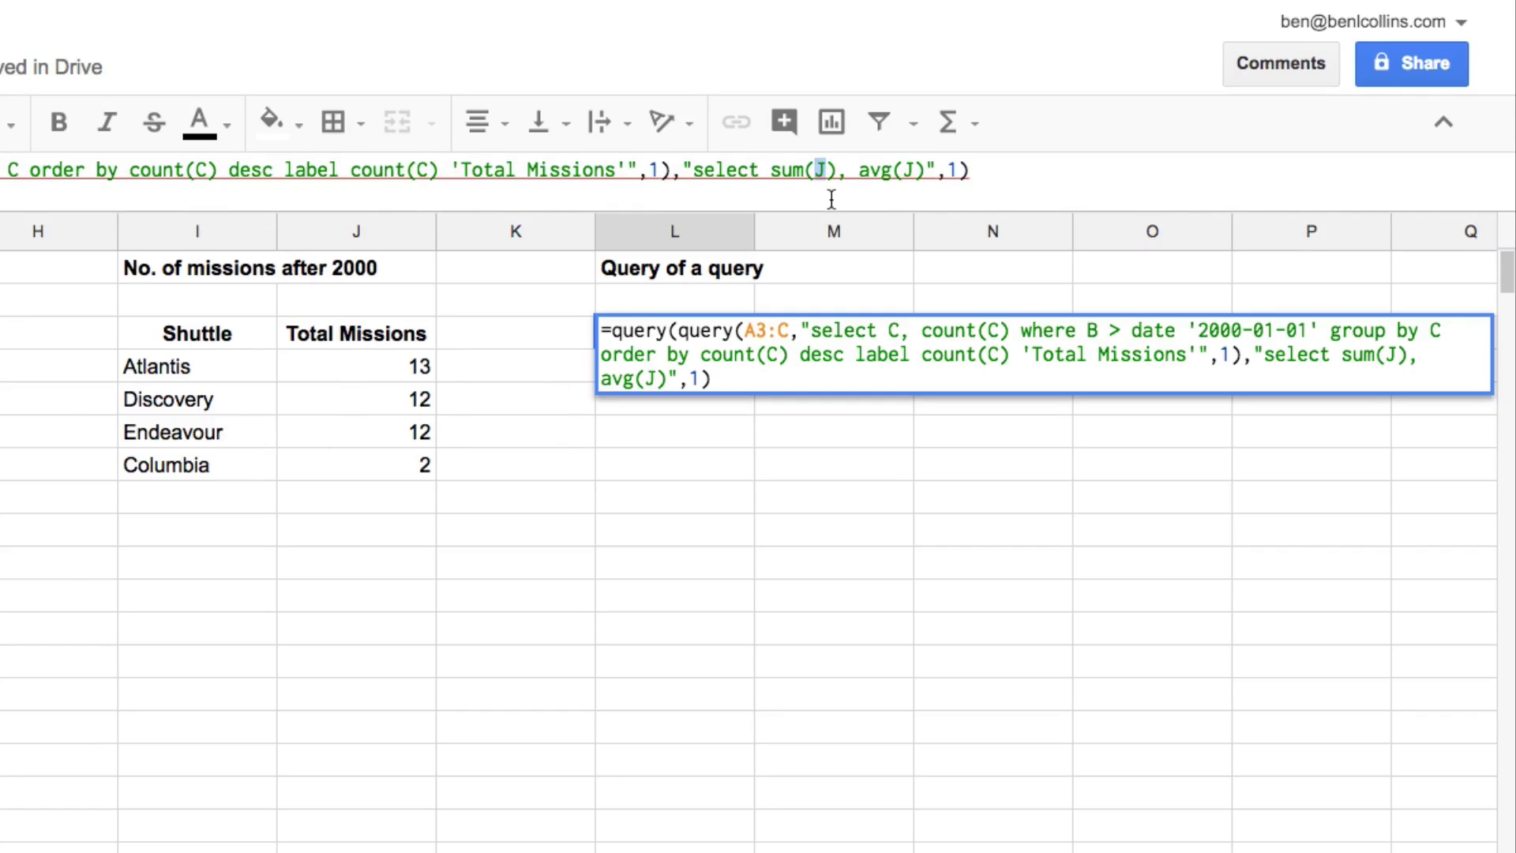
text(Col2)
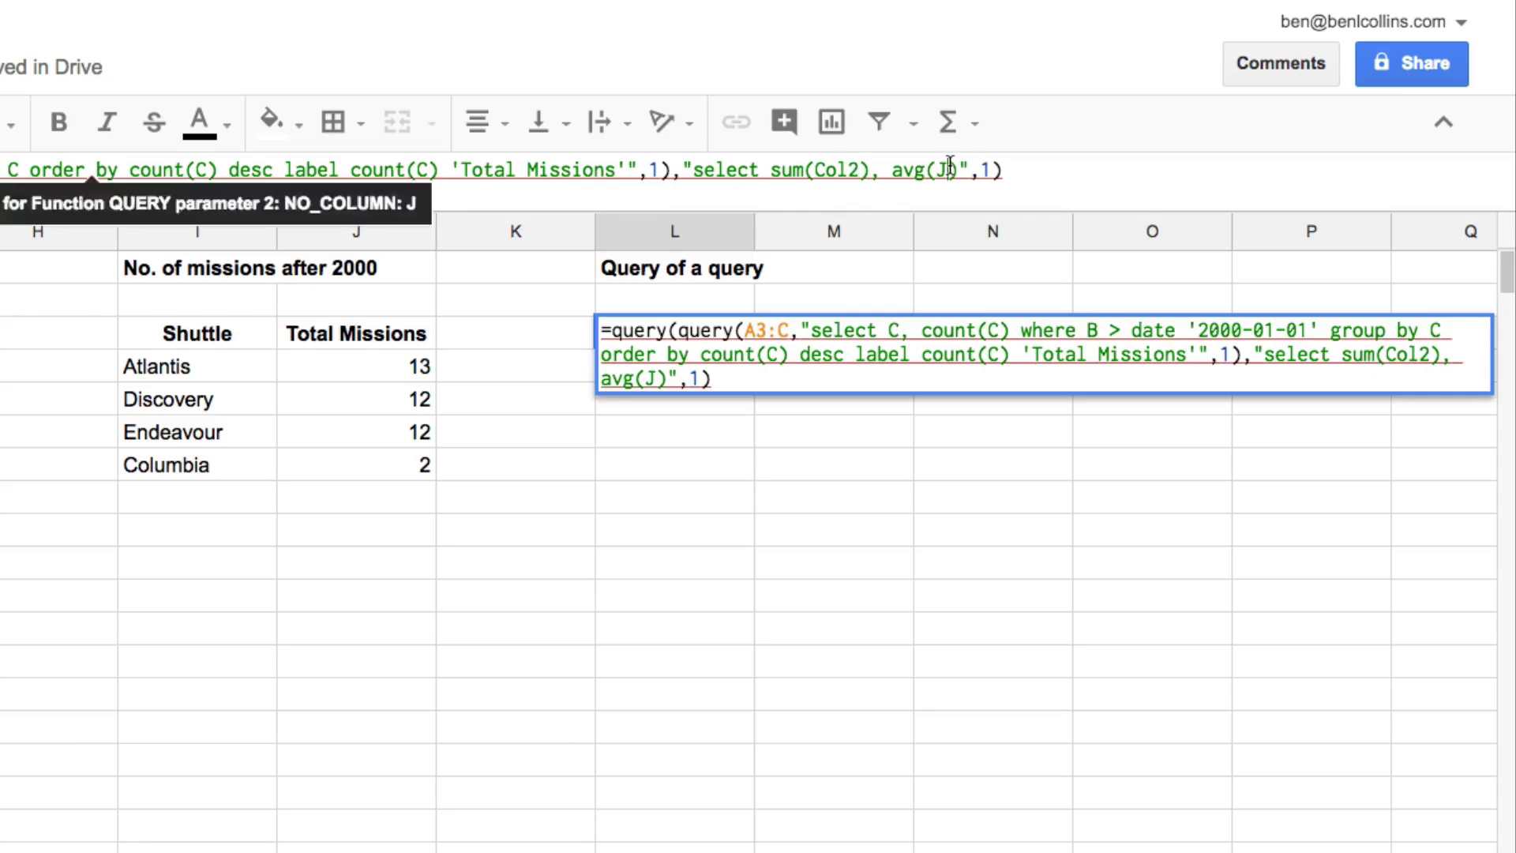
double_click(950, 169)
text(Col2)
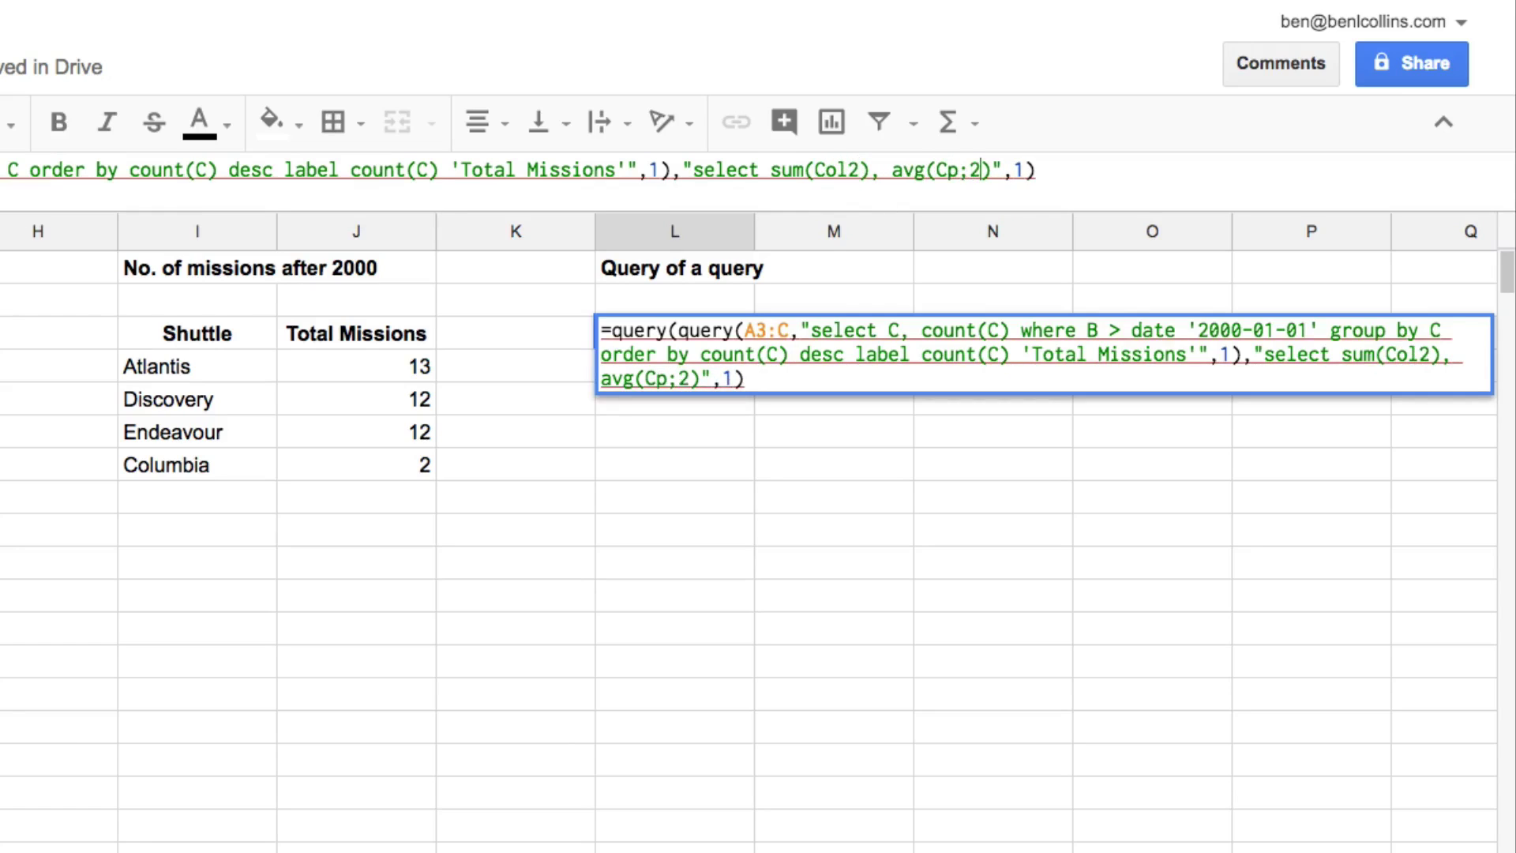
key(BackSpace)
key(BackSpace)
key(BackSpace)
text(ol2)
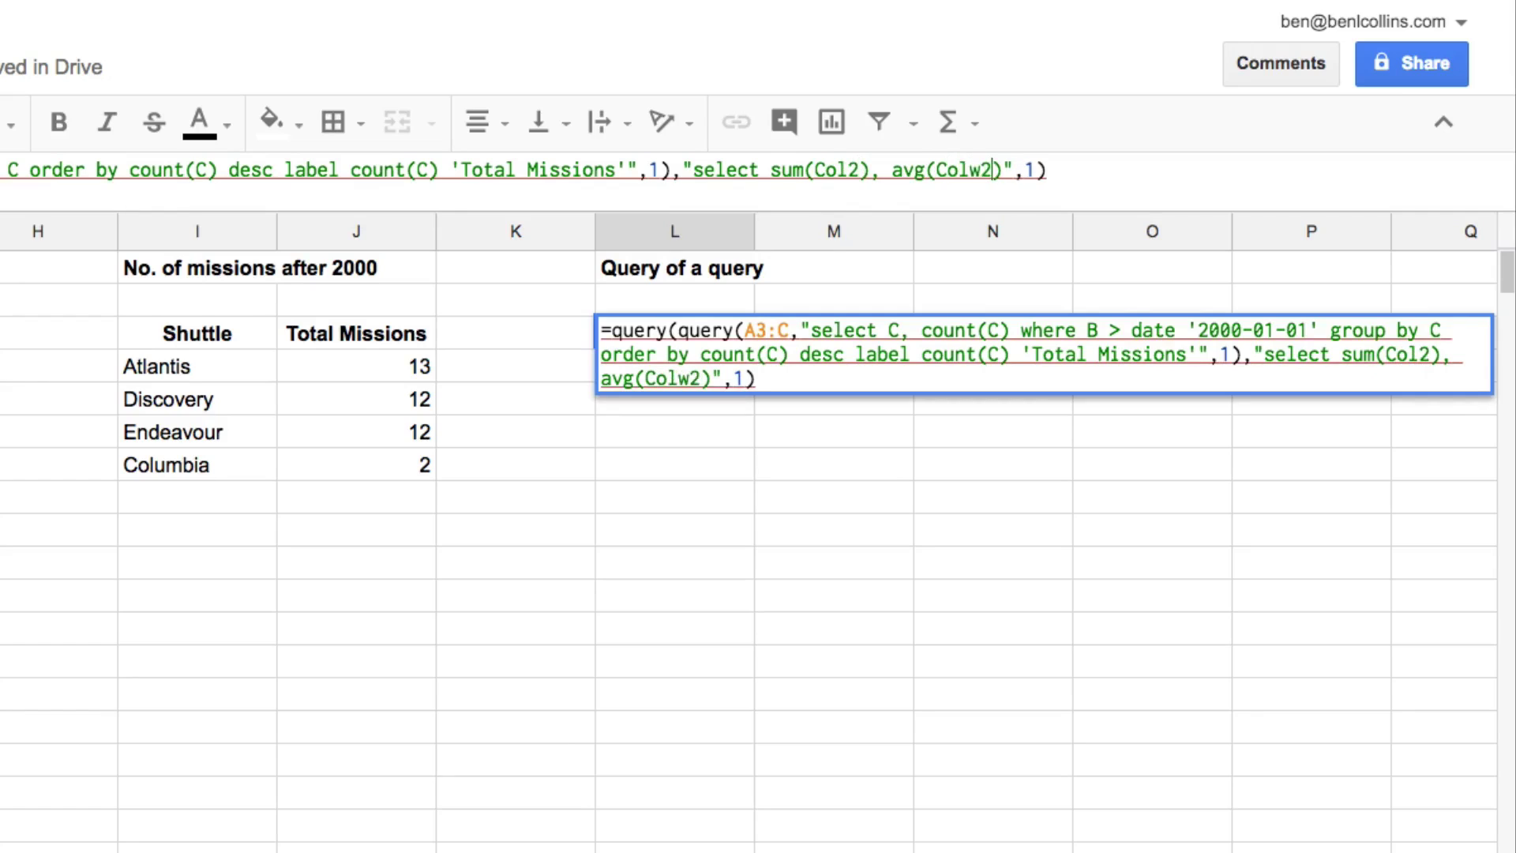
key(BackSpace)
key(Return)
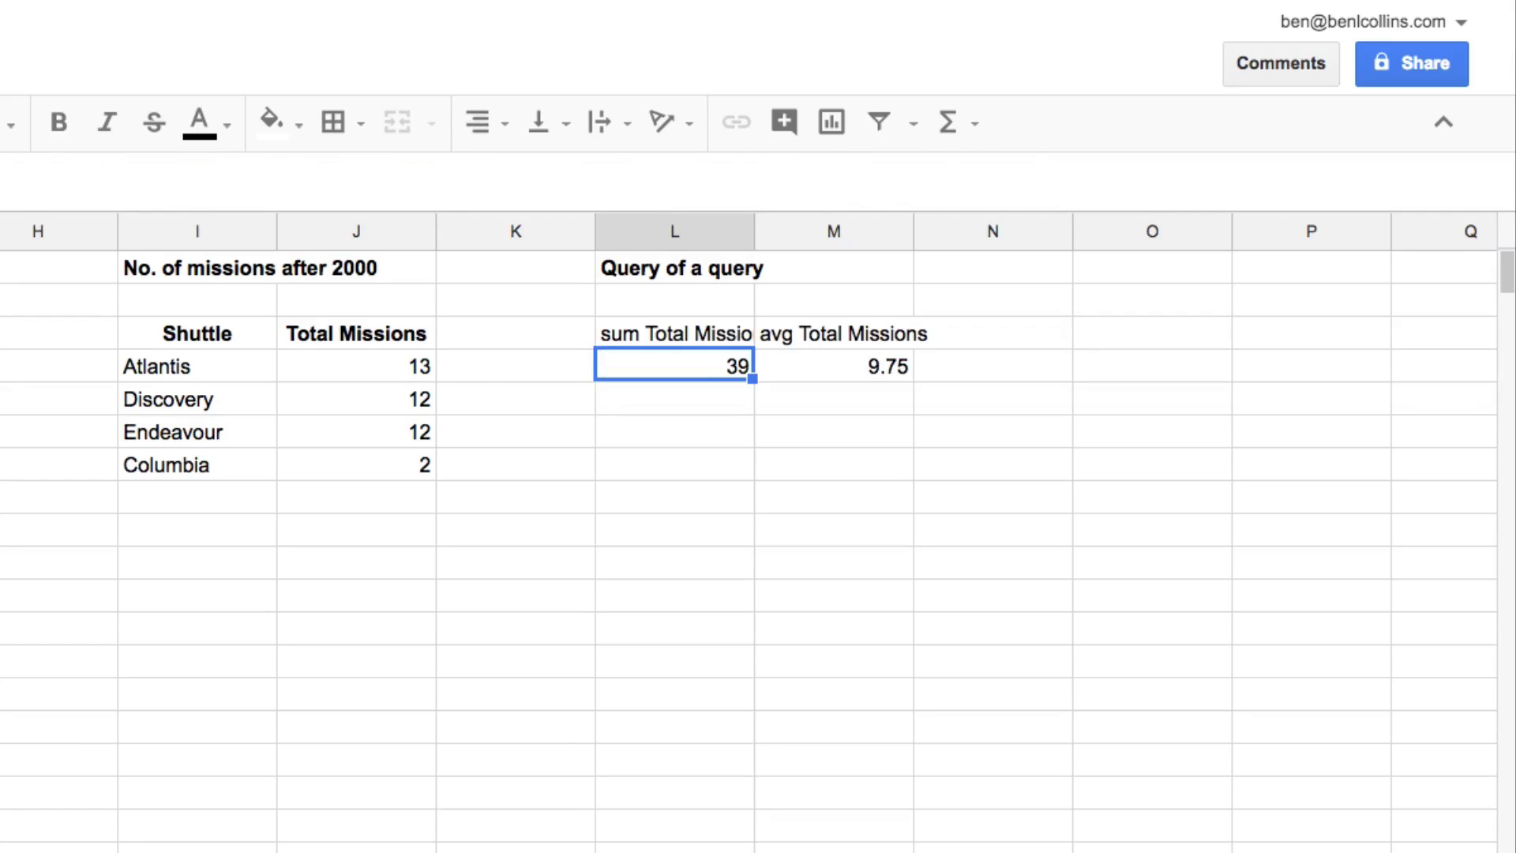
Insert a line break before the outer select string in the L3 nested query formula
click(834, 333)
click(674, 334)
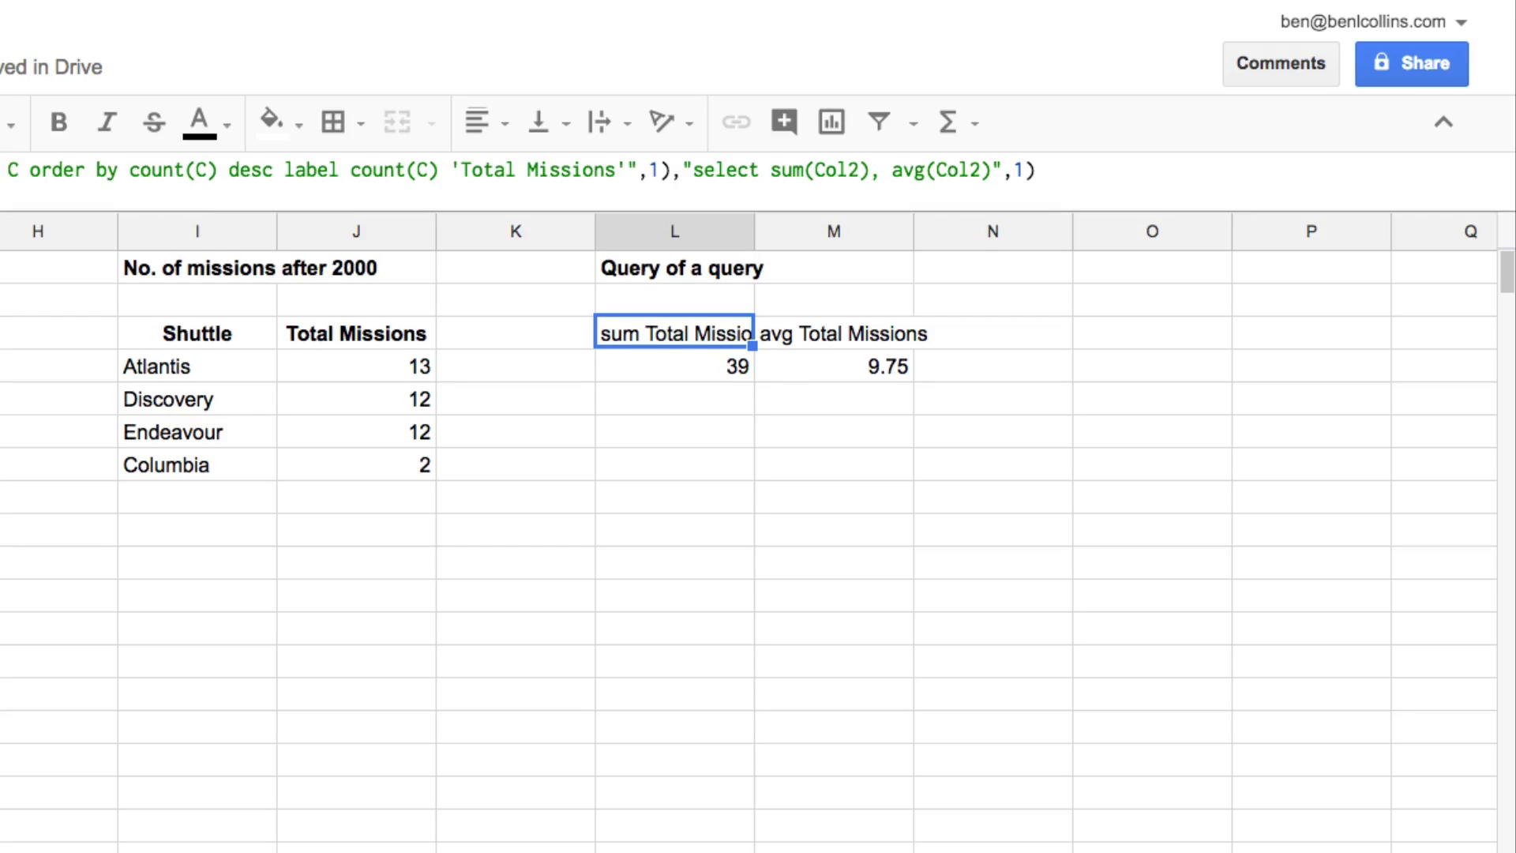
click(683, 170)
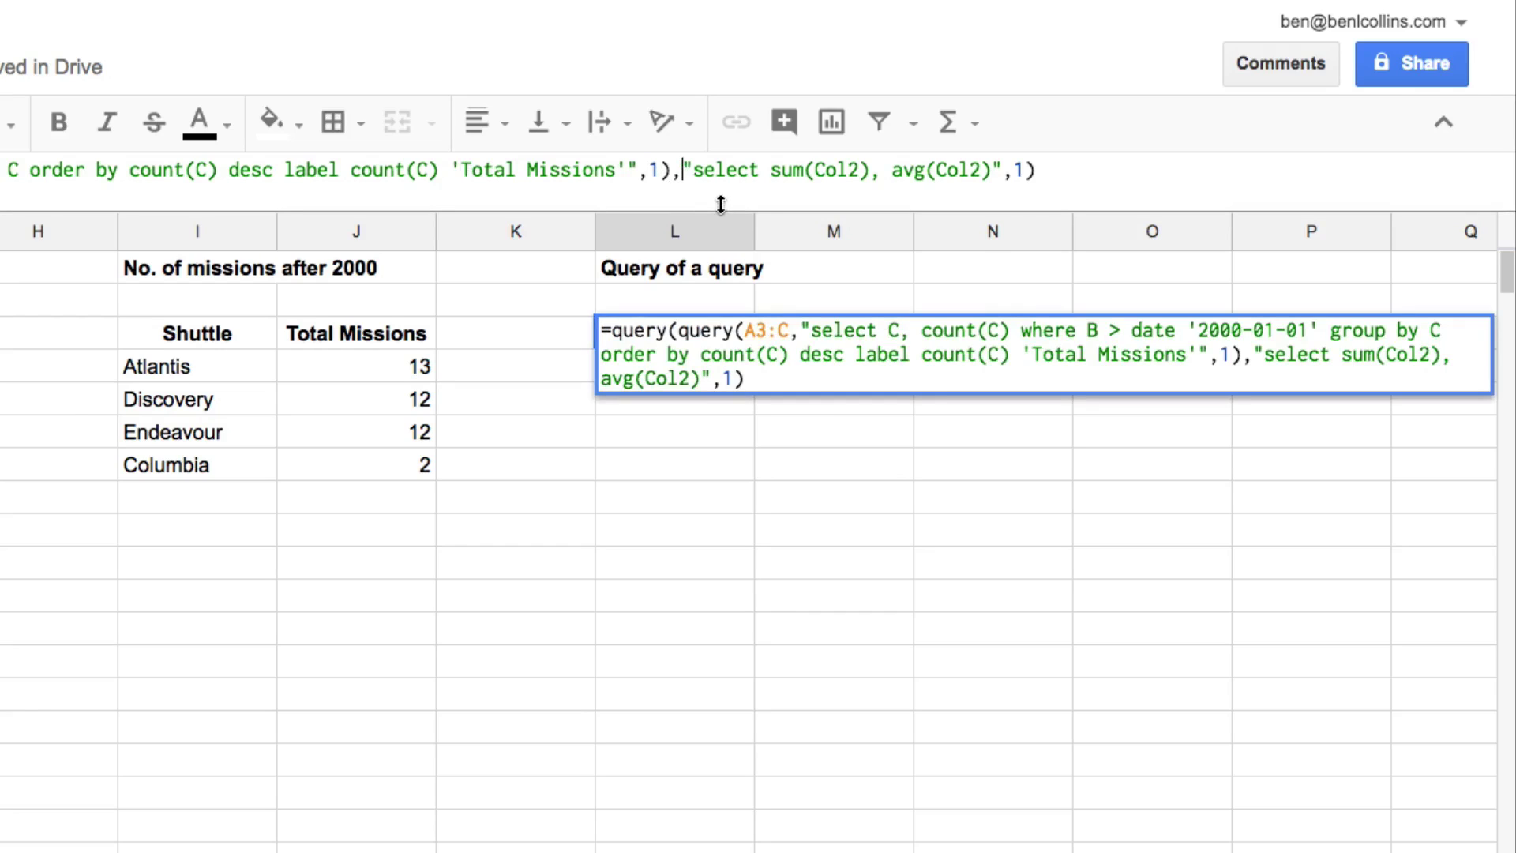
key(ctrl+Return)
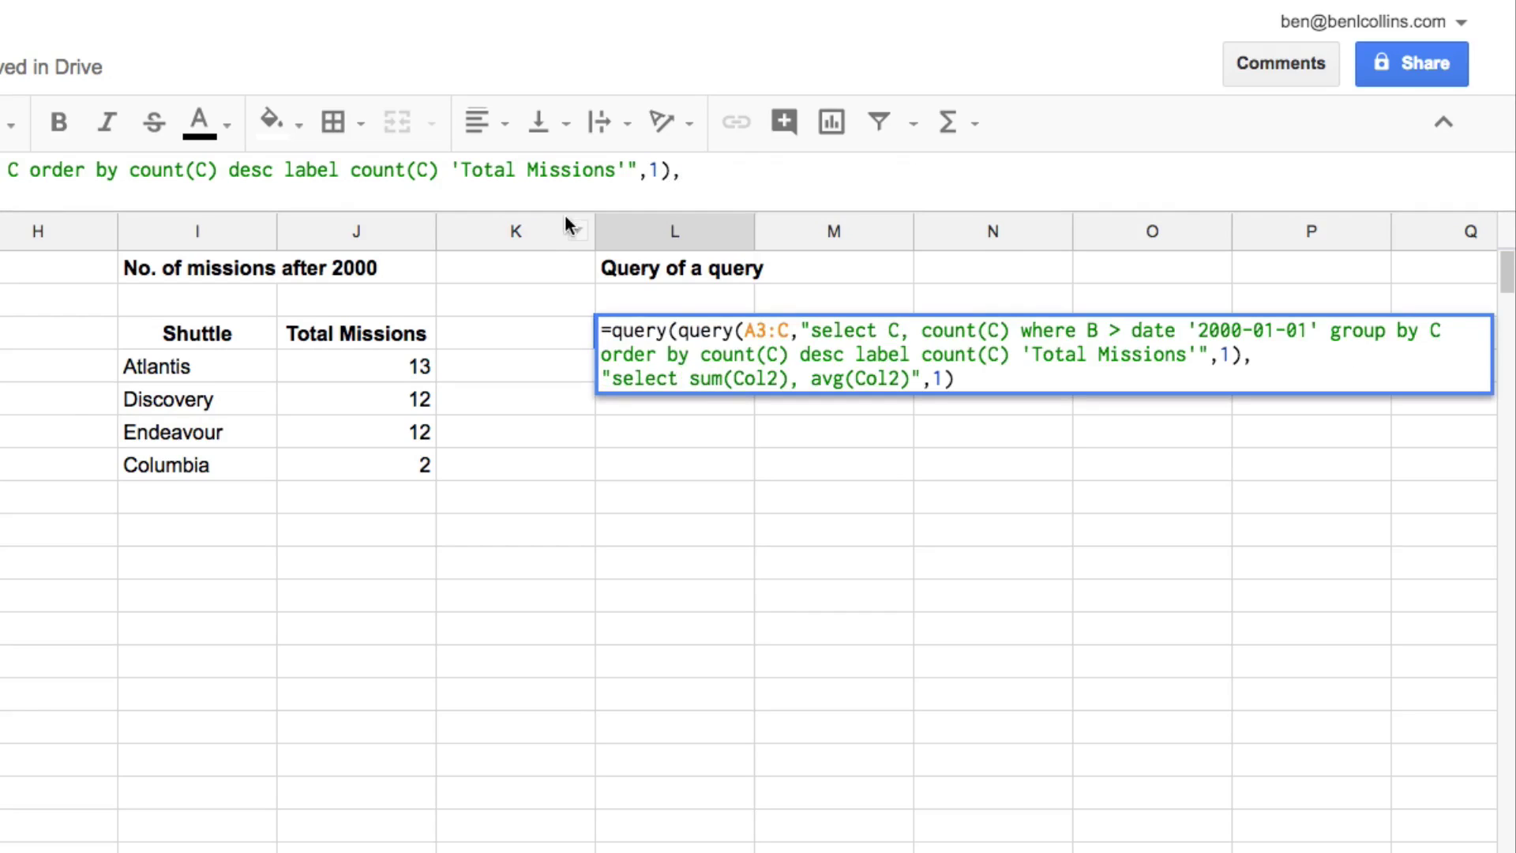
Append label sum(Col2) 'Total number of missions', avg(Col2) 'Average missions per shuttle after 2000' to the outer L3 query and commit the formula
drag(565, 213, 95, 231)
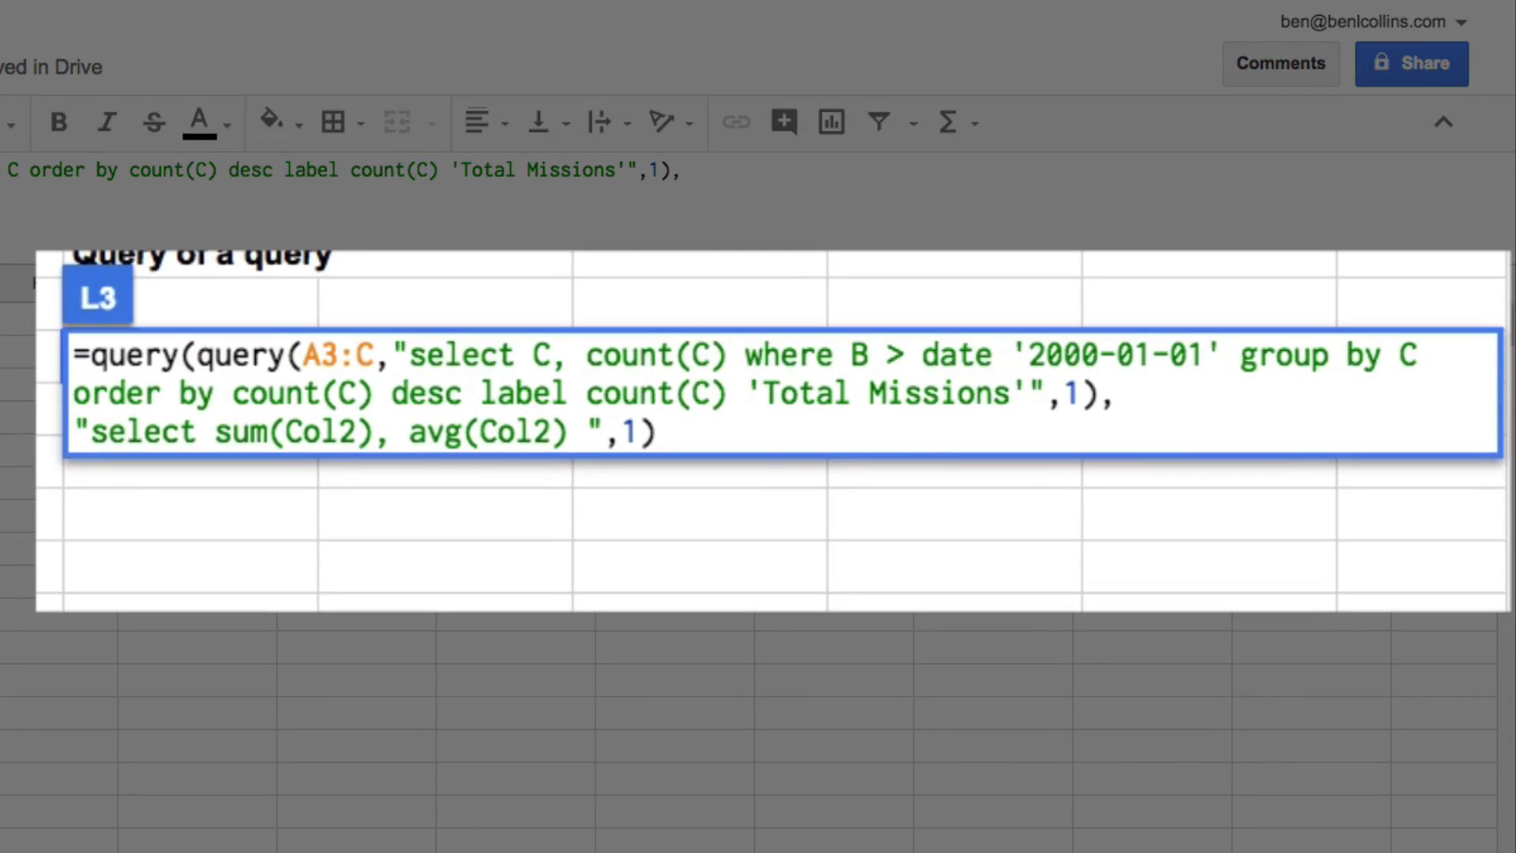
text(label sum(Col2) 'Total number of missions', avg(Col2) 'Average missions per shuttle after 2000')
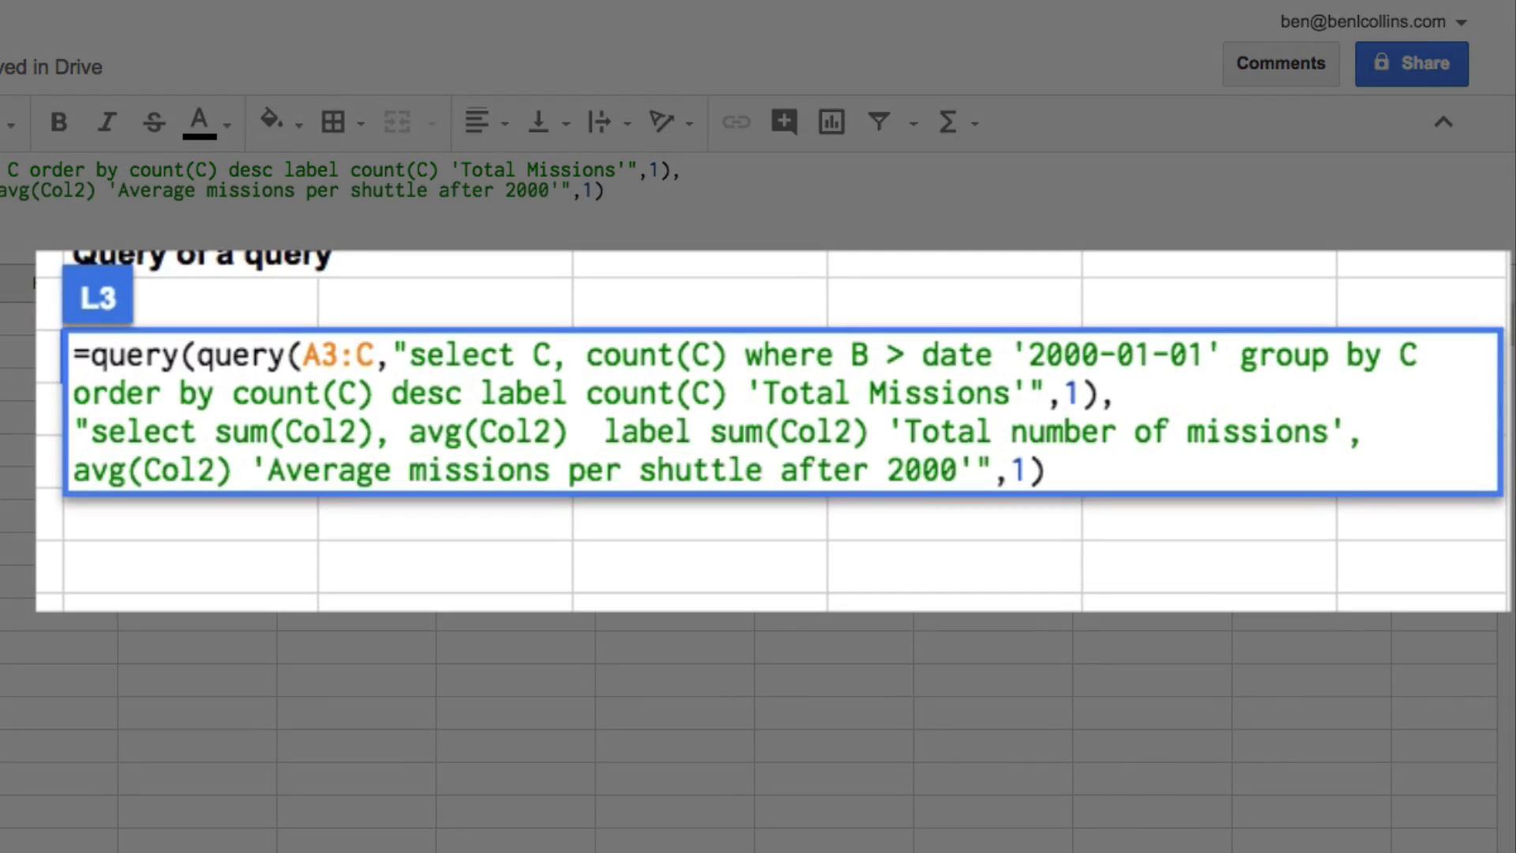
key(BackSpace)
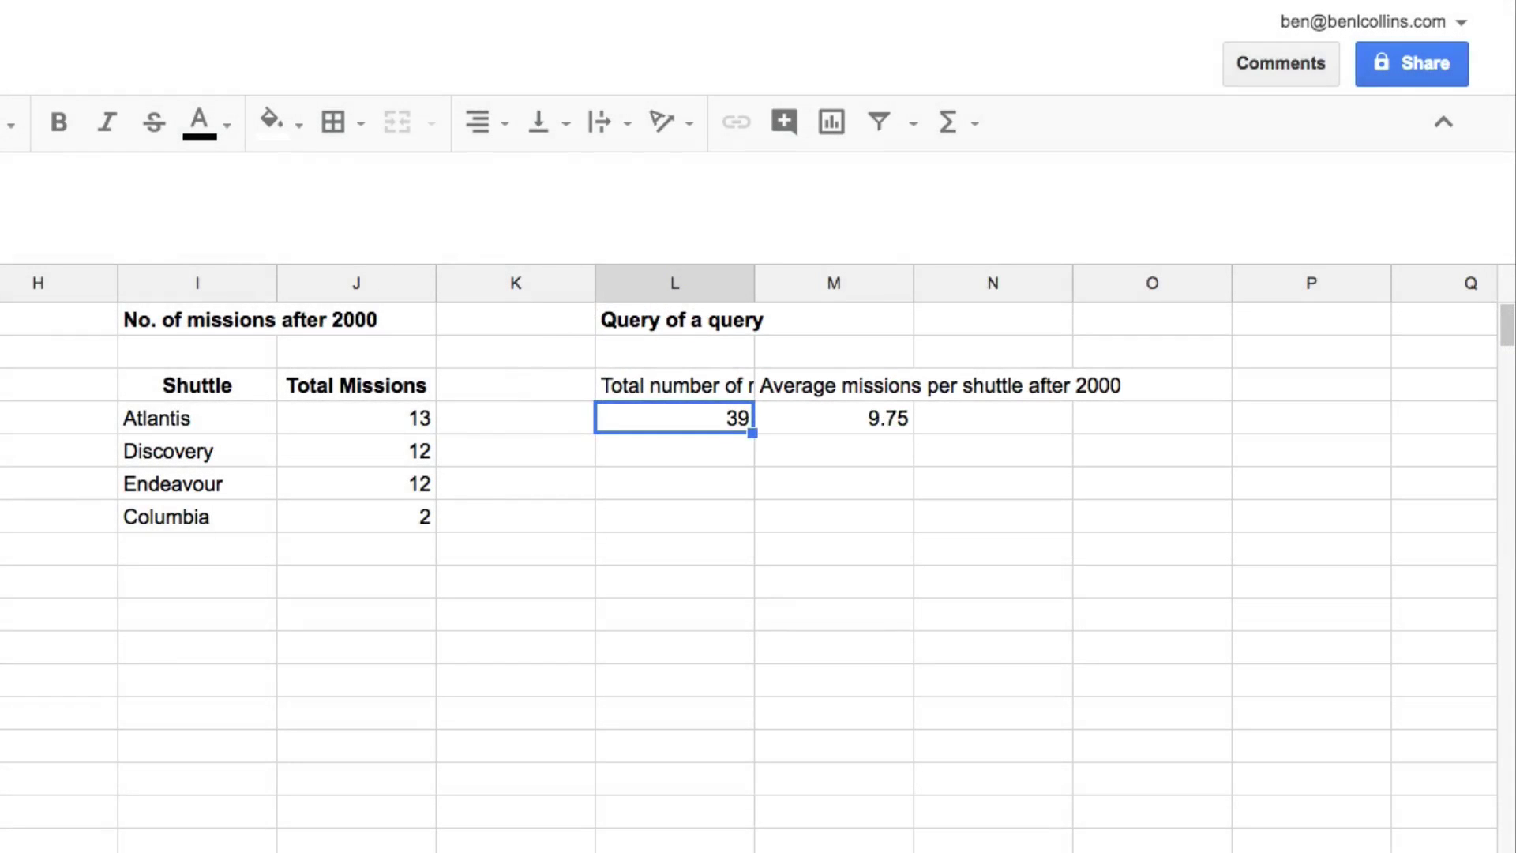
Wrap the text of header cells L3:M3 and make them bold and centered
click(673, 384)
key(shift+Right)
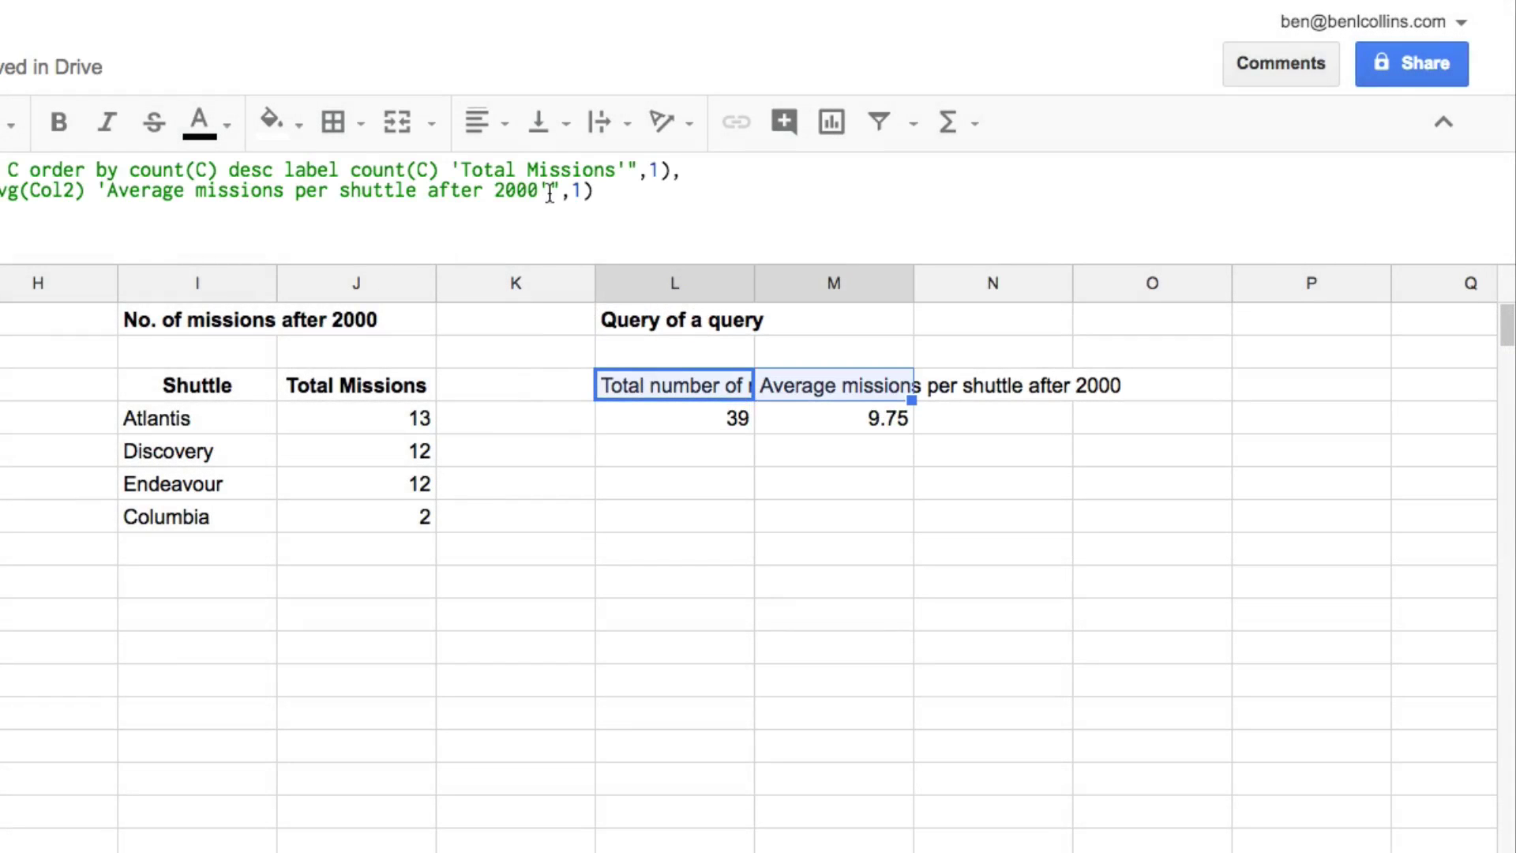
click(635, 135)
click(651, 176)
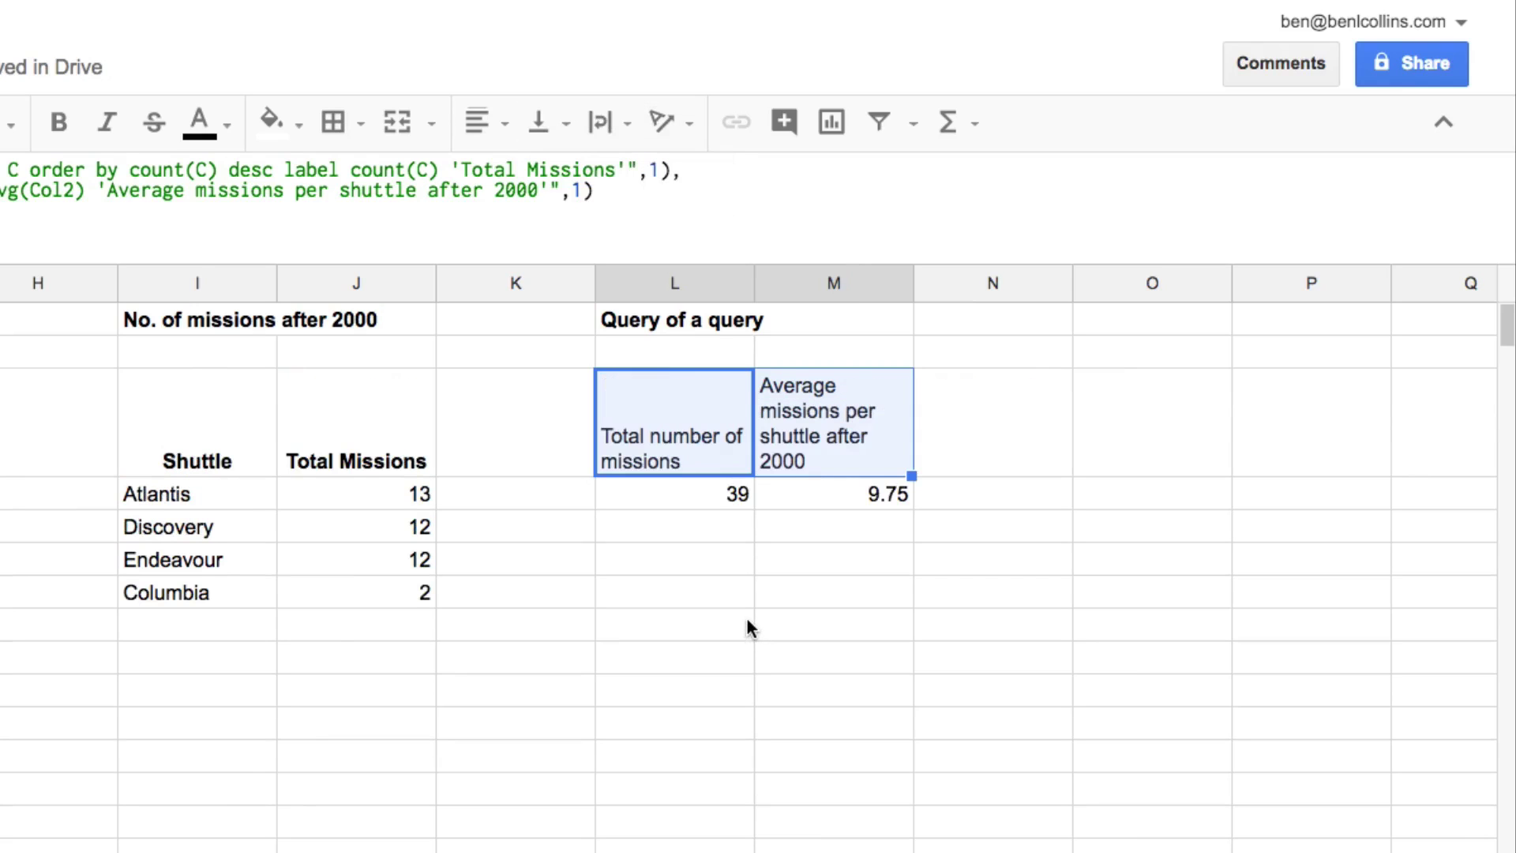
key(ctrl+b)
click(719, 440)
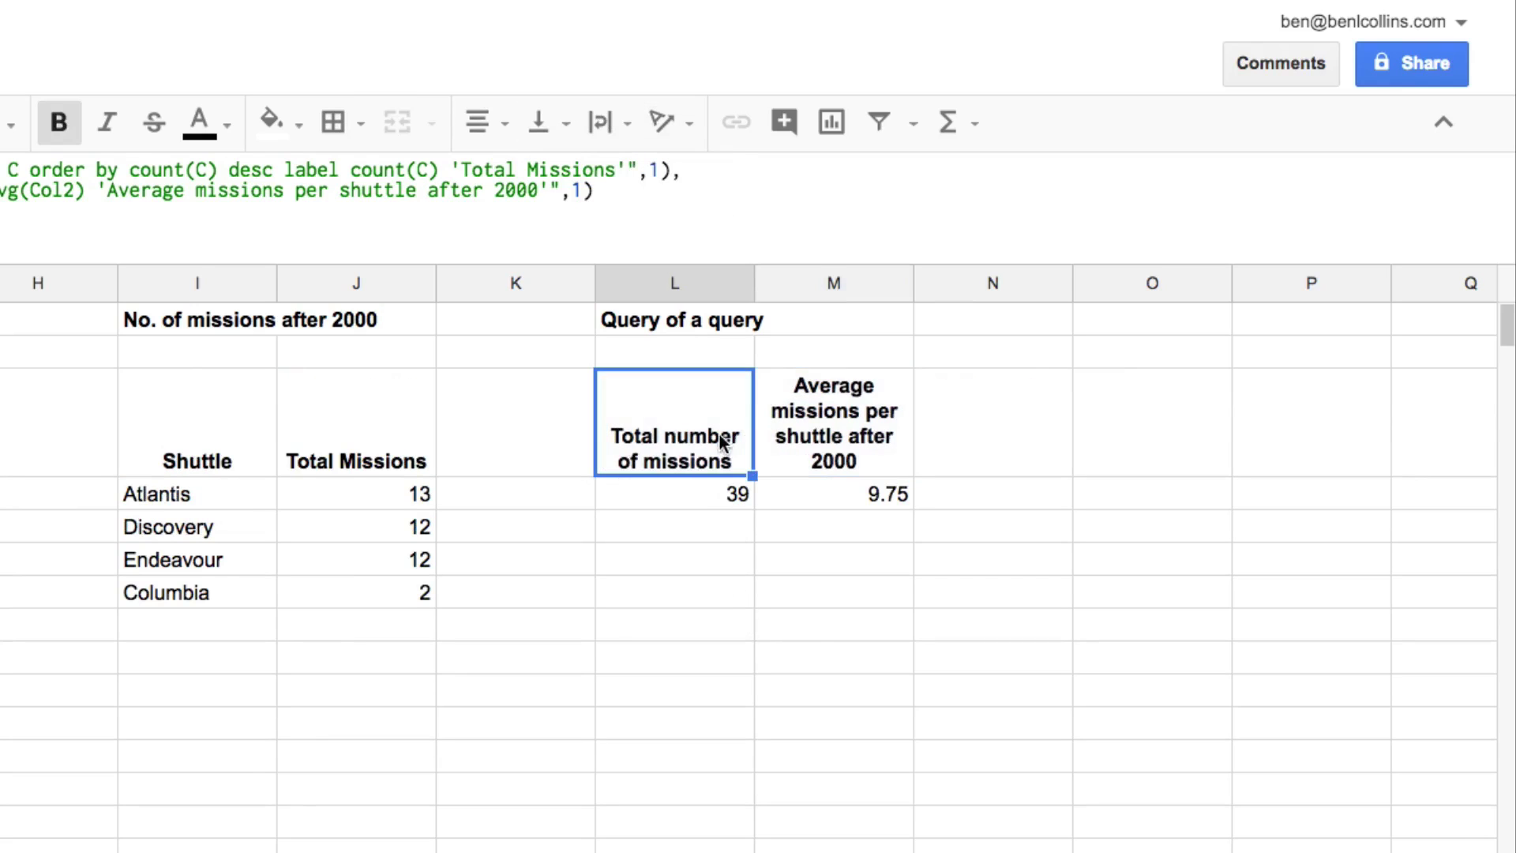